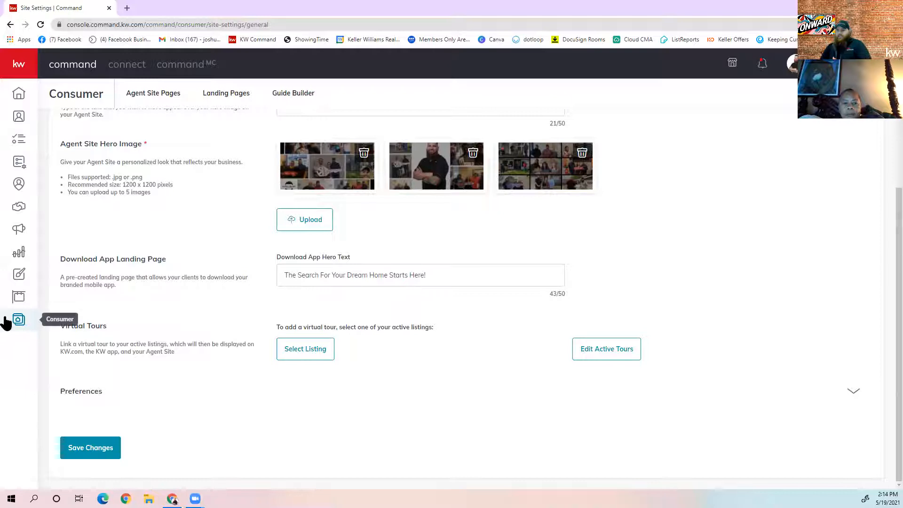
Check the Agent Site pages list, return to the settings and reload the page
{"action": "left_click", "coordinate": [20, 325]}
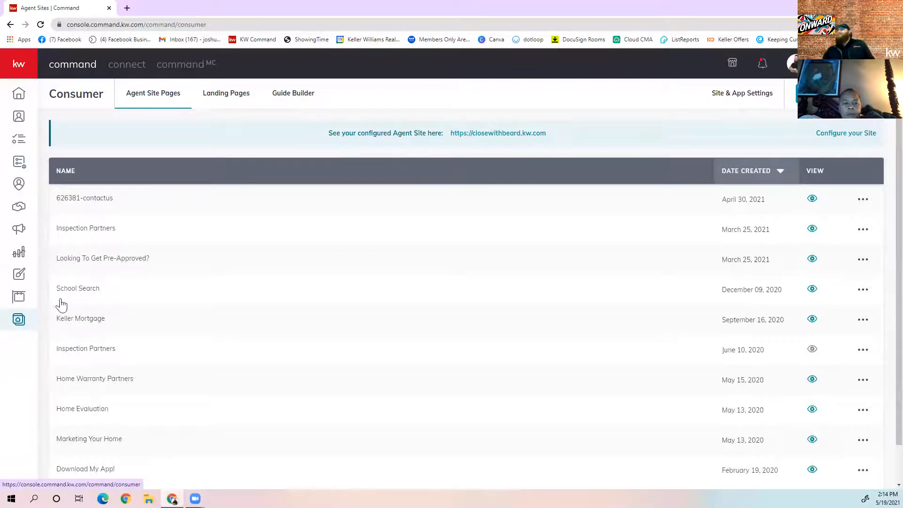
{"action": "left_click", "coordinate": [753, 94]}
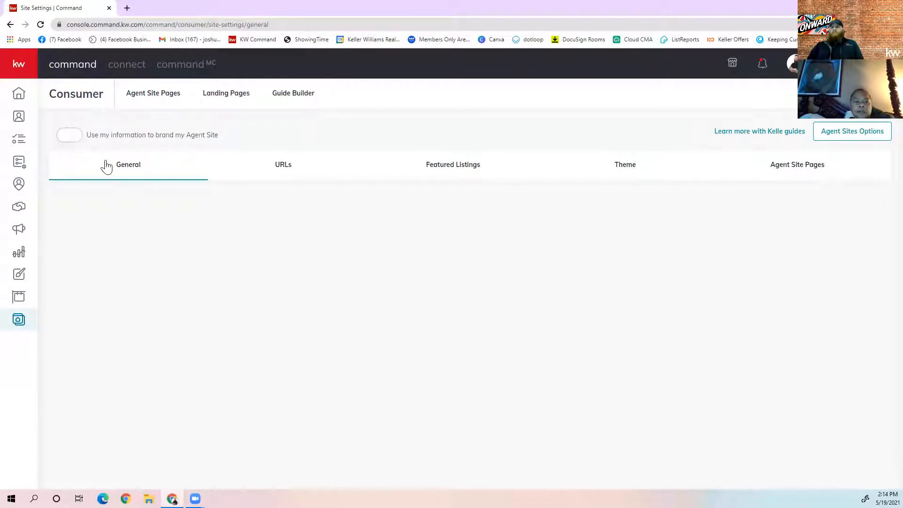
{"action": "left_click", "coordinate": [41, 25]}
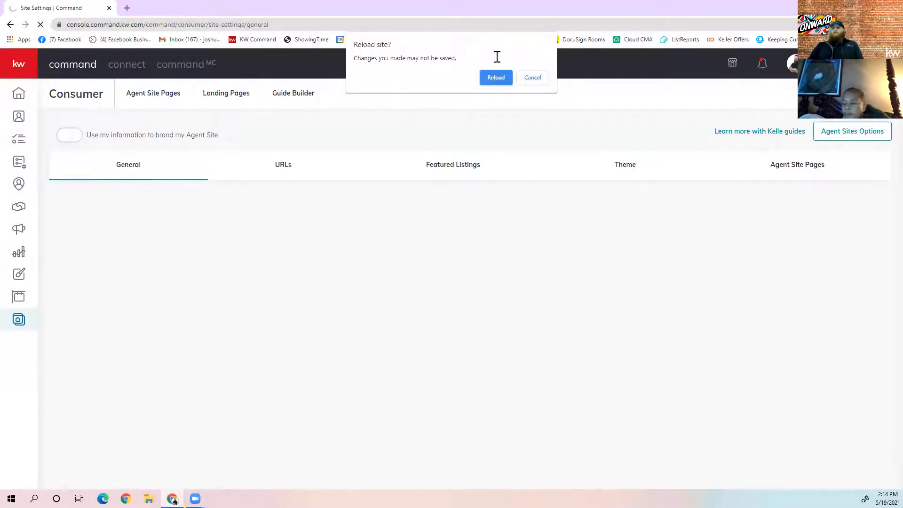
{"action": "left_click", "coordinate": [499, 77]}
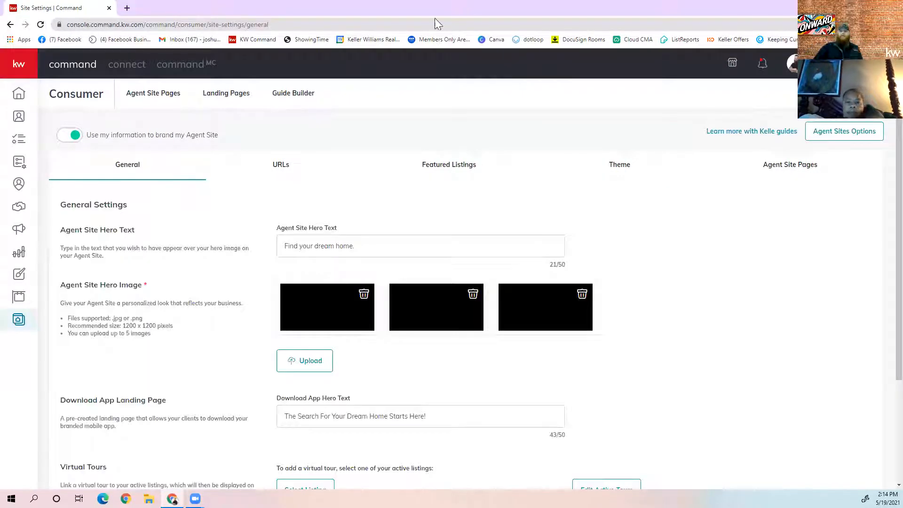
Review the General settings, then show the URLs section with the subdomain and App URL
{"action": "scroll", "coordinate": [880, 318], "scroll_direction": "down", "scroll_amount": 3}
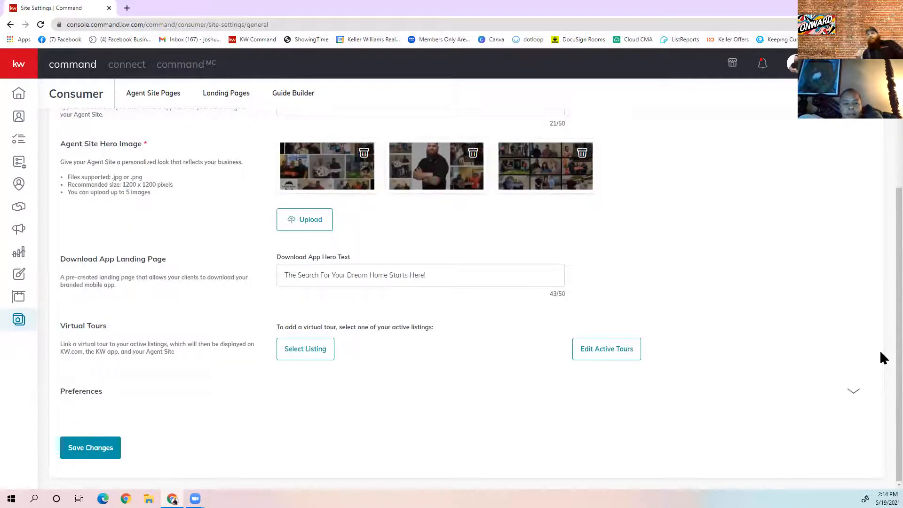
{"action": "scroll", "coordinate": [881, 289], "scroll_direction": "up", "scroll_amount": 3}
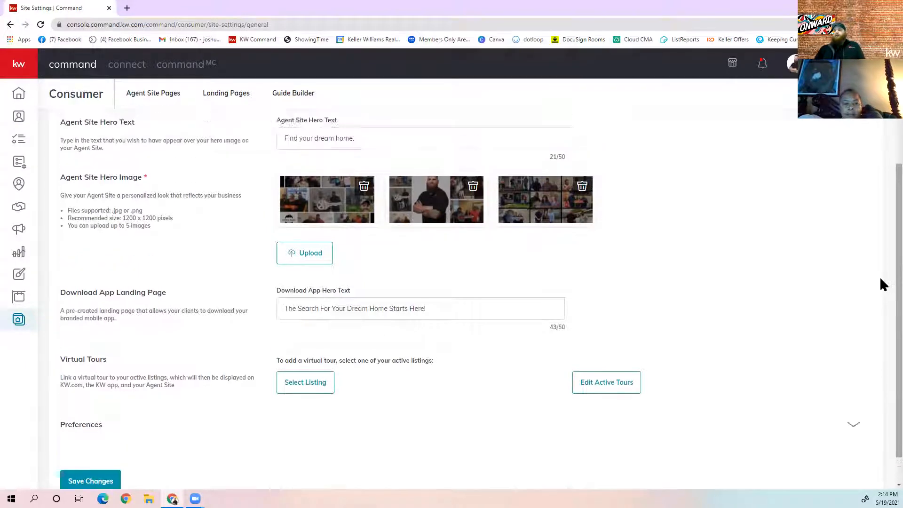
{"action": "left_click", "coordinate": [264, 173]}
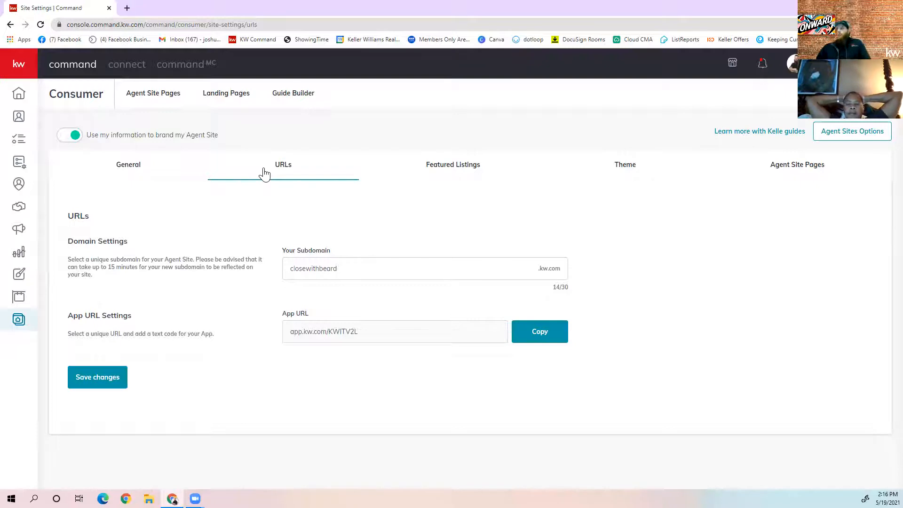
Show the Featured Listings section with its headline and the five selected listings
{"action": "left_click", "coordinate": [437, 168]}
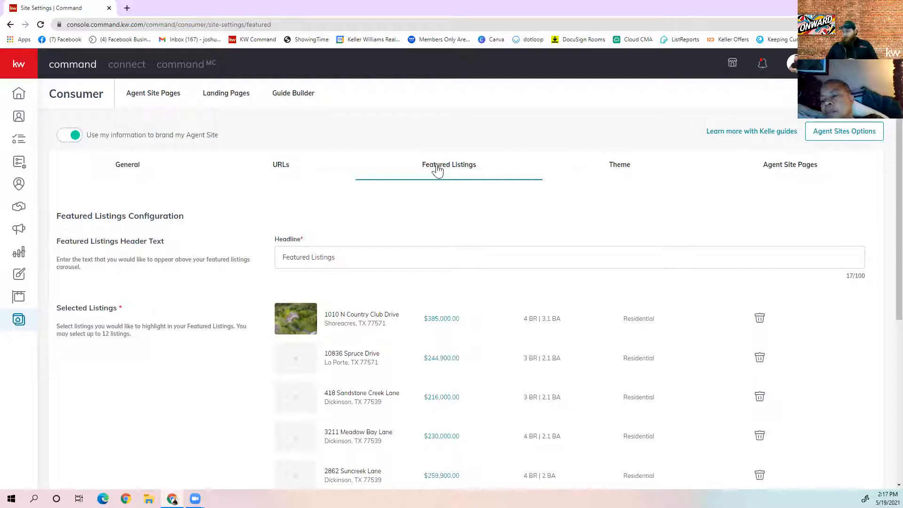
Show the Theme section, where KW Dark is the selected colour theme
{"action": "left_click", "coordinate": [632, 163]}
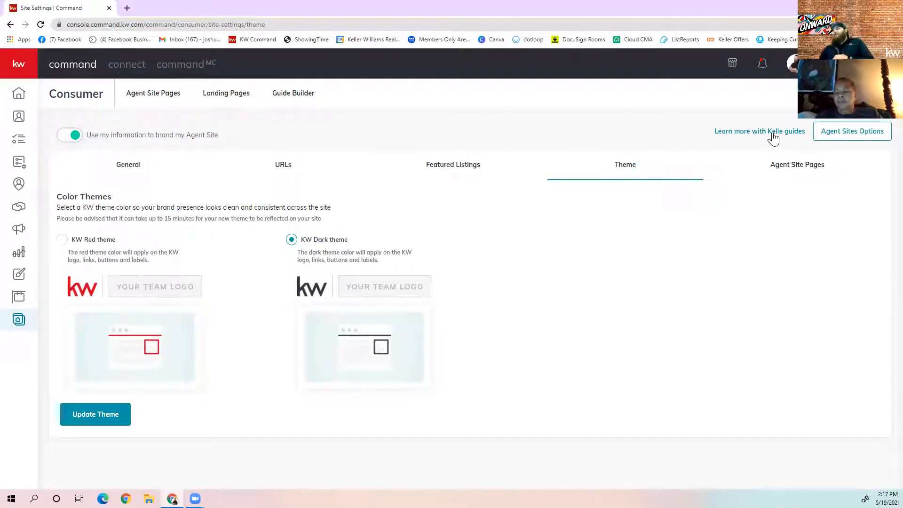
Show the Agent Site Pages list, from Download My App! to Contact Me
{"action": "left_click", "coordinate": [784, 171]}
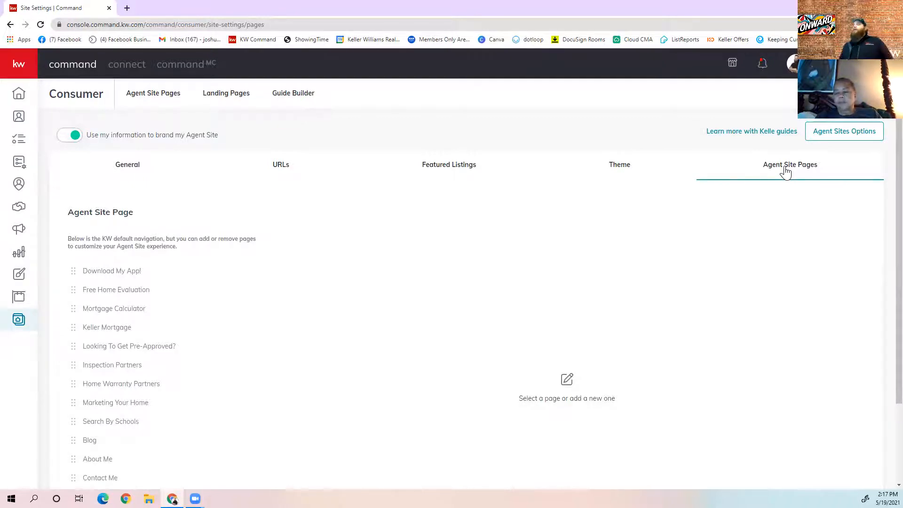
{"action": "scroll", "coordinate": [207, 292], "scroll_direction": "down", "scroll_amount": 2}
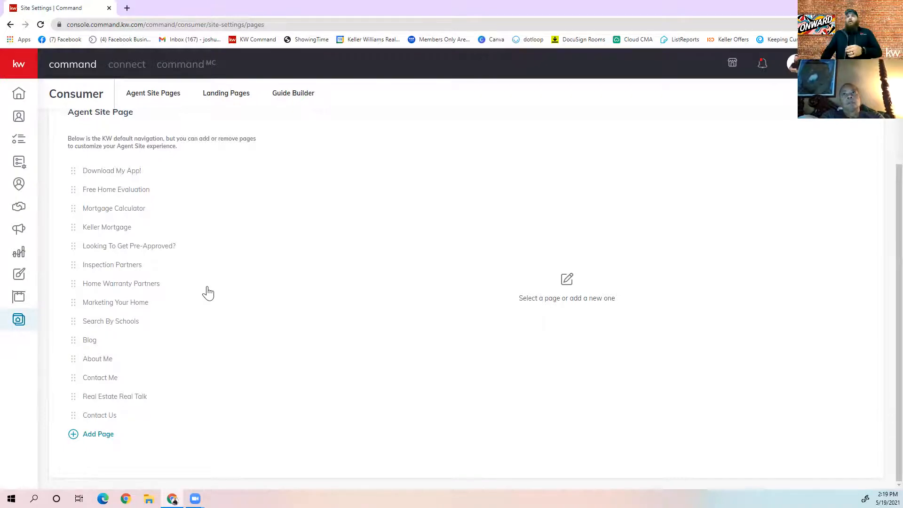
{"action": "scroll", "coordinate": [212, 292], "scroll_direction": "up", "scroll_amount": 3}
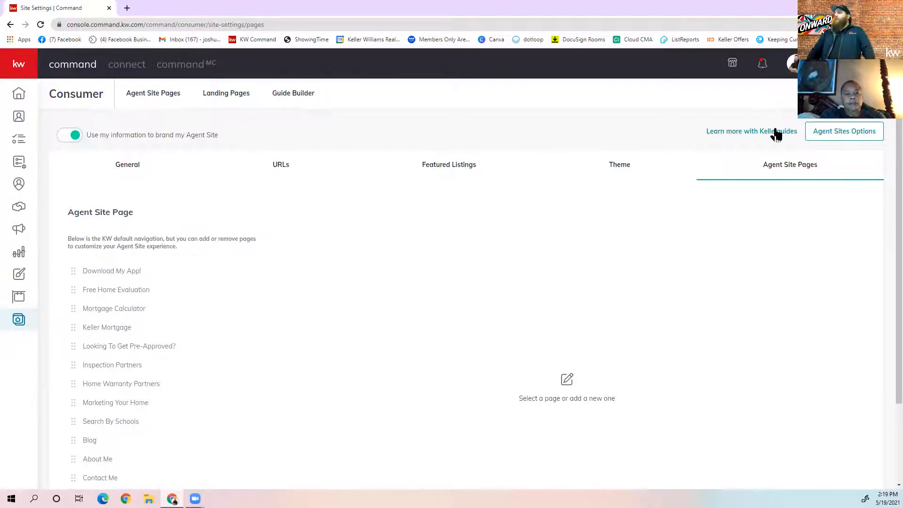
{"action": "left_click", "coordinate": [734, 135]}
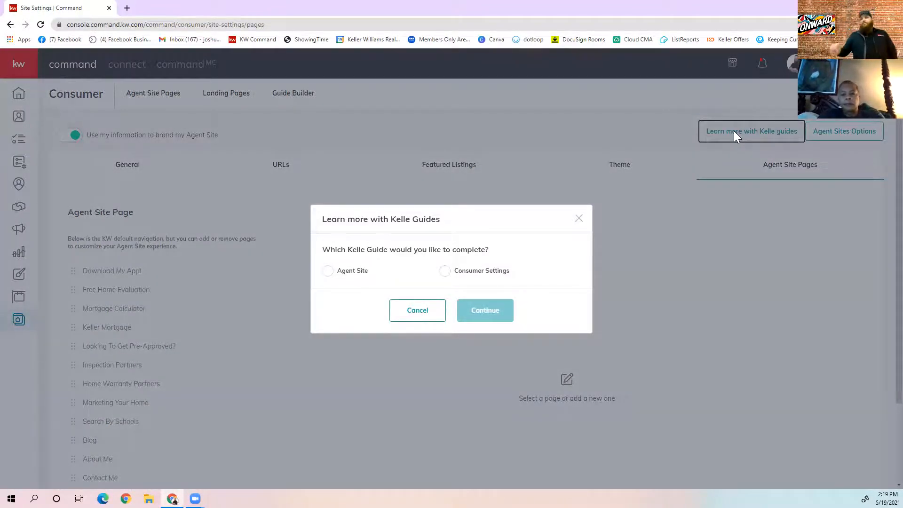
Choose the Agent Site Kelle guide and continue to its introduction page
{"action": "left_click", "coordinate": [329, 272]}
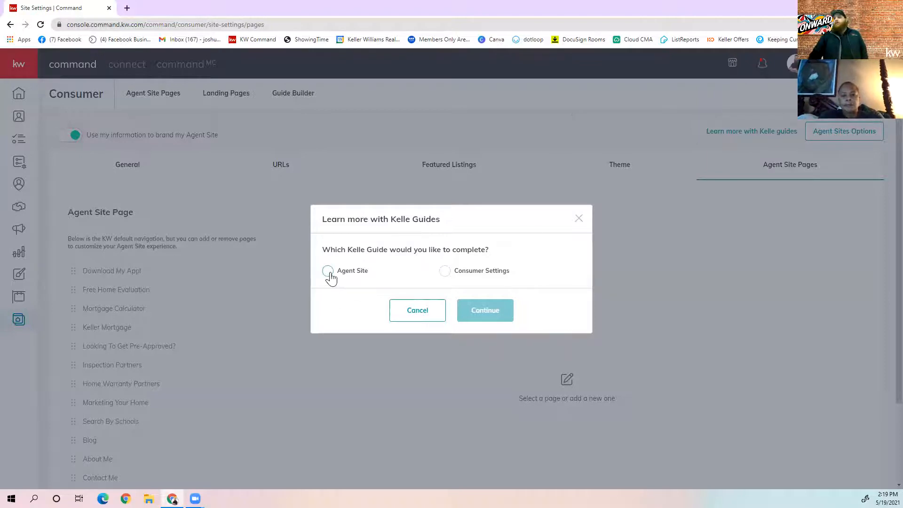
{"action": "left_click", "coordinate": [485, 310]}
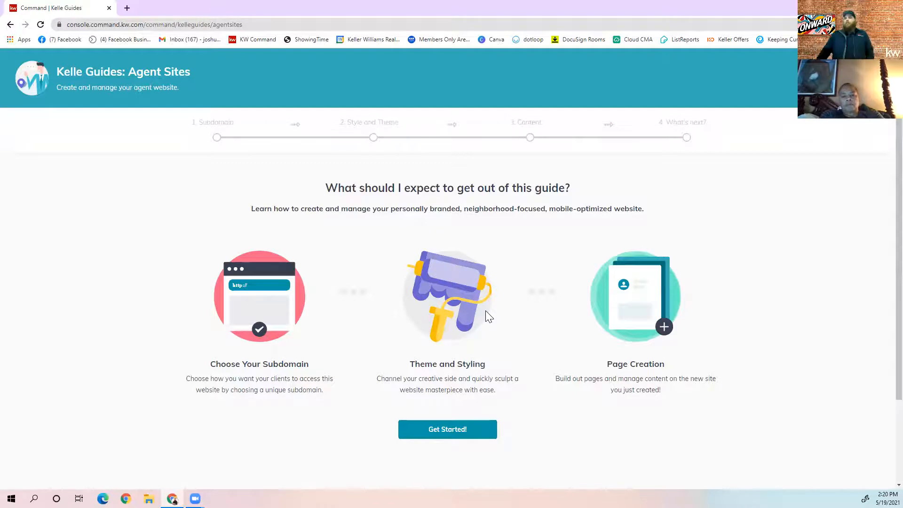
Read the Agent Sites guide introduction and start it, bringing up the Compliance Reminder
{"action": "scroll", "coordinate": [471, 349], "scroll_direction": "down", "scroll_amount": 2}
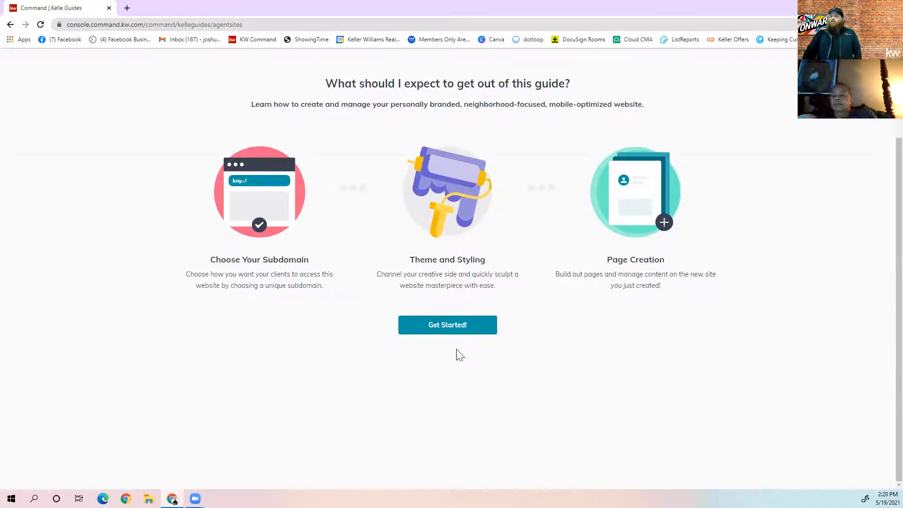
{"action": "left_click", "coordinate": [455, 325]}
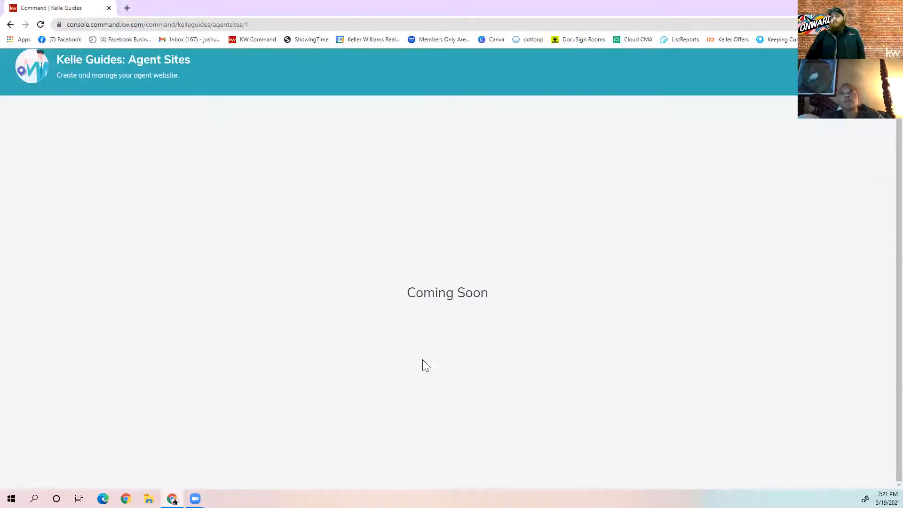
Acknowledge the compliance reminder to reach step 1, Subdomain, with the existing subdomain pre-filled
{"action": "left_click", "coordinate": [423, 365]}
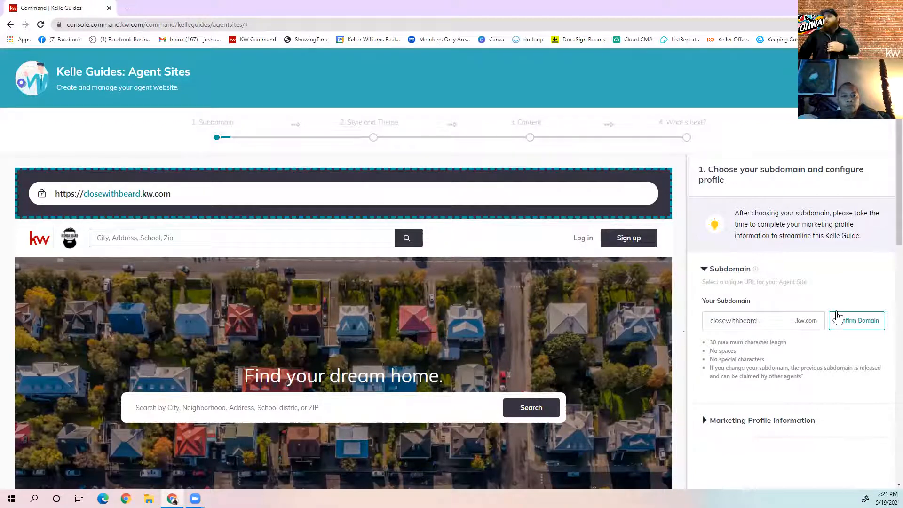
Confirm the subdomain and expand the Marketing Profile Information form with its pre-filled details
{"action": "left_click", "coordinate": [875, 321]}
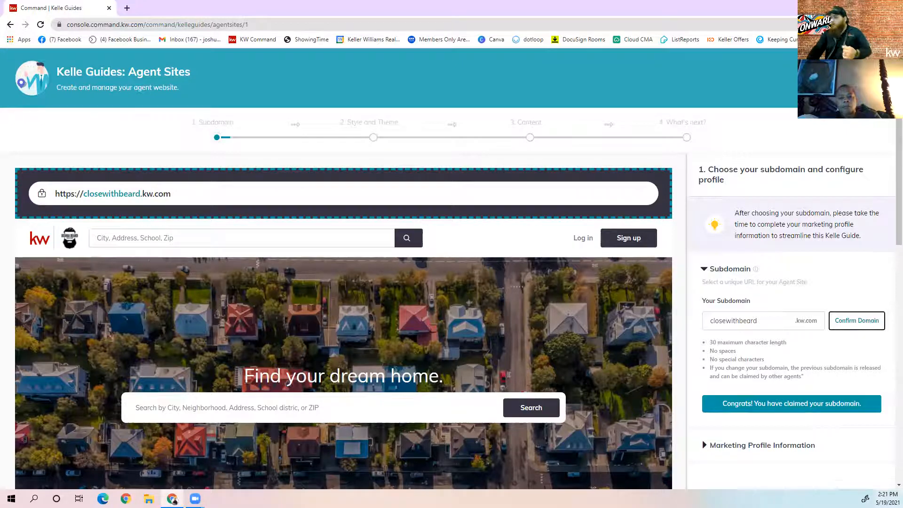
{"action": "left_click", "coordinate": [727, 447]}
Review the profile's social media fields and save the closewithbeard subdomain step
{"action": "scroll", "coordinate": [718, 351], "scroll_direction": "down", "scroll_amount": 6}
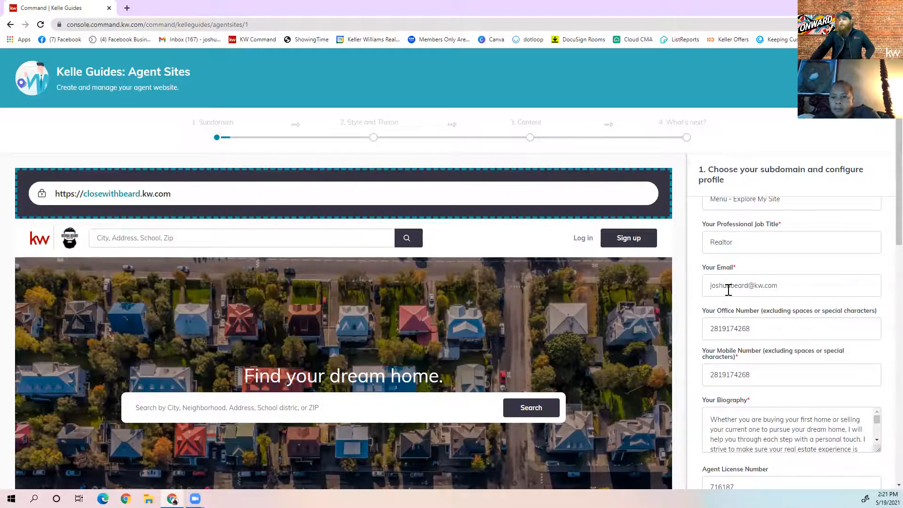
{"action": "scroll", "coordinate": [727, 293], "scroll_direction": "down", "scroll_amount": 10}
{"action": "scroll", "coordinate": [730, 306], "scroll_direction": "down", "scroll_amount": 7}
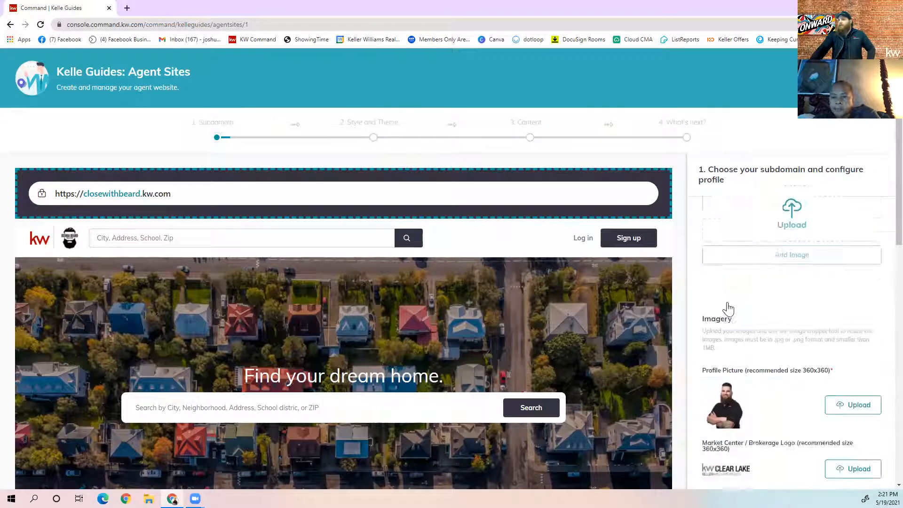
{"action": "scroll", "coordinate": [730, 308], "scroll_direction": "up", "scroll_amount": 15}
{"action": "scroll", "coordinate": [731, 309], "scroll_direction": "up", "scroll_amount": 5}
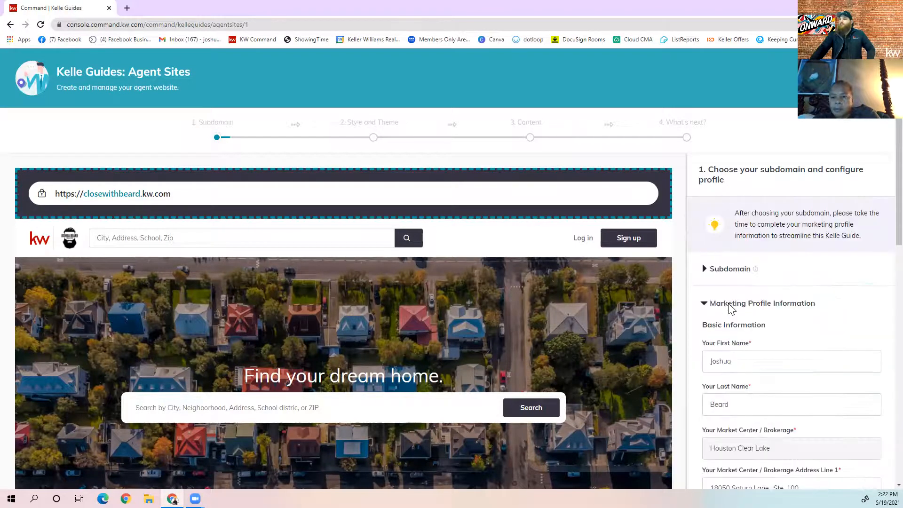
{"action": "scroll", "coordinate": [730, 309], "scroll_direction": "down", "scroll_amount": 8}
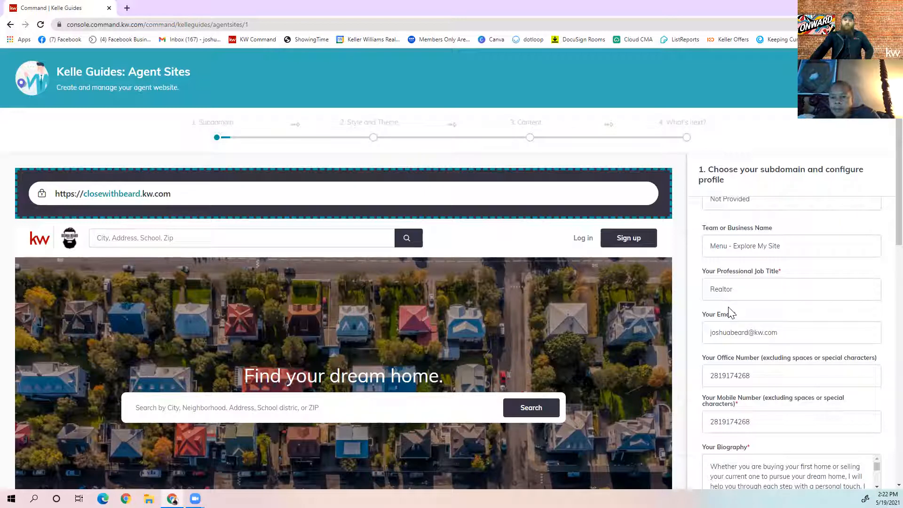
{"action": "scroll", "coordinate": [732, 309], "scroll_direction": "down", "scroll_amount": 6}
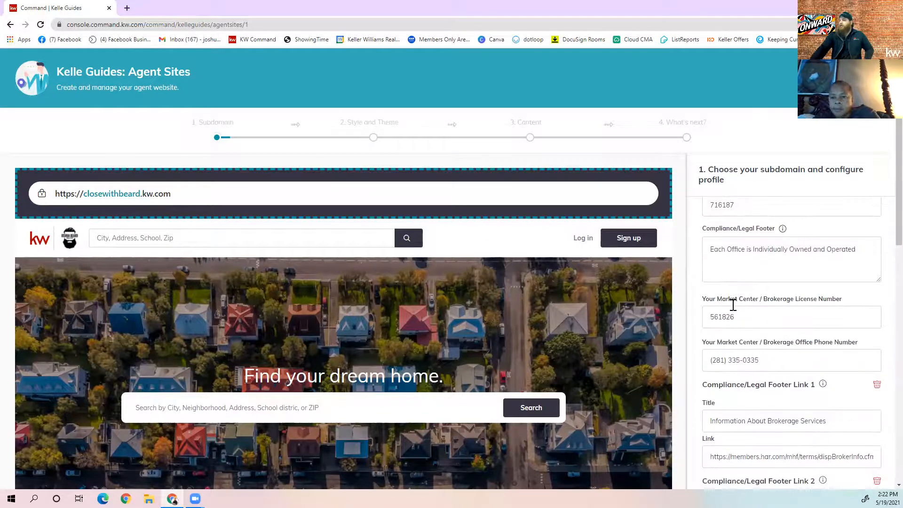
{"action": "scroll", "coordinate": [733, 305], "scroll_direction": "down", "scroll_amount": 10}
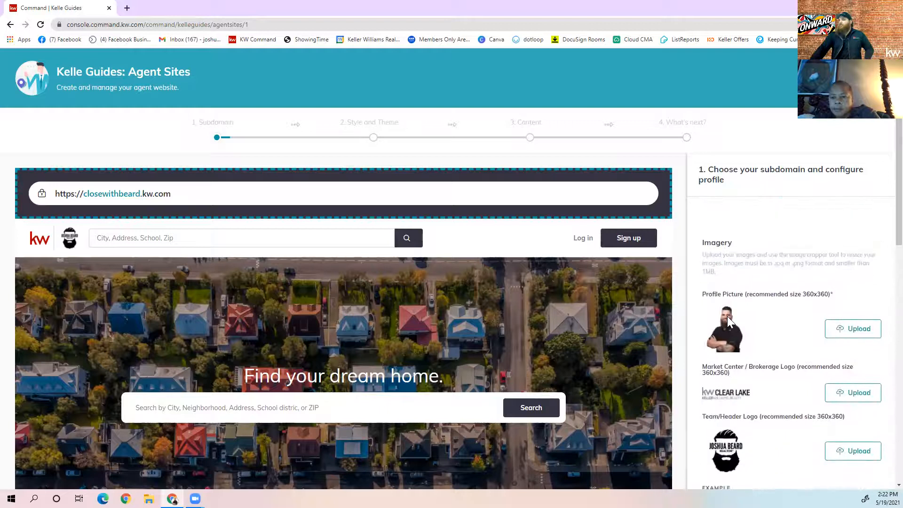
{"action": "scroll", "coordinate": [727, 318], "scroll_direction": "down", "scroll_amount": 5}
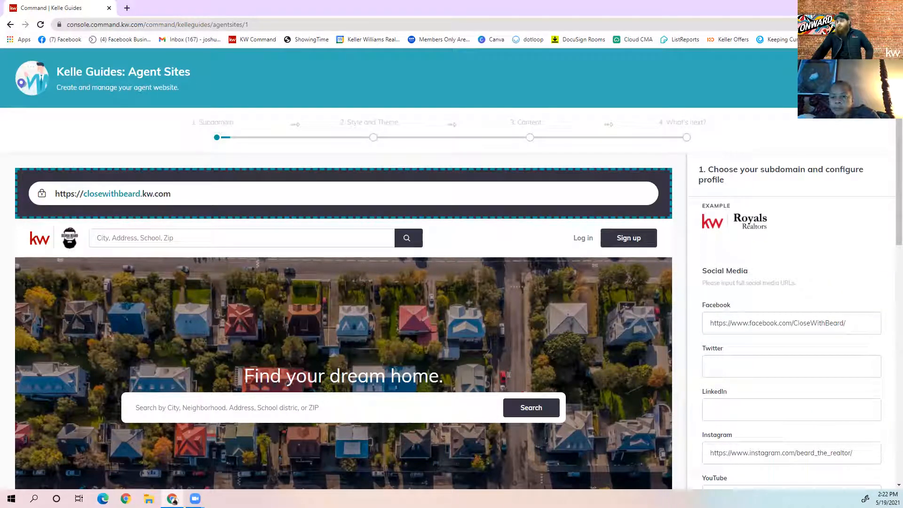
{"action": "scroll", "coordinate": [809, 327], "scroll_direction": "down", "scroll_amount": 5}
{"action": "scroll", "coordinate": [668, 336], "scroll_direction": "down", "scroll_amount": 10}
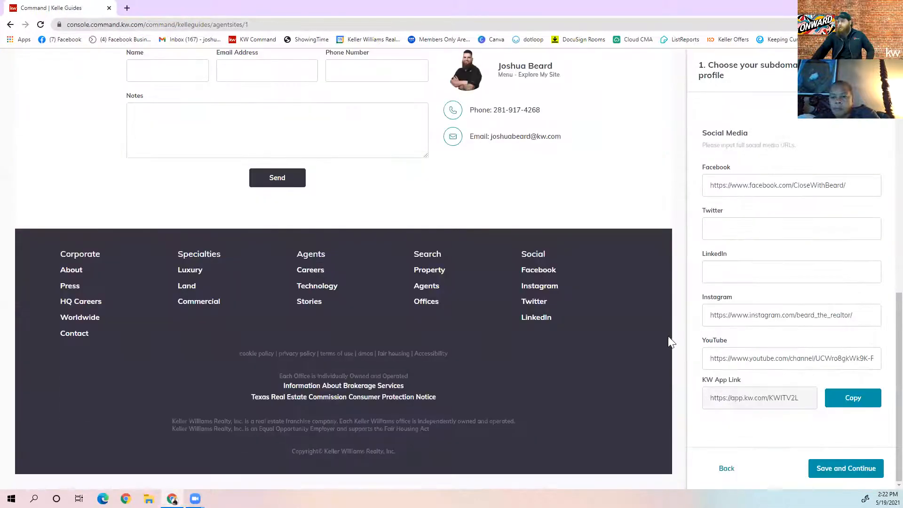
{"action": "left_click", "coordinate": [832, 473]}
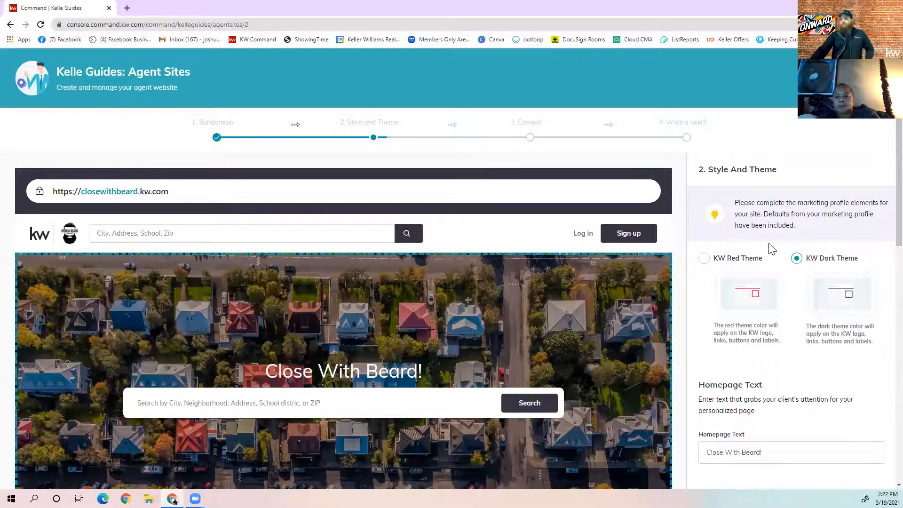
Review the Style and Theme panel and save it, advancing to step 3, content customization
{"action": "scroll", "coordinate": [808, 205], "scroll_direction": "down", "scroll_amount": 5}
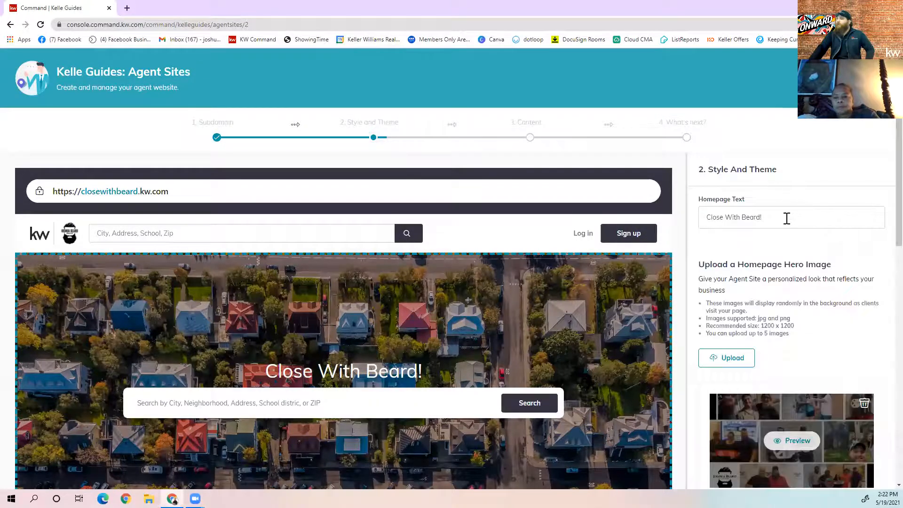
{"action": "scroll", "coordinate": [771, 230], "scroll_direction": "up", "scroll_amount": 1}
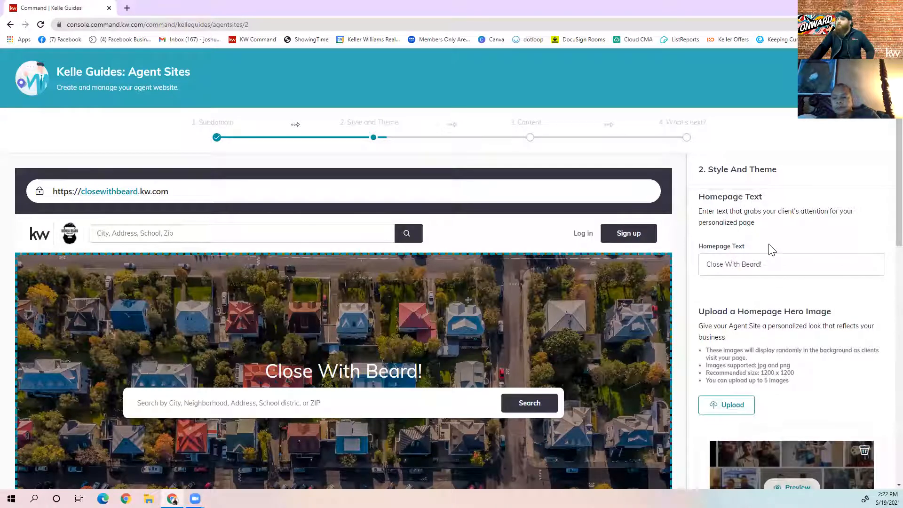
{"action": "scroll", "coordinate": [785, 282], "scroll_direction": "down", "scroll_amount": 2}
{"action": "scroll", "coordinate": [772, 264], "scroll_direction": "down", "scroll_amount": 2}
{"action": "scroll", "coordinate": [754, 238], "scroll_direction": "up", "scroll_amount": 1}
{"action": "scroll", "coordinate": [755, 289], "scroll_direction": "down", "scroll_amount": 3}
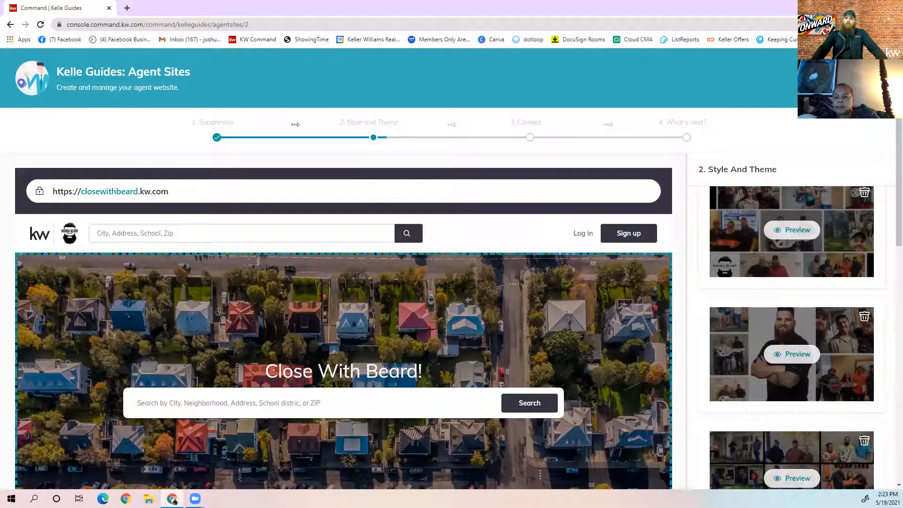
{"action": "scroll", "coordinate": [804, 353], "scroll_direction": "down", "scroll_amount": 3}
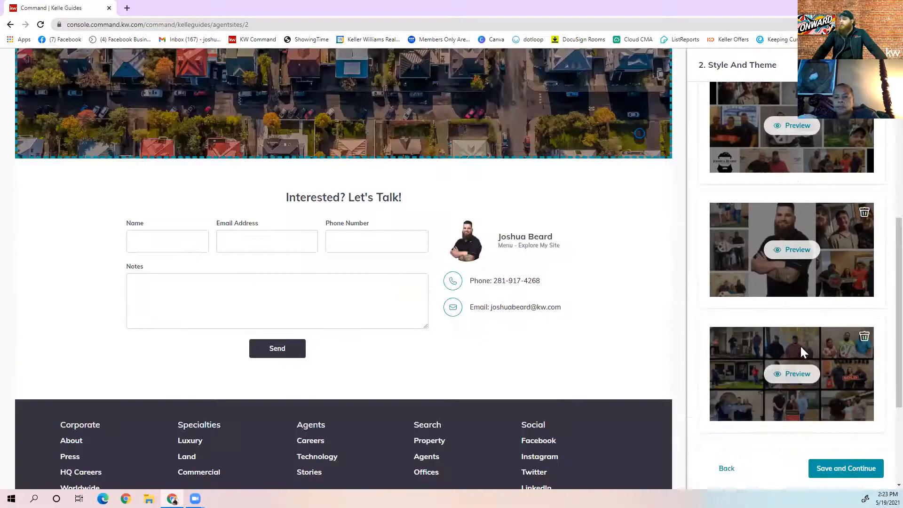
{"action": "left_click", "coordinate": [846, 473]}
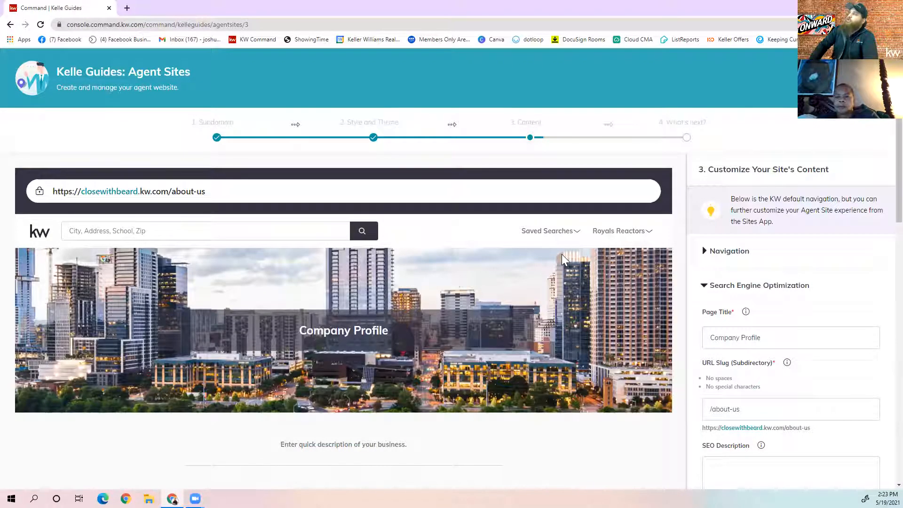
Accept the Company Profile content unchanged and continue to the About Me page
{"action": "scroll", "coordinate": [576, 242], "scroll_direction": "down", "scroll_amount": 10}
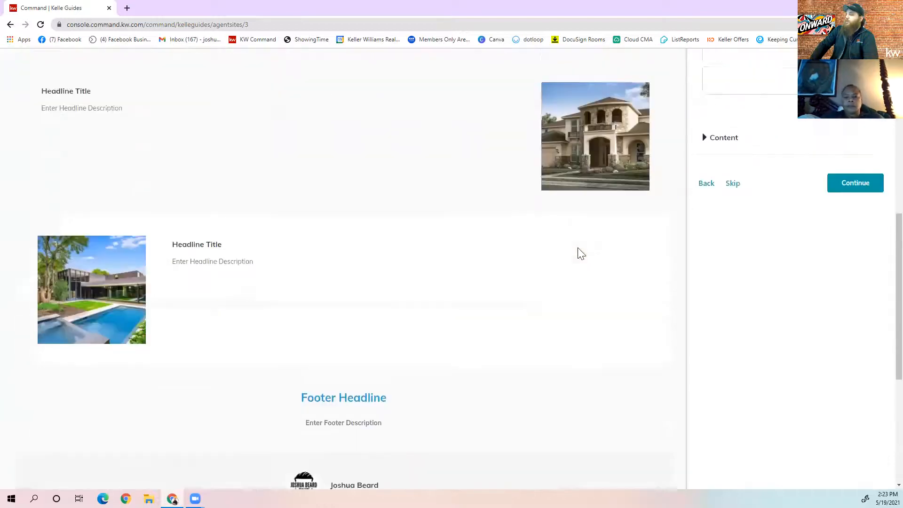
{"action": "scroll", "coordinate": [579, 248], "scroll_direction": "up", "scroll_amount": 10}
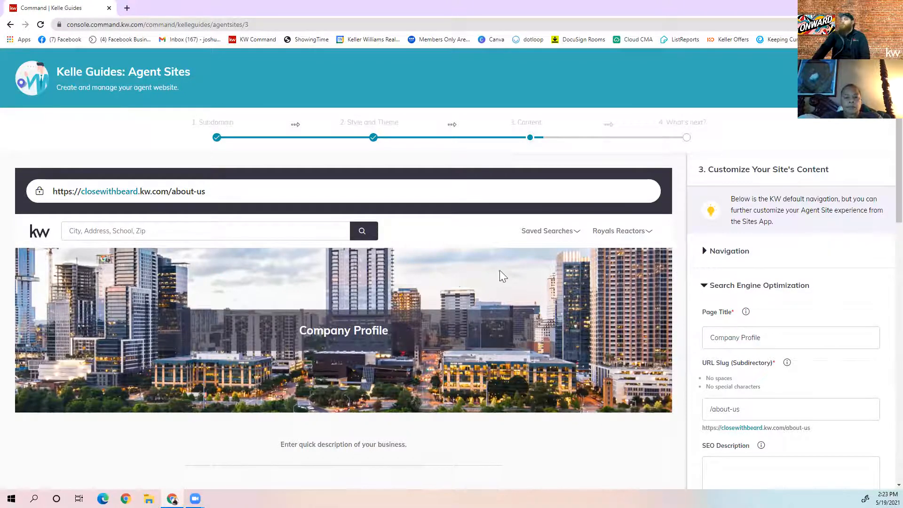
{"action": "scroll", "coordinate": [723, 335], "scroll_direction": "down", "scroll_amount": 8}
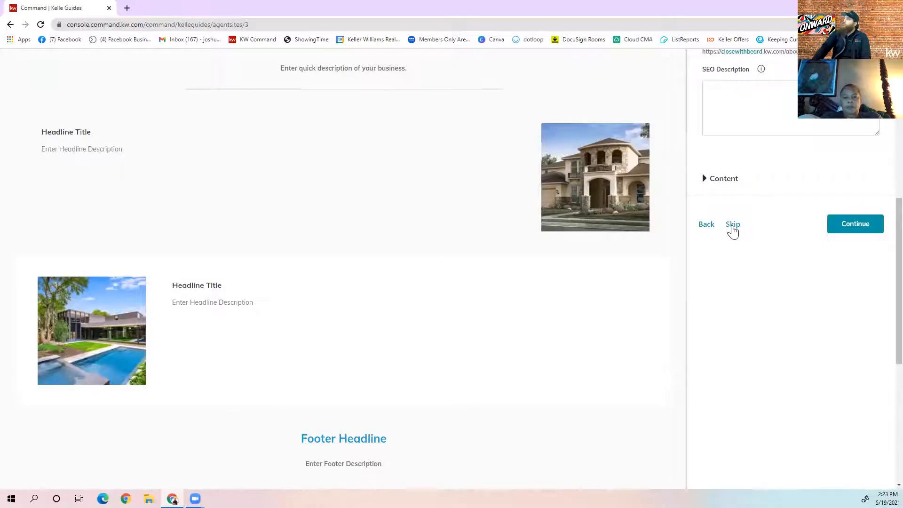
{"action": "left_click", "coordinate": [834, 226]}
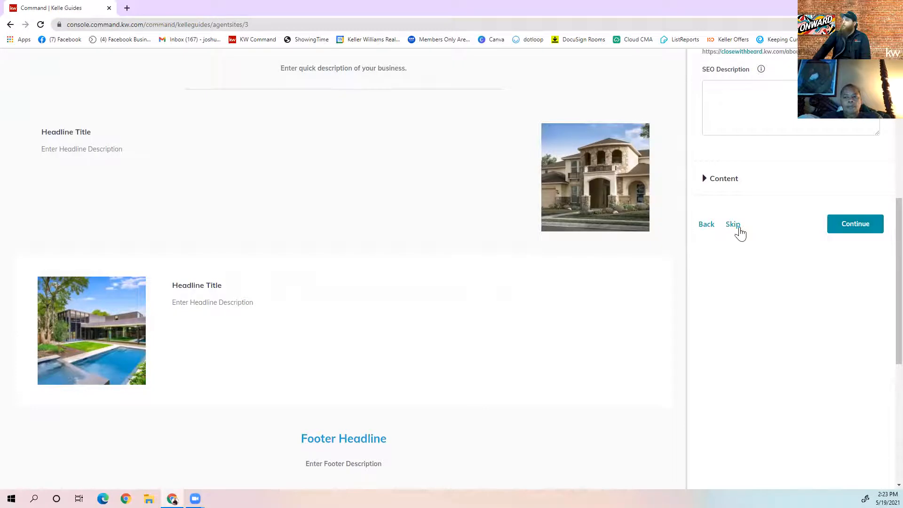
{"action": "left_click", "coordinate": [737, 228]}
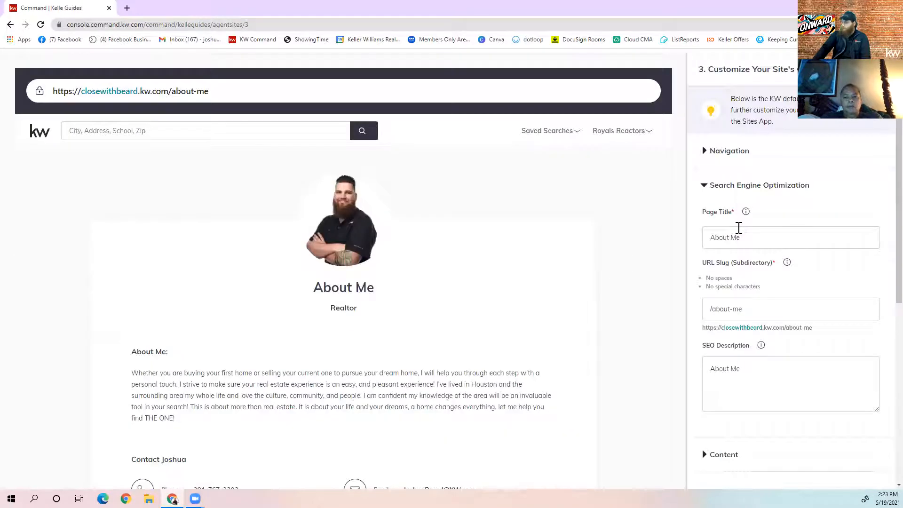
Review the About Me page, then skip it to reach the Contact Us page
{"action": "scroll", "coordinate": [739, 231], "scroll_direction": "down", "scroll_amount": 4}
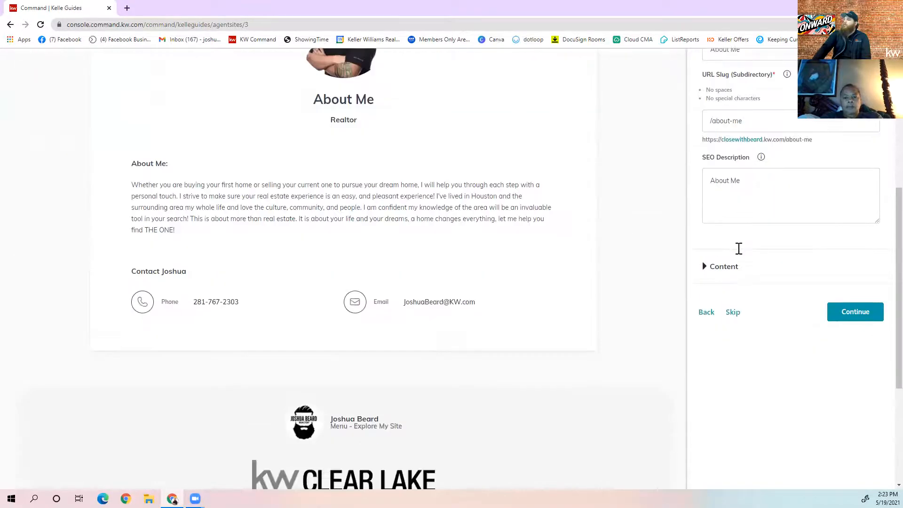
{"action": "scroll", "coordinate": [738, 254], "scroll_direction": "down", "scroll_amount": 1}
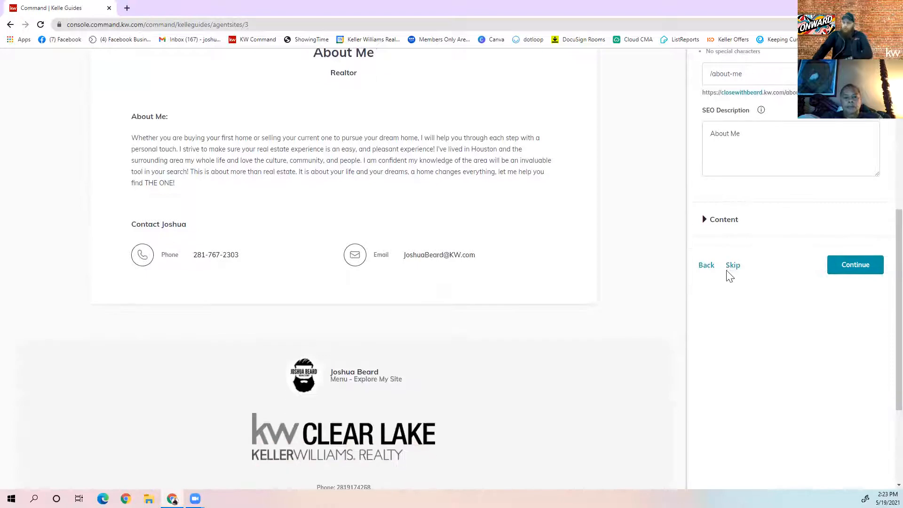
{"action": "scroll", "coordinate": [376, 311], "scroll_direction": "up", "scroll_amount": 6}
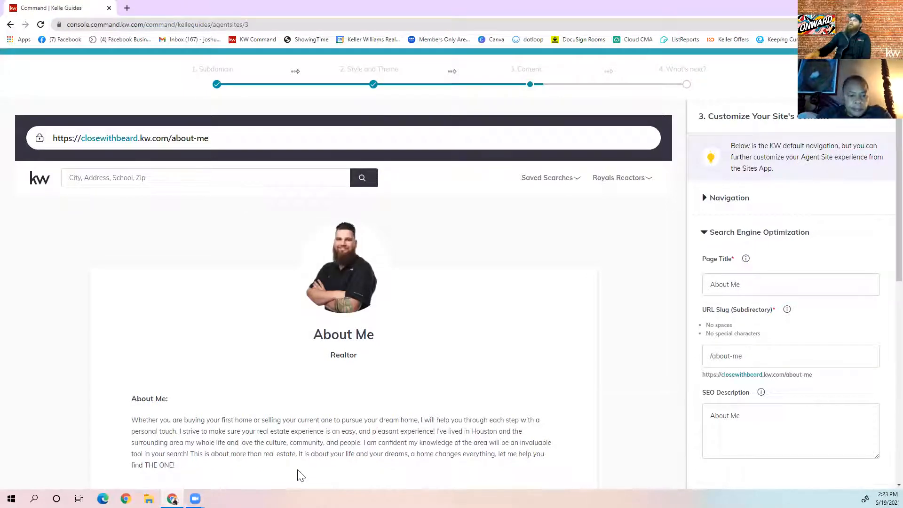
{"action": "scroll", "coordinate": [240, 377], "scroll_direction": "down", "scroll_amount": 5}
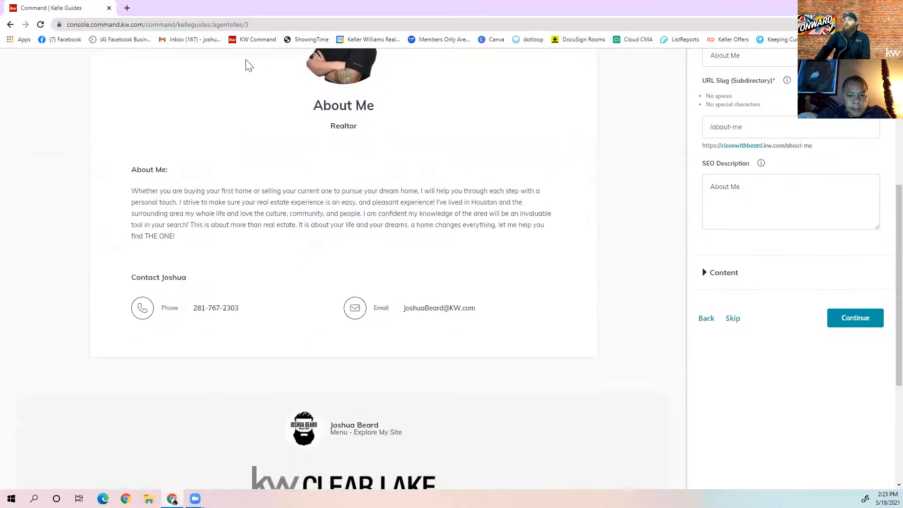
{"action": "scroll", "coordinate": [328, 193], "scroll_direction": "up", "scroll_amount": 2}
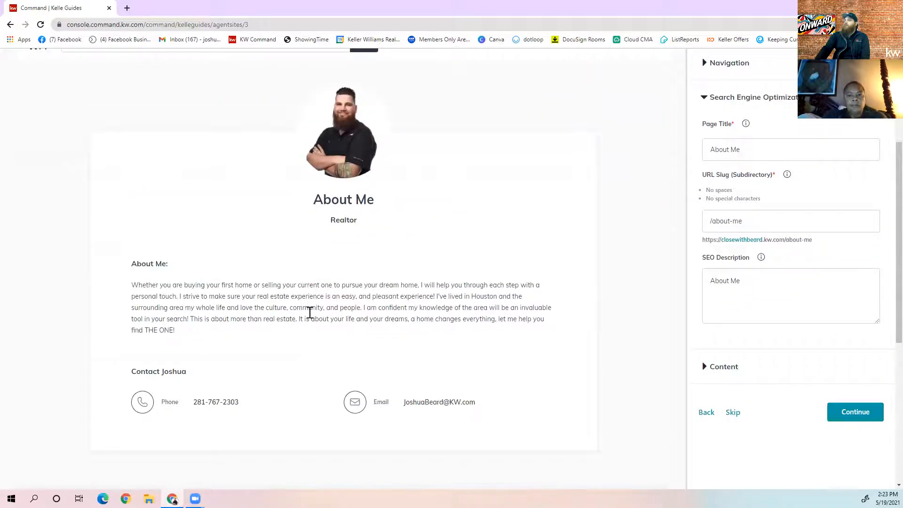
{"action": "scroll", "coordinate": [310, 312], "scroll_direction": "down", "scroll_amount": 5}
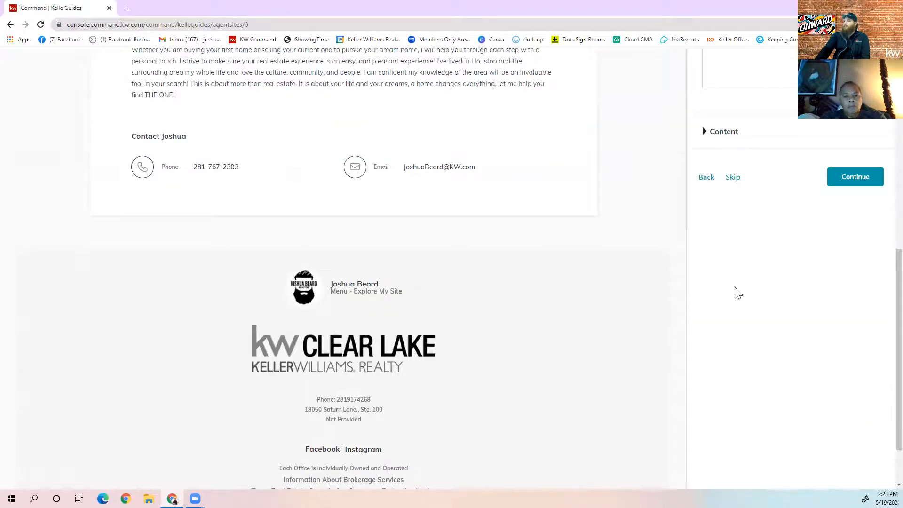
{"action": "scroll", "coordinate": [762, 377], "scroll_direction": "up", "scroll_amount": 4}
{"action": "left_click", "coordinate": [734, 366]}
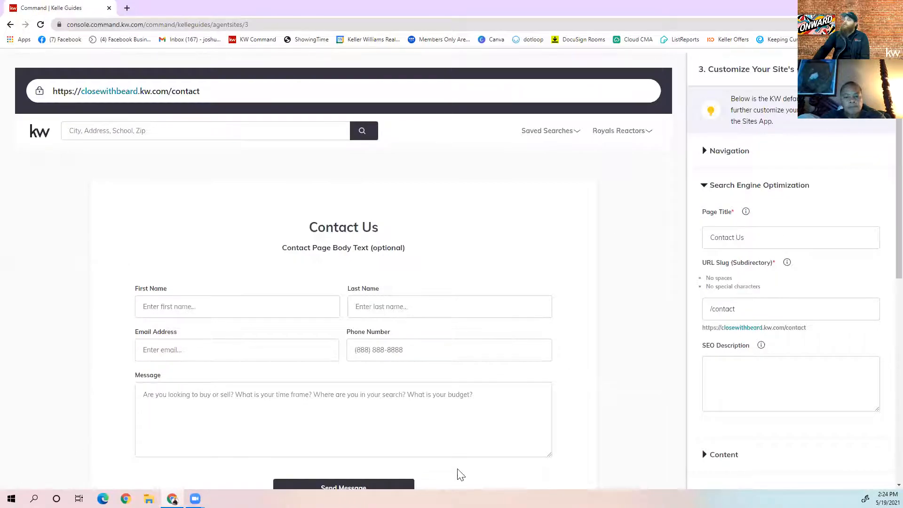
Save the Contact Us page to reach What's Next, then open a new browser tab
{"action": "scroll", "coordinate": [542, 209], "scroll_direction": "up", "scroll_amount": 1}
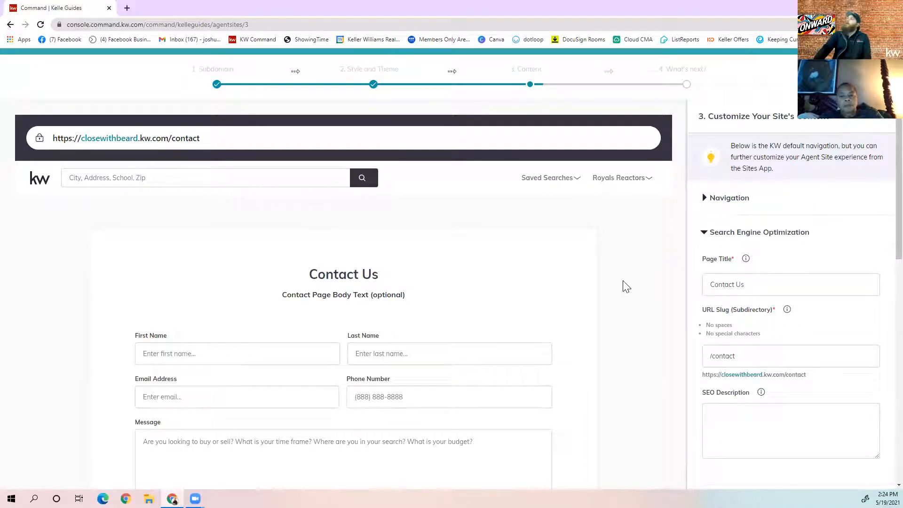
{"action": "scroll", "coordinate": [156, 275], "scroll_direction": "down", "scroll_amount": 3}
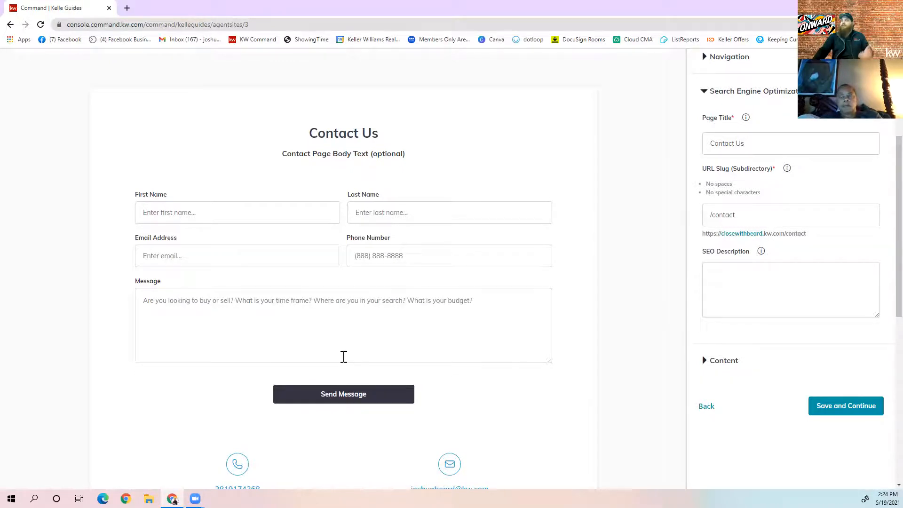
{"action": "scroll", "coordinate": [643, 430], "scroll_direction": "up", "scroll_amount": 2}
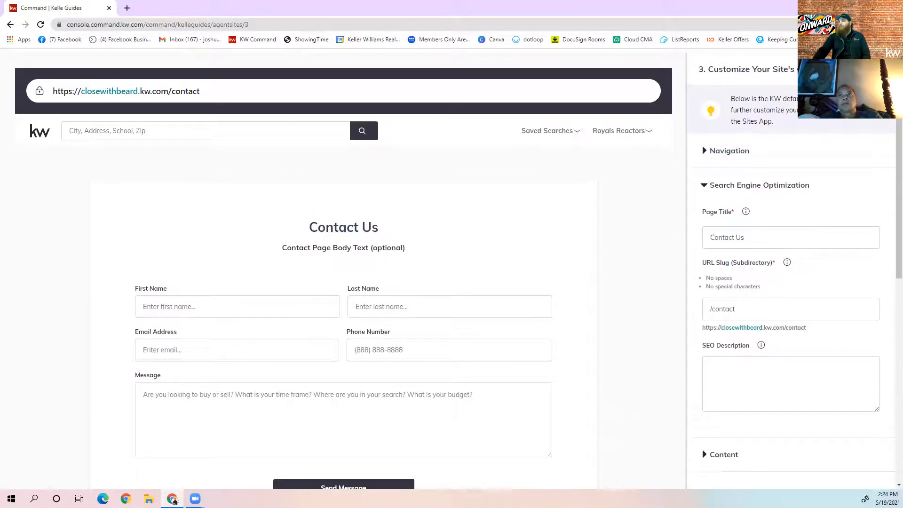
{"action": "scroll", "coordinate": [626, 337], "scroll_direction": "down", "scroll_amount": 4}
{"action": "left_click", "coordinate": [839, 313]}
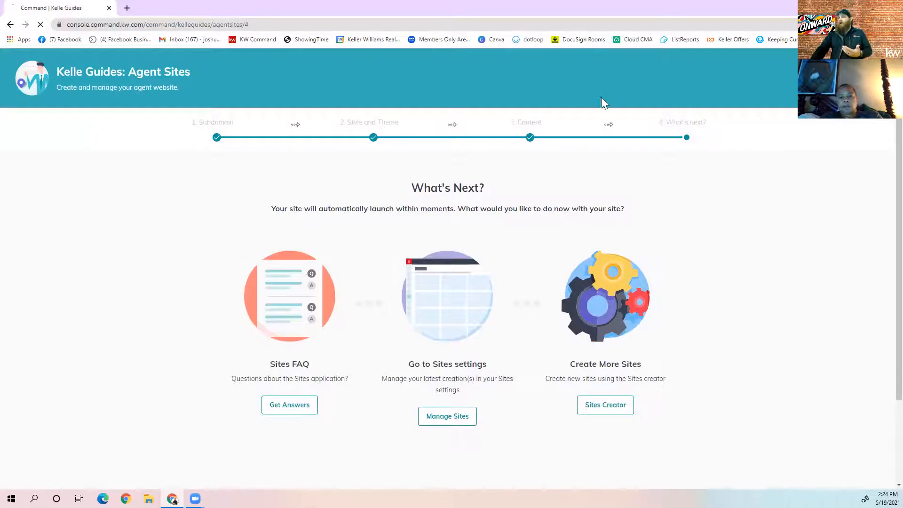
{"action": "left_click", "coordinate": [127, 8]}
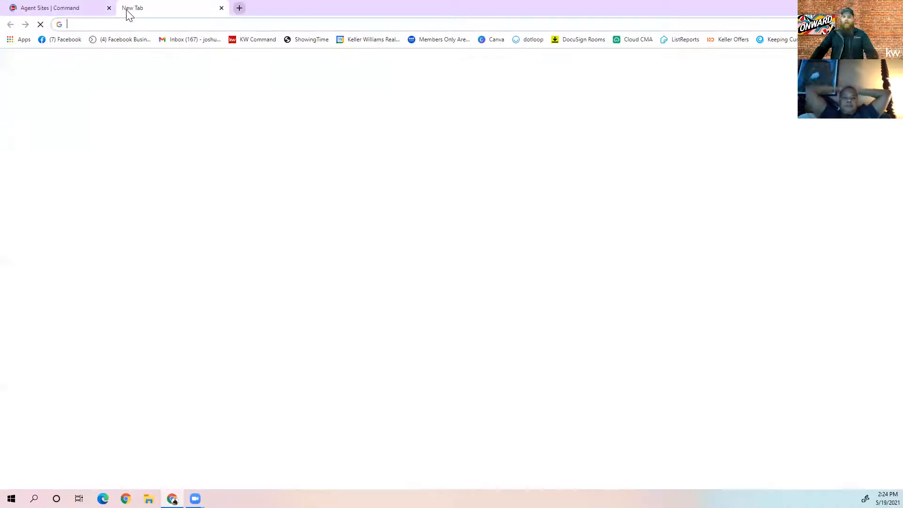
Load closewithbeard.kw.com from the address bar to show the Close With Beard! homepage
{"action": "type", "text": "Clos"}
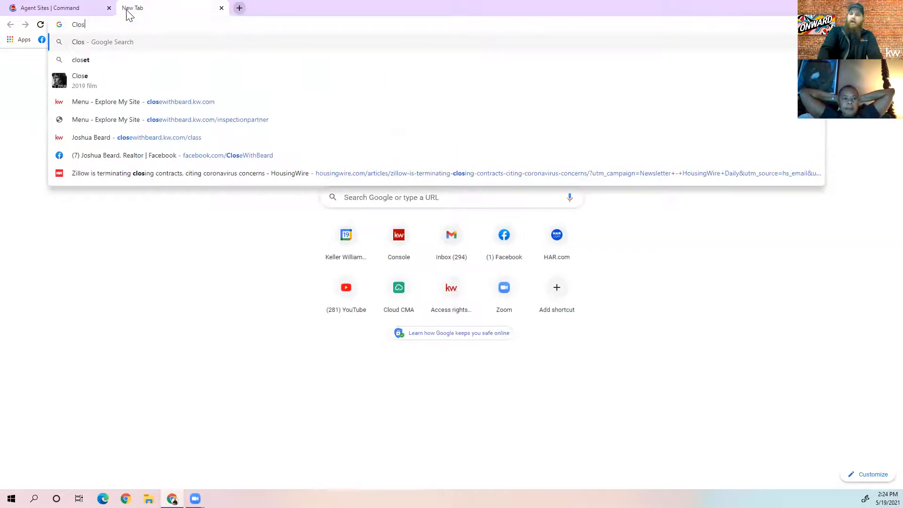
{"action": "type", "text": "e"}
{"action": "key", "text": "Return"}
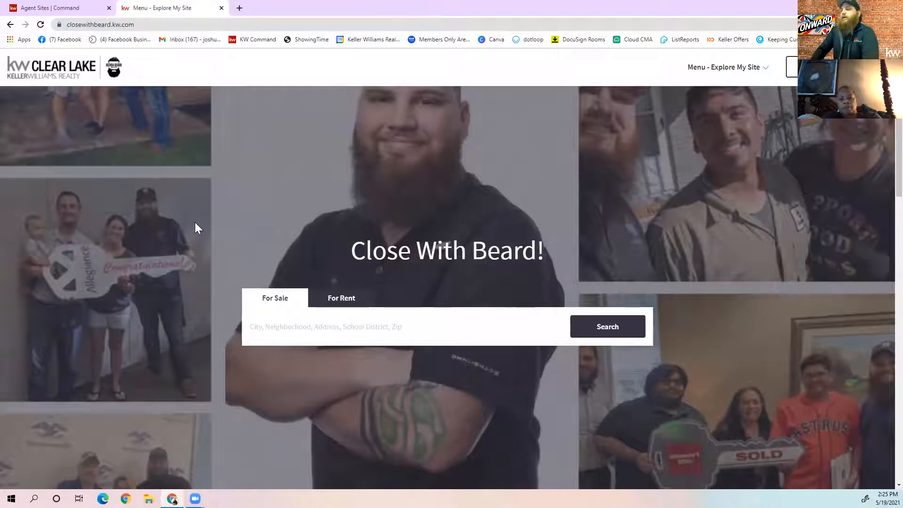
{"action": "scroll", "coordinate": [198, 223], "scroll_direction": "down", "scroll_amount": 7}
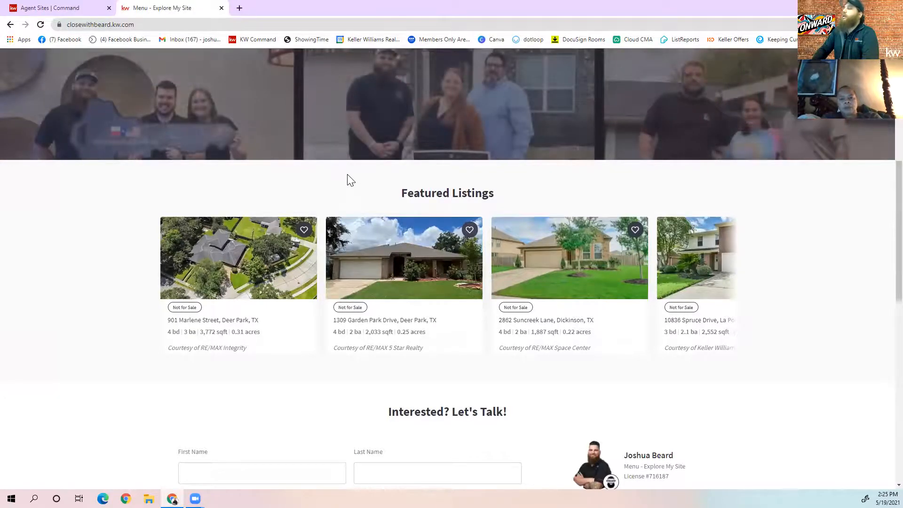
{"action": "scroll", "coordinate": [345, 169], "scroll_direction": "up", "scroll_amount": 8}
{"action": "scroll", "coordinate": [341, 155], "scroll_direction": "down", "scroll_amount": 6}
{"action": "mouse_move", "coordinate": [696, 339]}
{"action": "left_click", "coordinate": [737, 333]}
{"action": "left_click", "coordinate": [738, 334]}
{"action": "left_click", "coordinate": [737, 334]}
{"action": "left_click", "coordinate": [738, 334]}
{"action": "left_click", "coordinate": [737, 334]}
{"action": "left_click", "coordinate": [738, 333]}
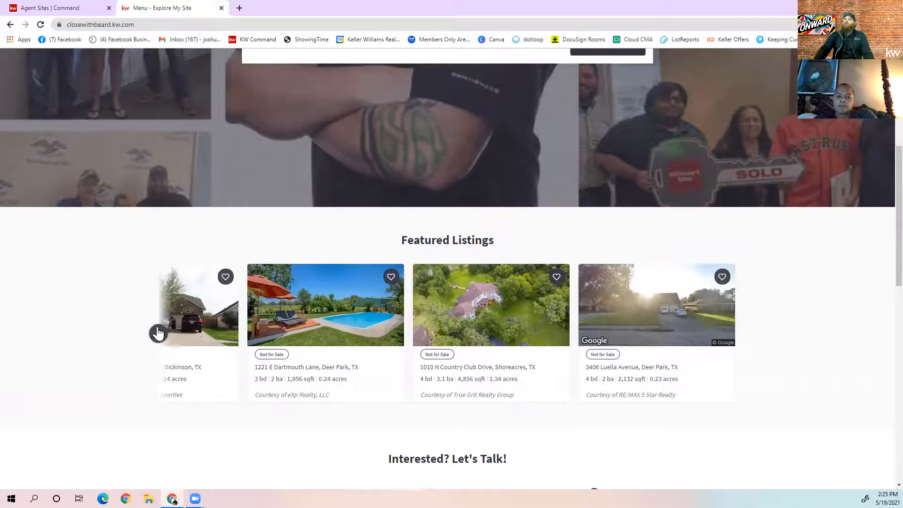
{"action": "left_click", "coordinate": [157, 333]}
{"action": "left_click", "coordinate": [156, 334]}
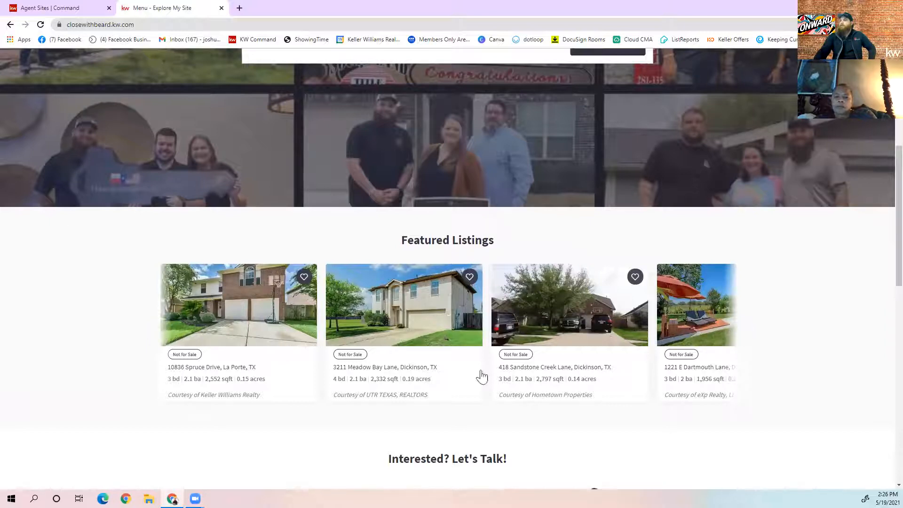
{"action": "scroll", "coordinate": [452, 377], "scroll_direction": "down", "scroll_amount": 8}
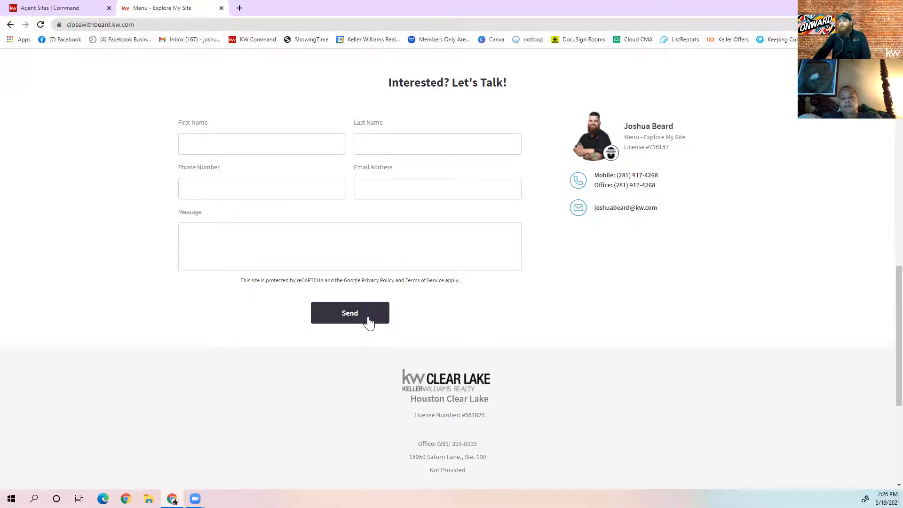
{"action": "scroll", "coordinate": [369, 324], "scroll_direction": "down", "scroll_amount": 5}
{"action": "key", "text": "Home"}
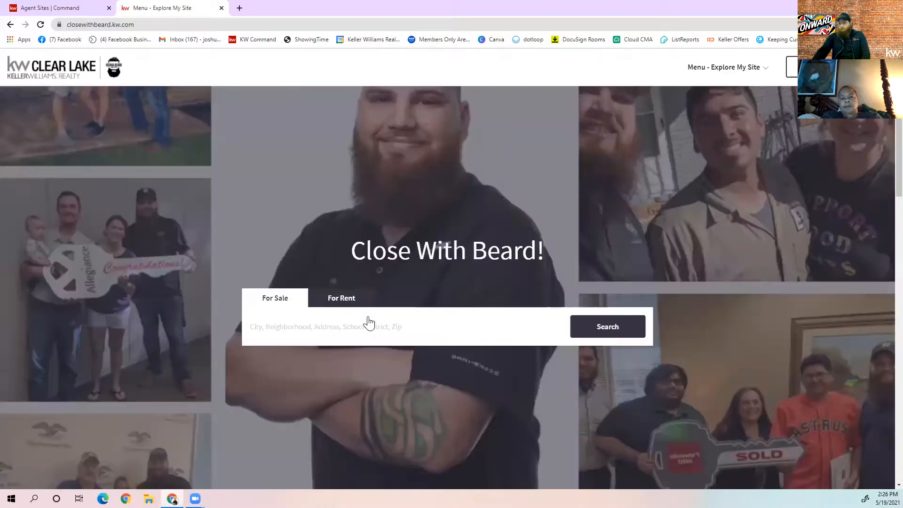
Go to the Free Home Evaluation page from the site menu and scroll through its form
{"action": "left_click", "coordinate": [725, 70]}
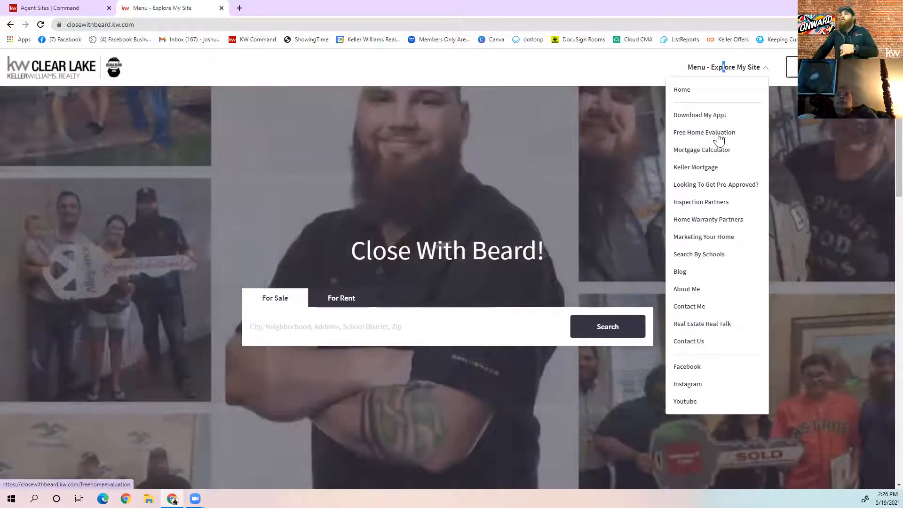
{"action": "left_click", "coordinate": [715, 134]}
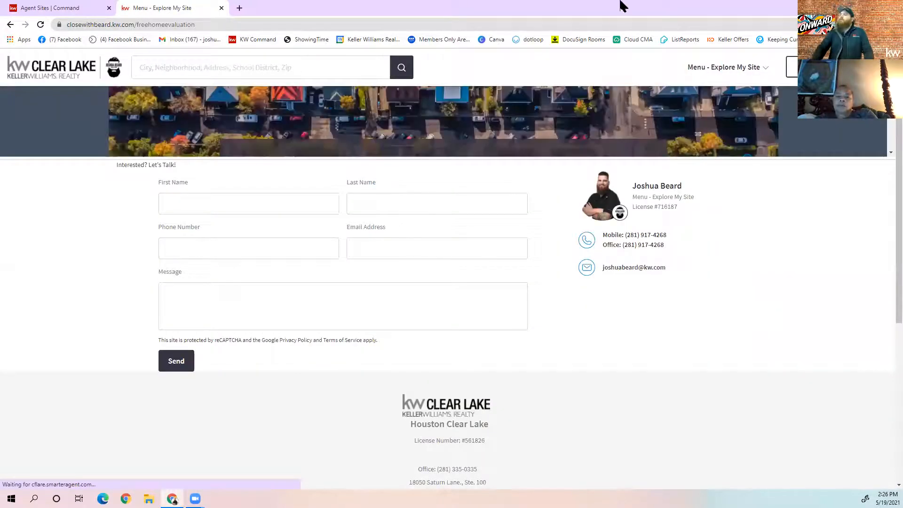
{"action": "scroll", "coordinate": [640, 245], "scroll_direction": "down", "scroll_amount": 5}
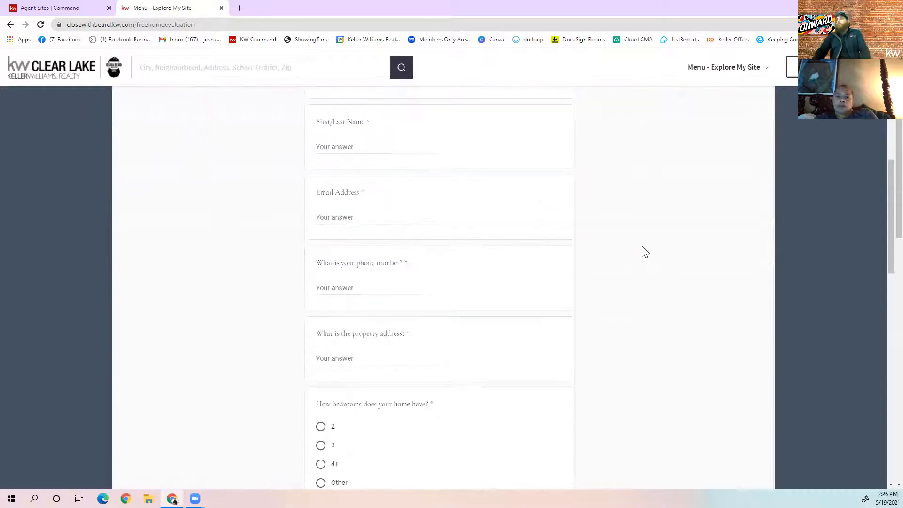
{"action": "scroll", "coordinate": [641, 254], "scroll_direction": "down", "scroll_amount": 9}
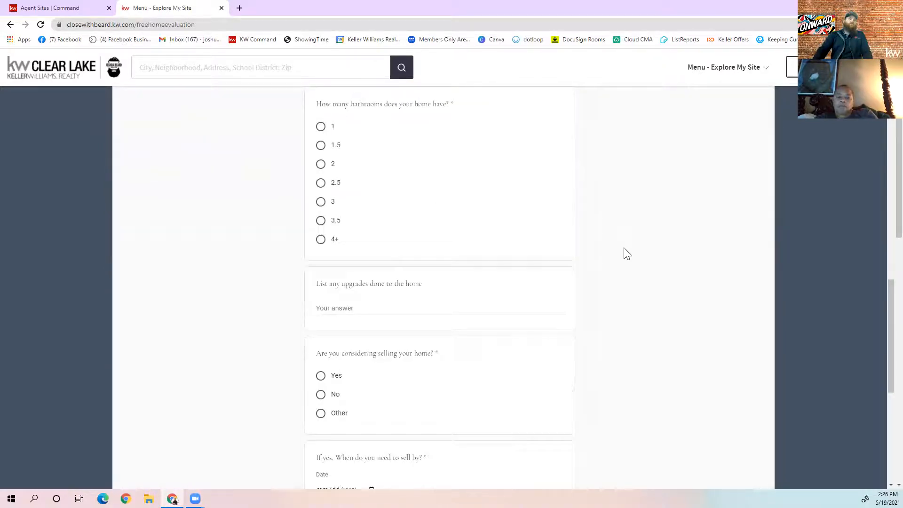
{"action": "scroll", "coordinate": [627, 255], "scroll_direction": "up", "scroll_amount": 15}
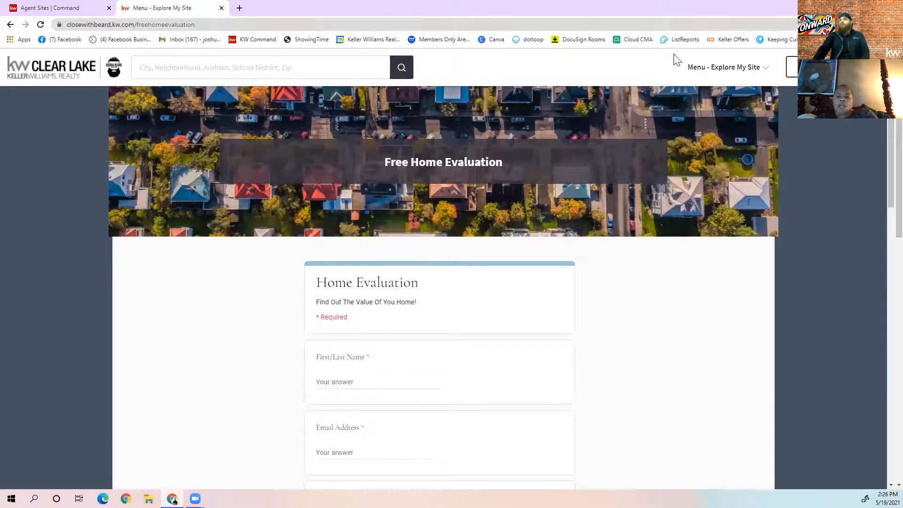
View the Mortgage Calculator page, then go to the Keller Mortgage page
{"action": "left_click", "coordinate": [717, 70]}
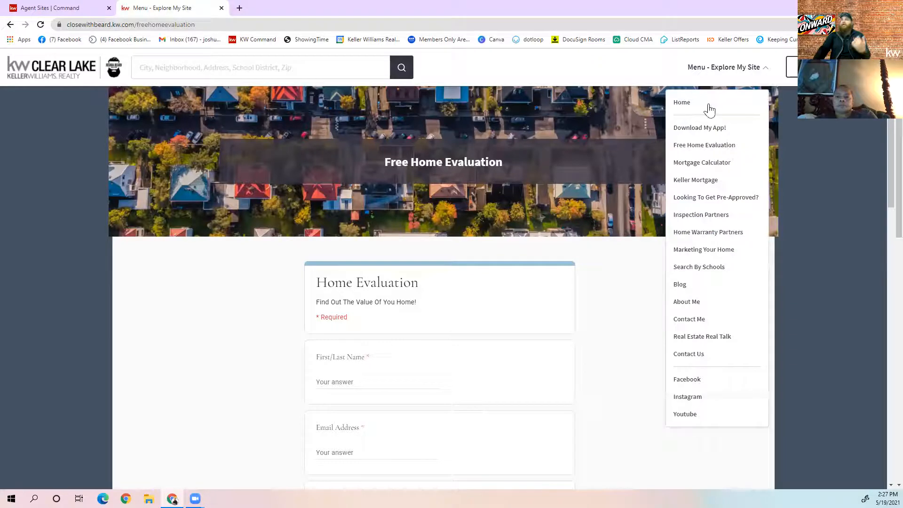
{"action": "left_click", "coordinate": [703, 163]}
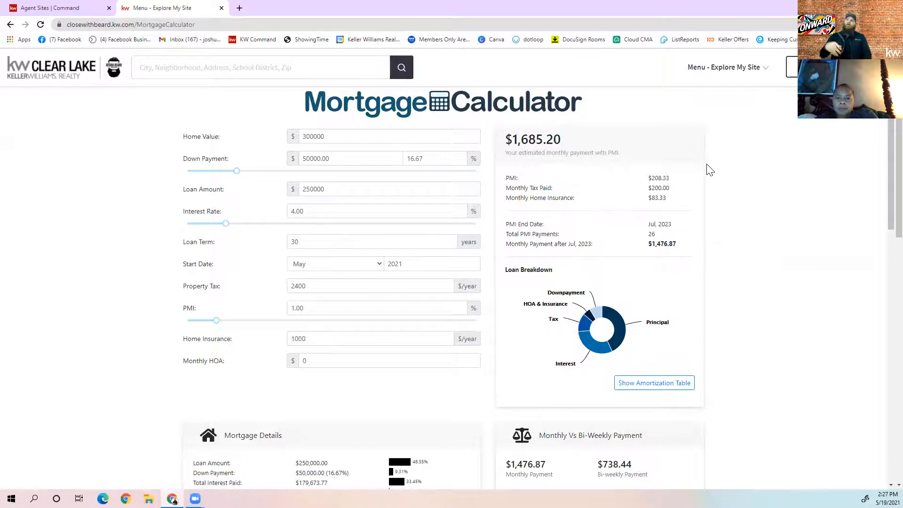
{"action": "scroll", "coordinate": [756, 144], "scroll_direction": "down", "scroll_amount": 4}
{"action": "scroll", "coordinate": [723, 117], "scroll_direction": "up", "scroll_amount": 4}
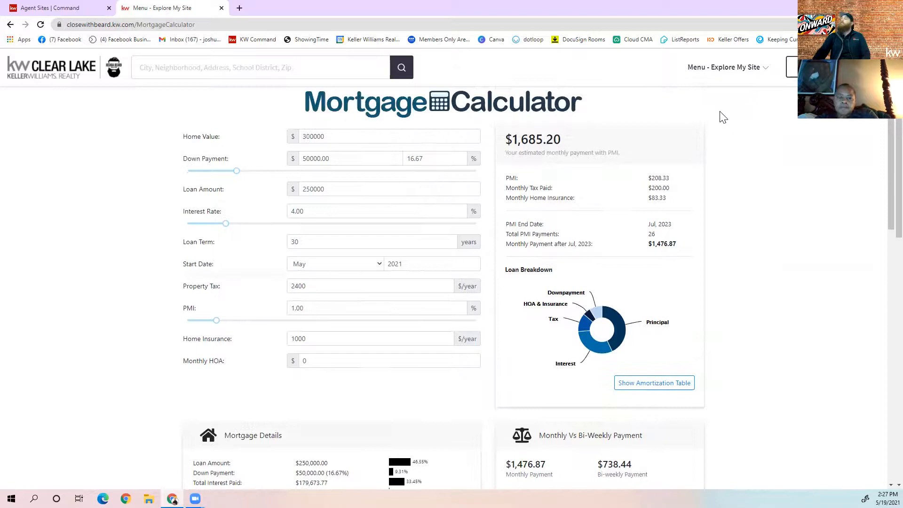
{"action": "left_click", "coordinate": [739, 75]}
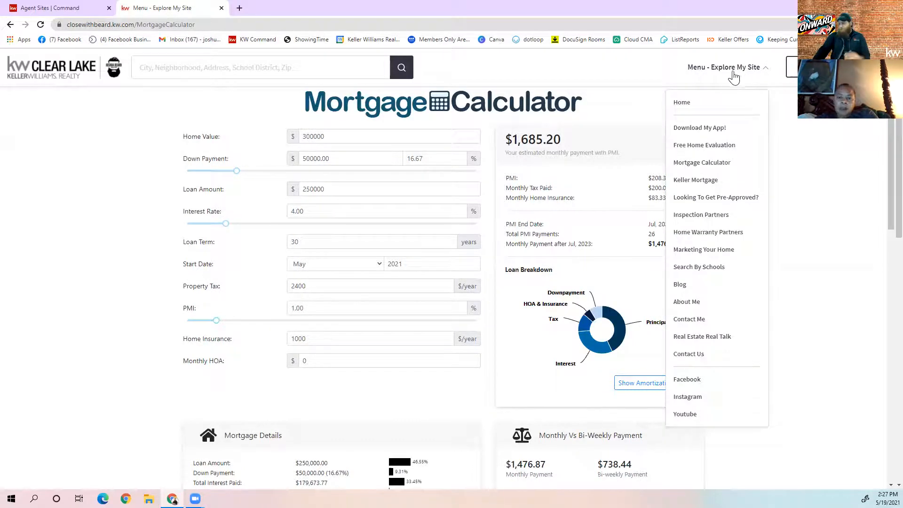
{"action": "left_click", "coordinate": [710, 184]}
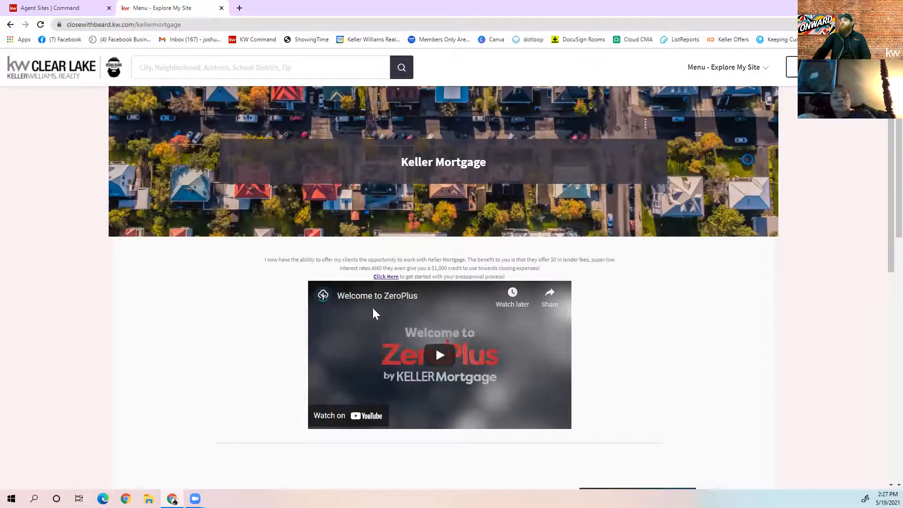
Preview and close the Keller Mortgage preapproval application, then go to Looking To Get Pre-Approved?
{"action": "scroll", "coordinate": [400, 320], "scroll_direction": "down", "scroll_amount": 5}
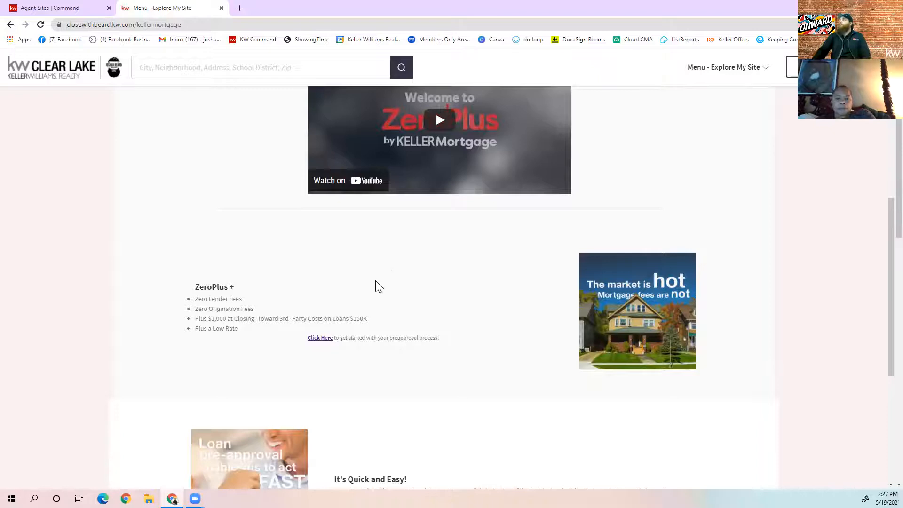
{"action": "scroll", "coordinate": [386, 278], "scroll_direction": "up", "scroll_amount": 1}
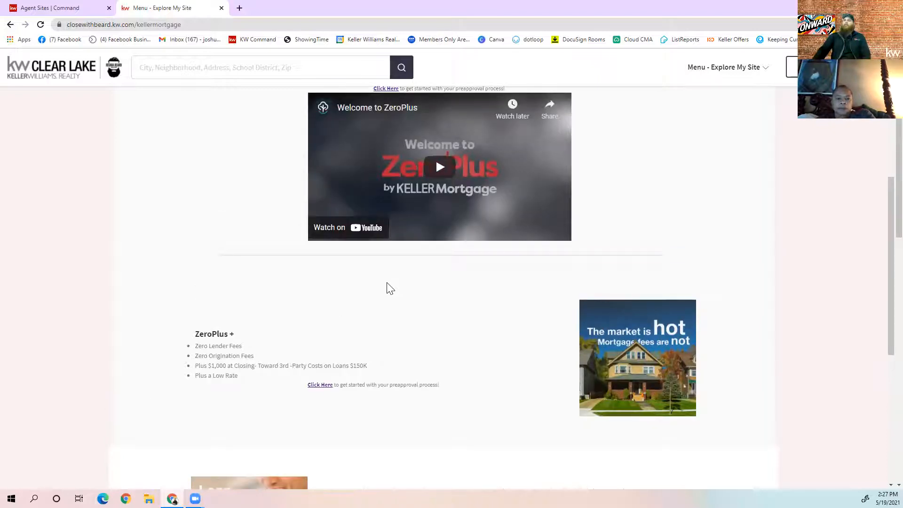
{"action": "left_click", "coordinate": [320, 386]}
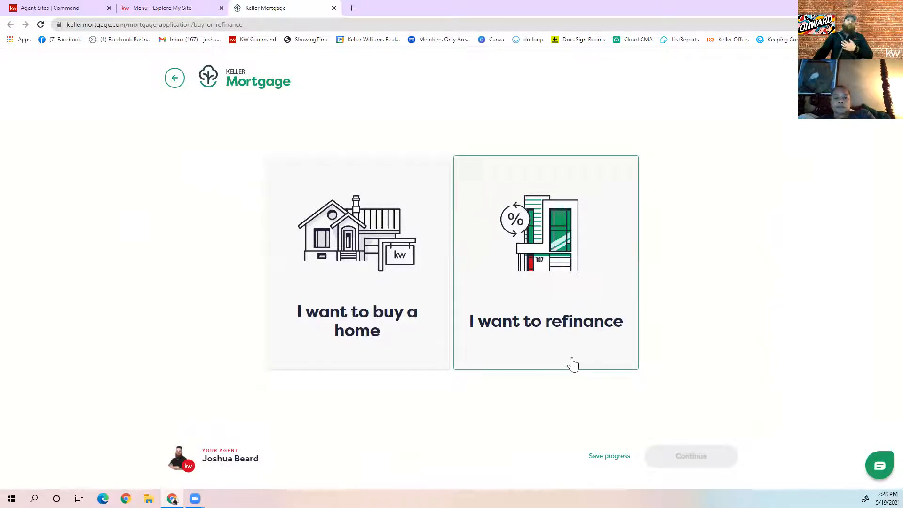
{"action": "left_click", "coordinate": [334, 8]}
{"action": "left_click", "coordinate": [739, 77]}
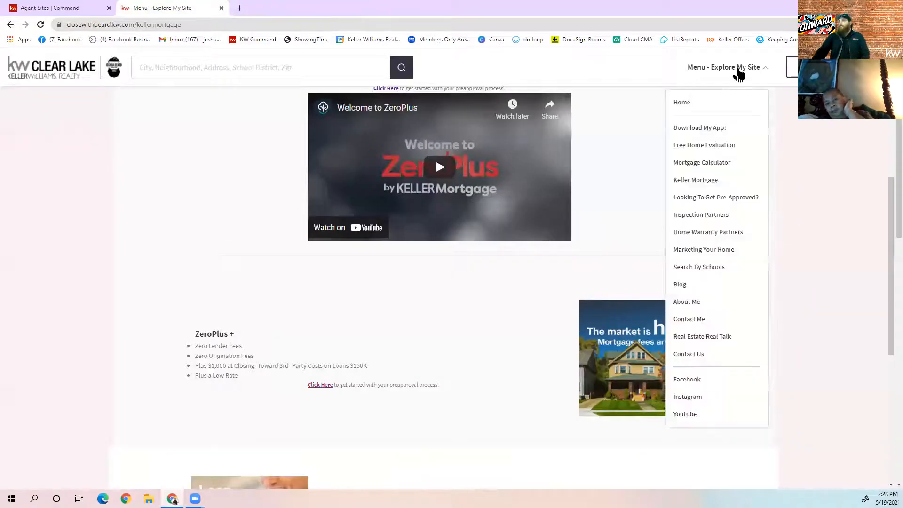
{"action": "left_click", "coordinate": [715, 195]}
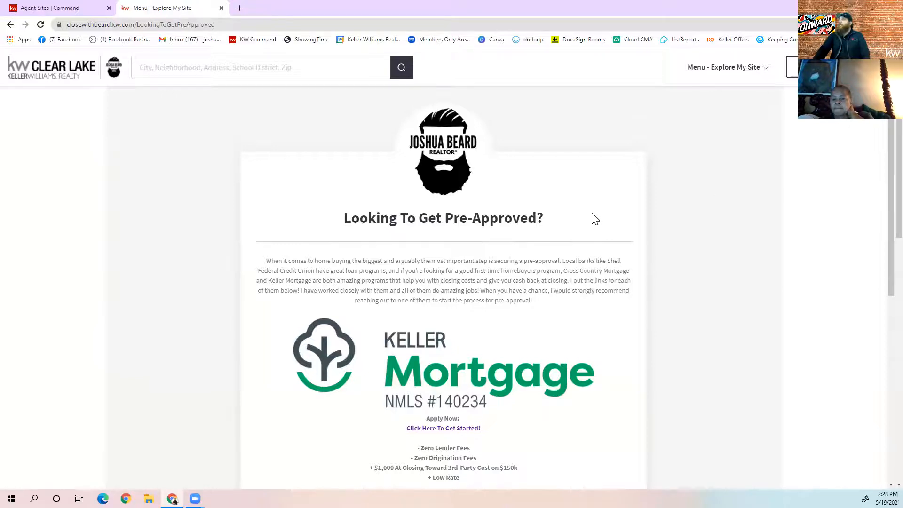
Preview and close Fairway's 'Click Here To Get Started!' application, then close the agent site
{"action": "scroll", "coordinate": [594, 219], "scroll_direction": "down", "scroll_amount": 6}
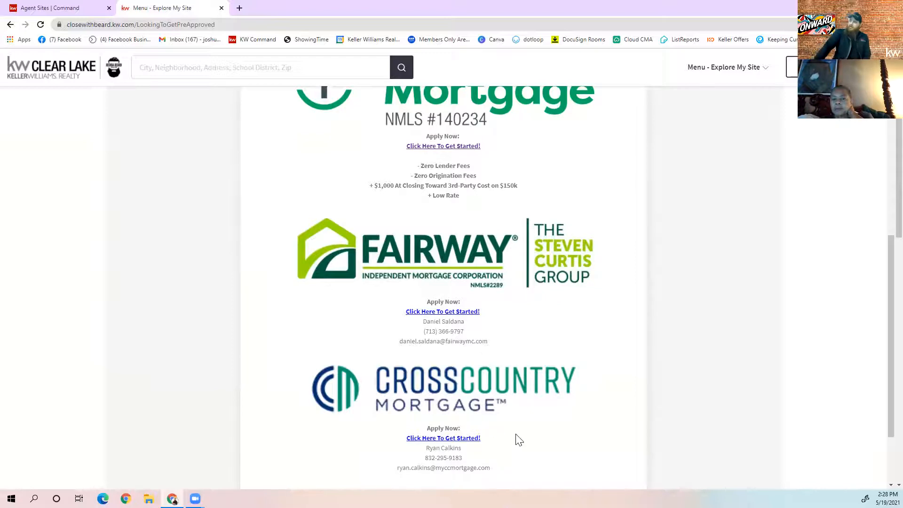
{"action": "scroll", "coordinate": [489, 292], "scroll_direction": "up", "scroll_amount": 3}
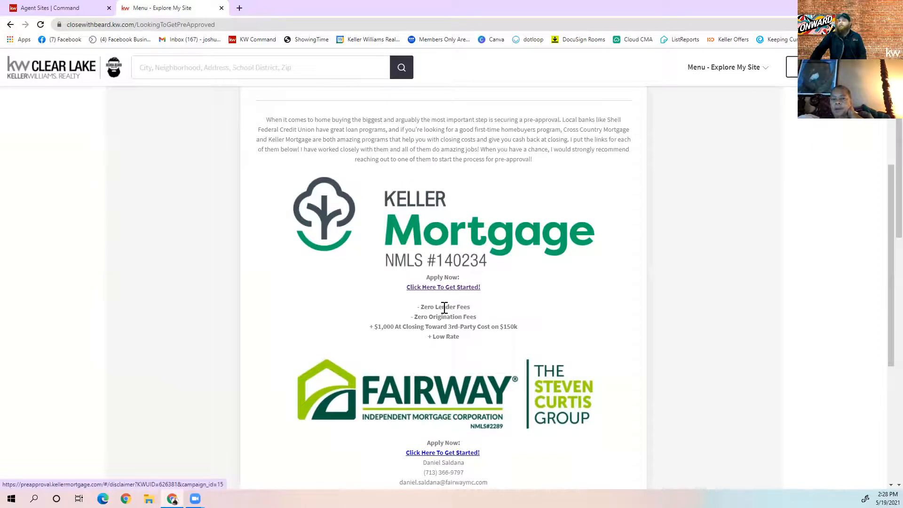
{"action": "scroll", "coordinate": [440, 313], "scroll_direction": "down", "scroll_amount": 2}
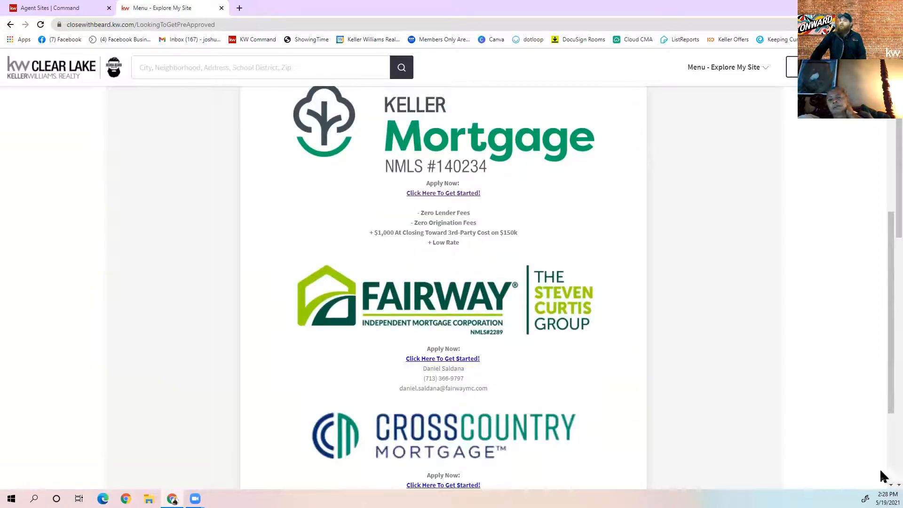
{"action": "left_click", "coordinate": [475, 360]}
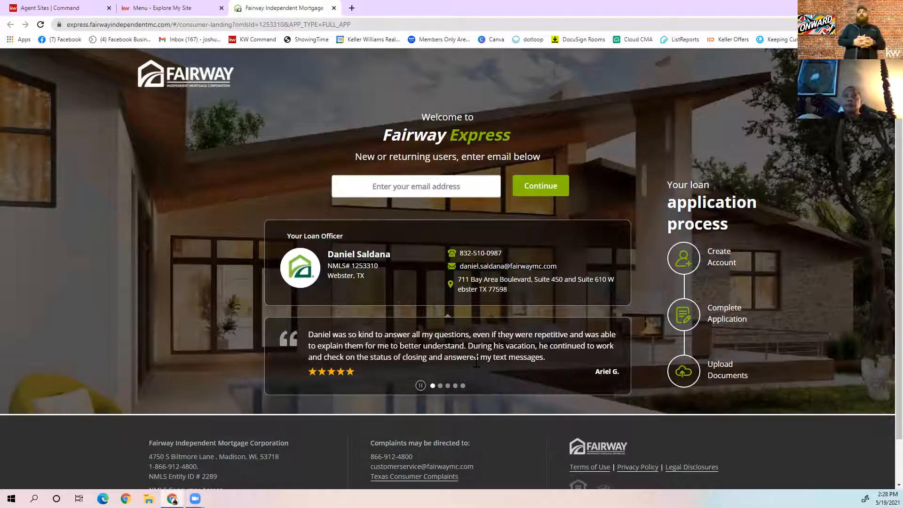
{"action": "left_click", "coordinate": [334, 8]}
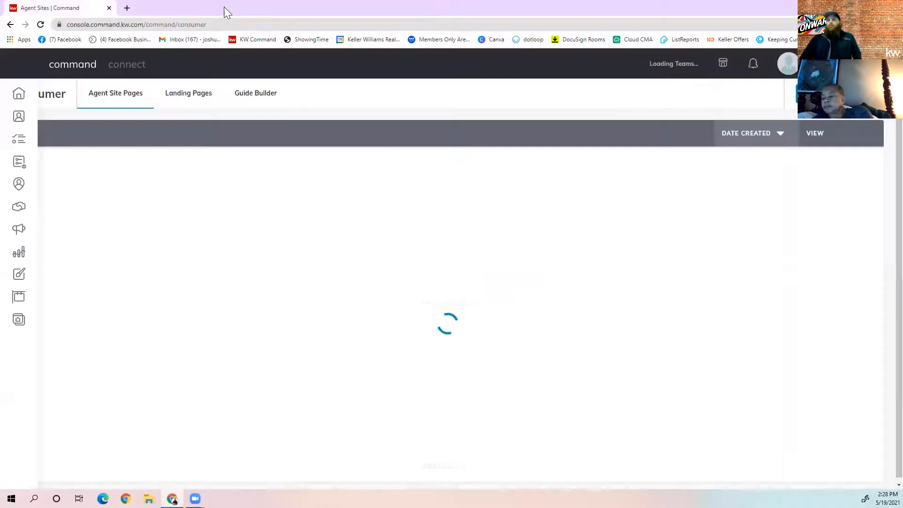
{"action": "left_click", "coordinate": [222, 8]}
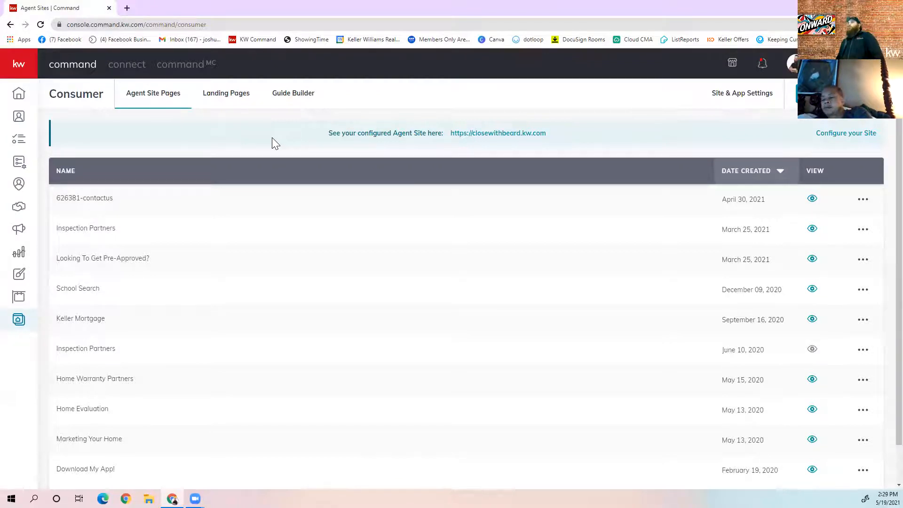
Under Site & App Settings > Agent Site Pages, bring up the Contact Us page's settings
{"action": "left_click", "coordinate": [738, 94]}
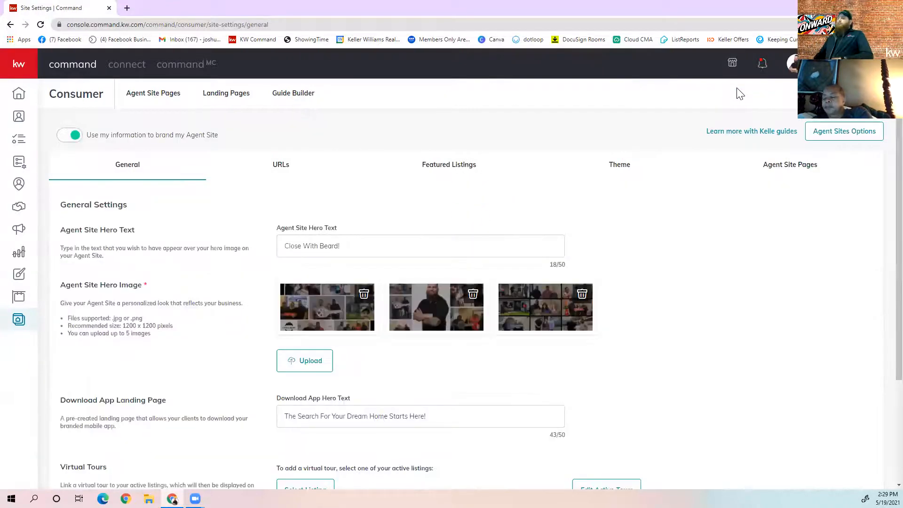
{"action": "left_click", "coordinate": [795, 169]}
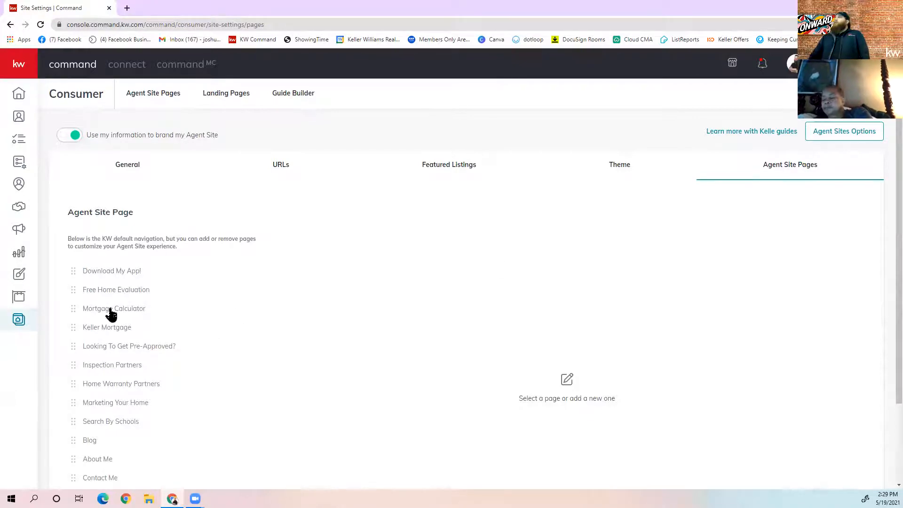
{"action": "scroll", "coordinate": [111, 311], "scroll_direction": "down", "scroll_amount": 2}
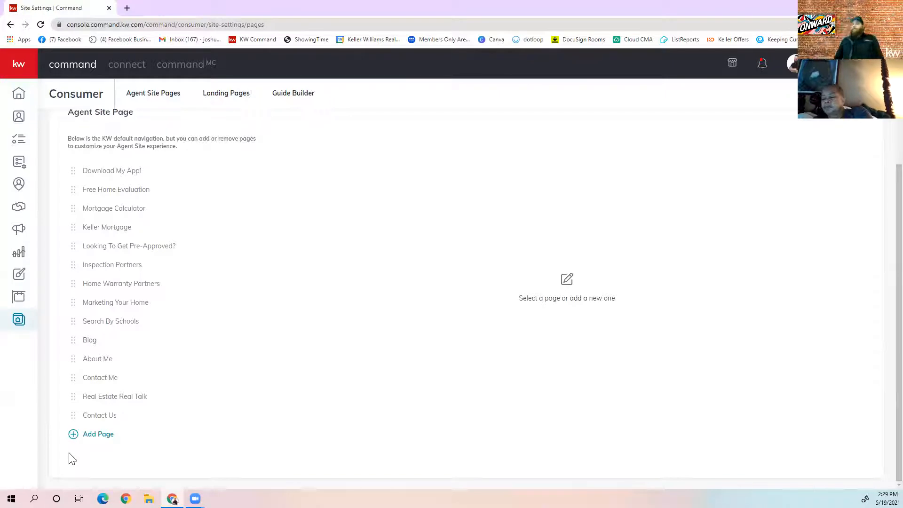
{"action": "left_click", "coordinate": [95, 416]}
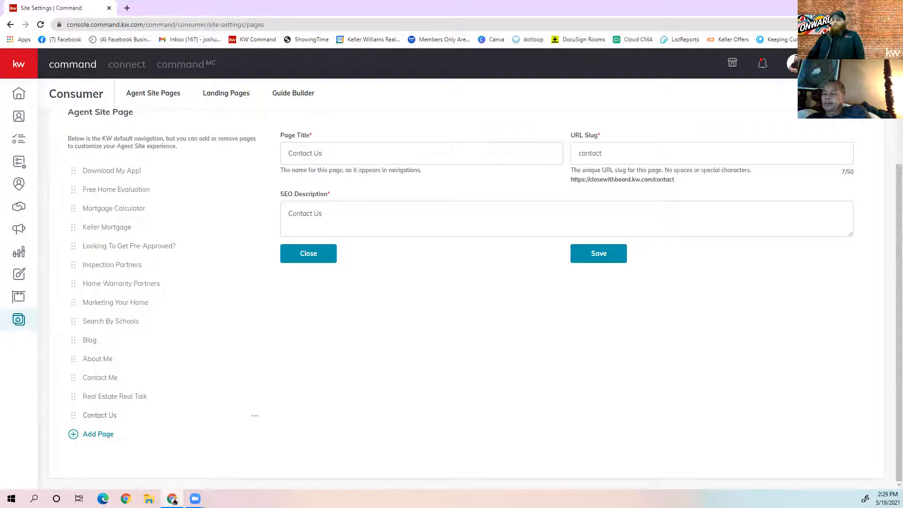
Delete the Contact Us page, try moving Download My App!, and return to Agent Site Pages
{"action": "left_click", "coordinate": [255, 418]}
{"action": "left_click", "coordinate": [226, 464]}
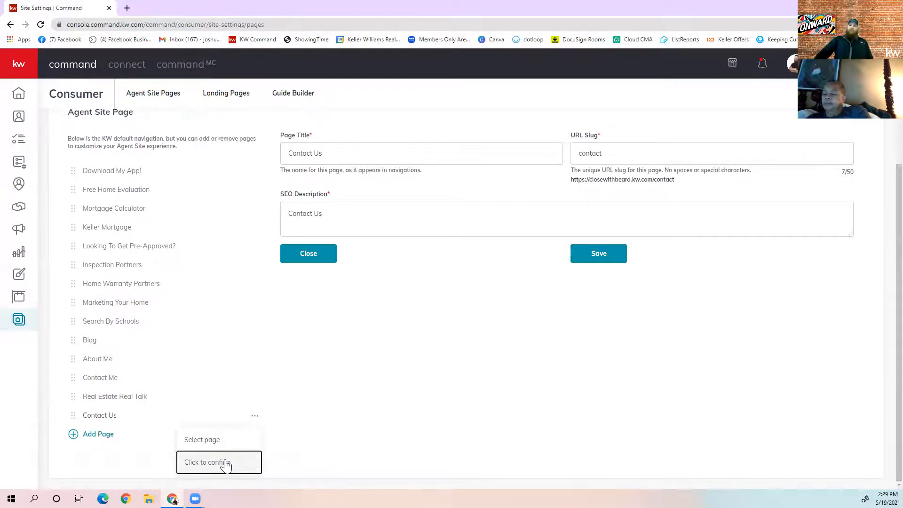
{"action": "left_click", "coordinate": [226, 464]}
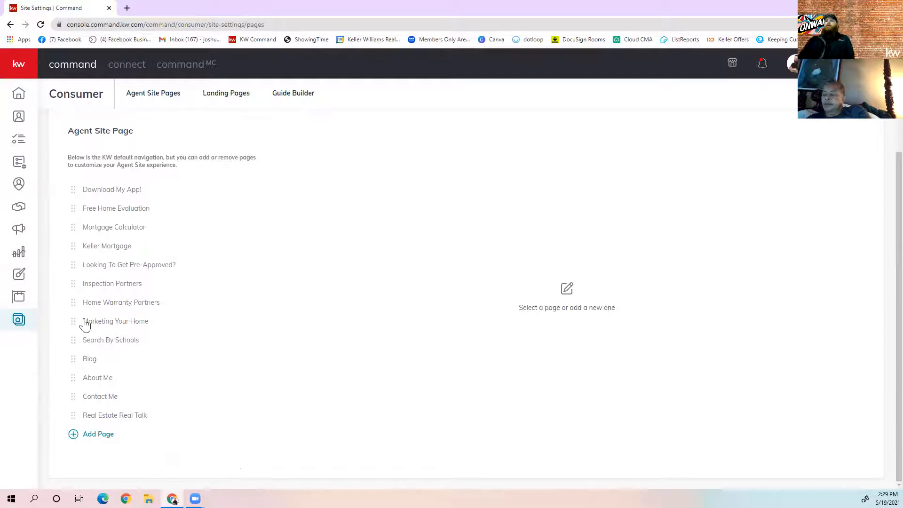
{"action": "mouse_move", "coordinate": [75, 195]}
{"action": "left_mouse_down"}
{"action": "mouse_move", "coordinate": [63, 213]}
{"action": "mouse_move", "coordinate": [75, 210]}
{"action": "mouse_move", "coordinate": [73, 188]}
{"action": "left_mouse_up"}
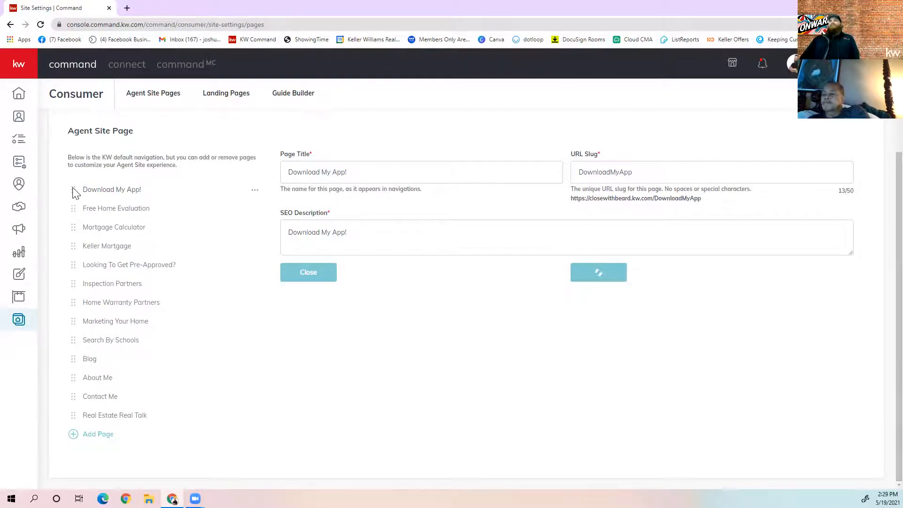
{"action": "left_click", "coordinate": [145, 104]}
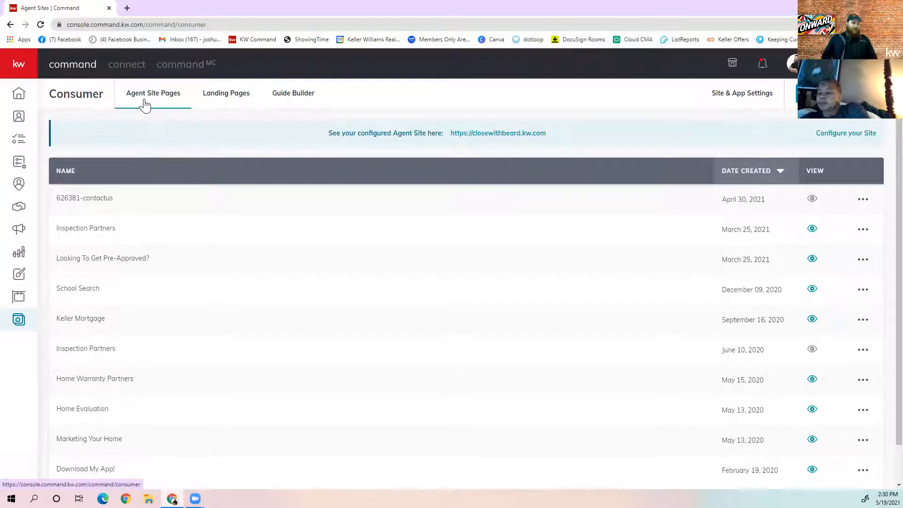
{"action": "left_click", "coordinate": [812, 231]}
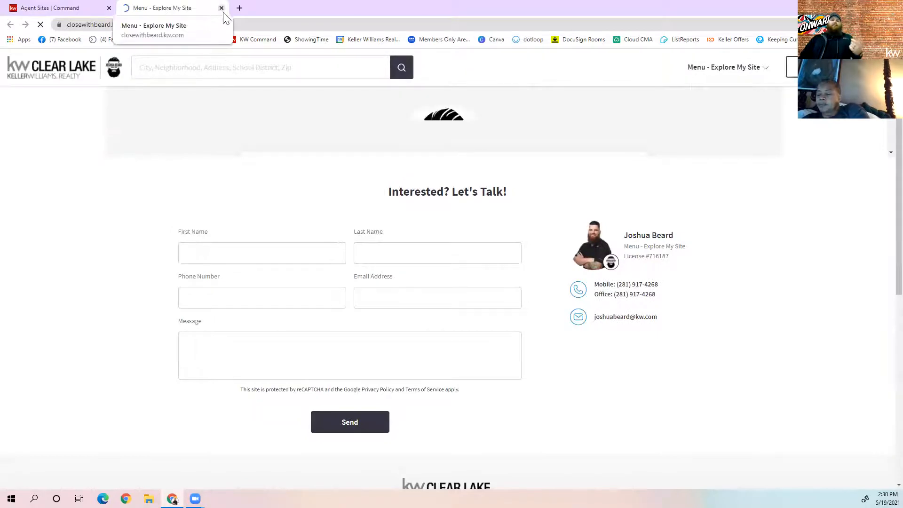
{"action": "left_click", "coordinate": [221, 9]}
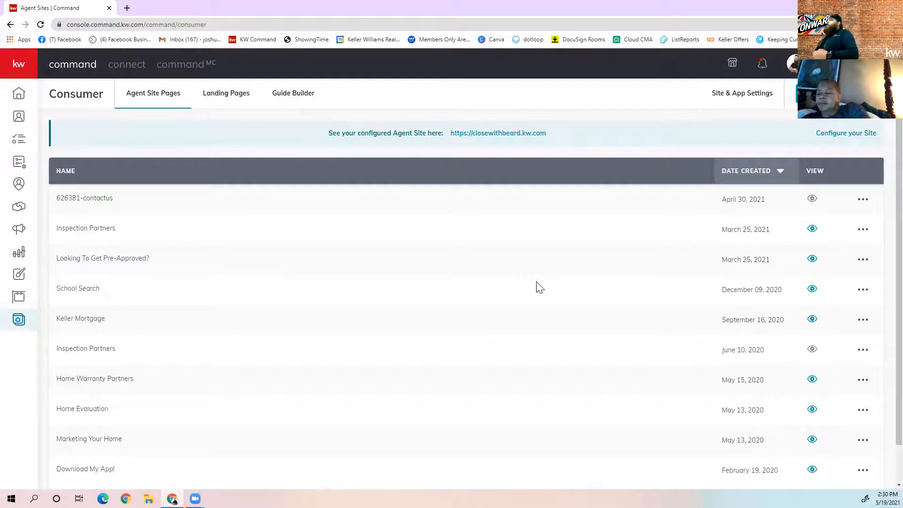
{"action": "left_click", "coordinate": [859, 208]}
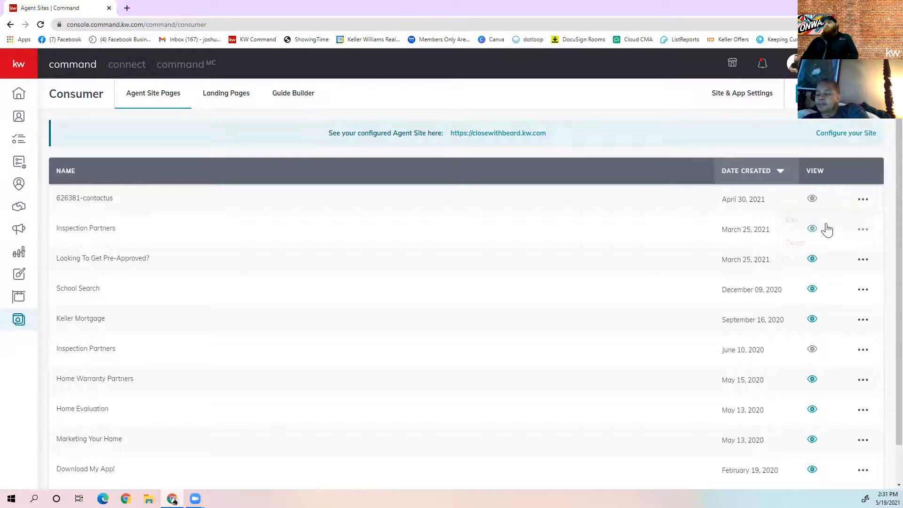
Choose Edit on the 626381-contactus row to open its Contact Us form in the editor
{"action": "left_click", "coordinate": [828, 230]}
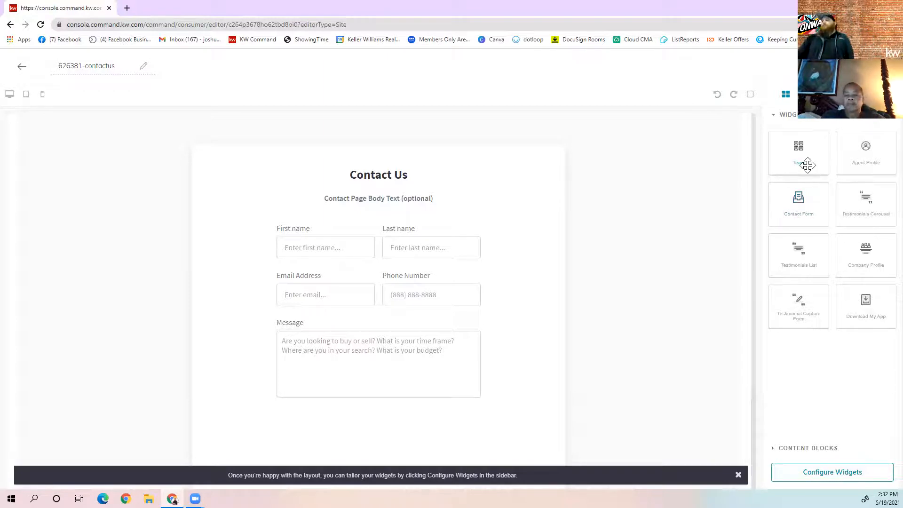
Add a Team widget at the top of the page and check its team selection
{"action": "left_click_drag", "start_coordinate": [813, 148], "coordinate": [462, 123]}
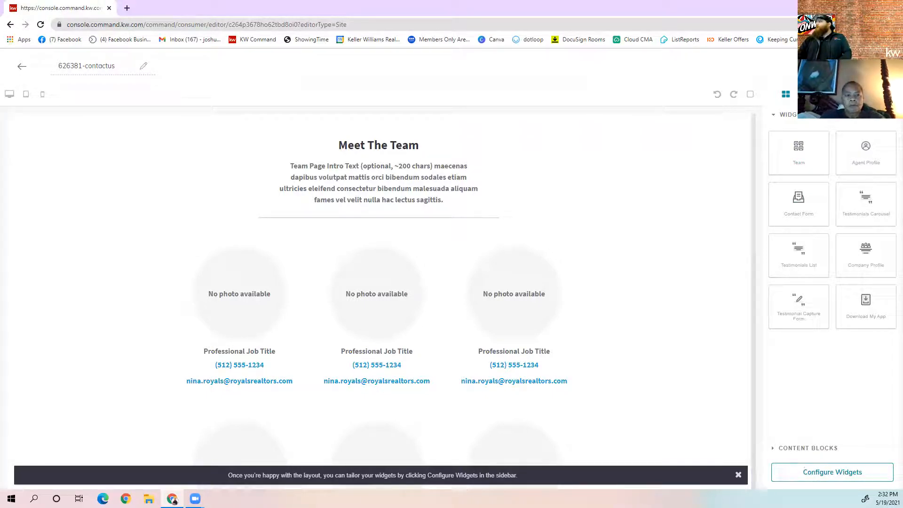
{"action": "left_click", "coordinate": [798, 478]}
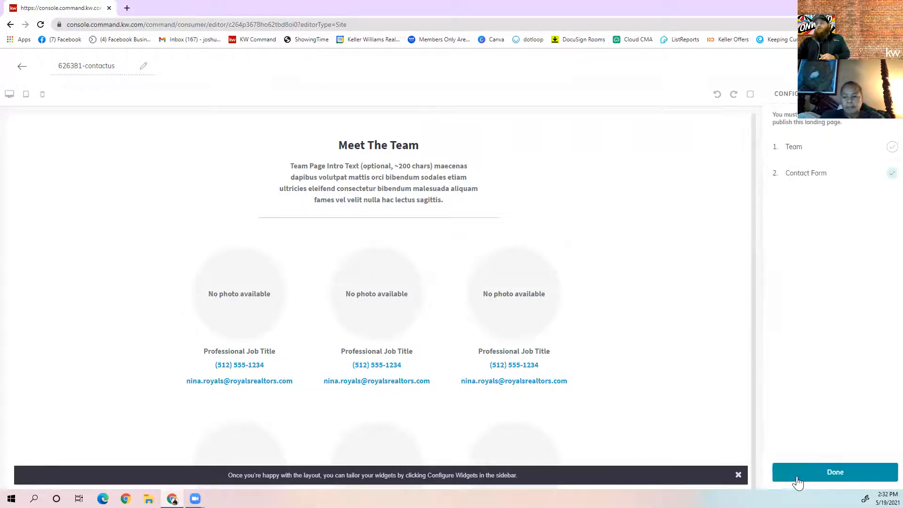
{"action": "left_click", "coordinate": [824, 149]}
{"action": "left_click", "coordinate": [835, 268]}
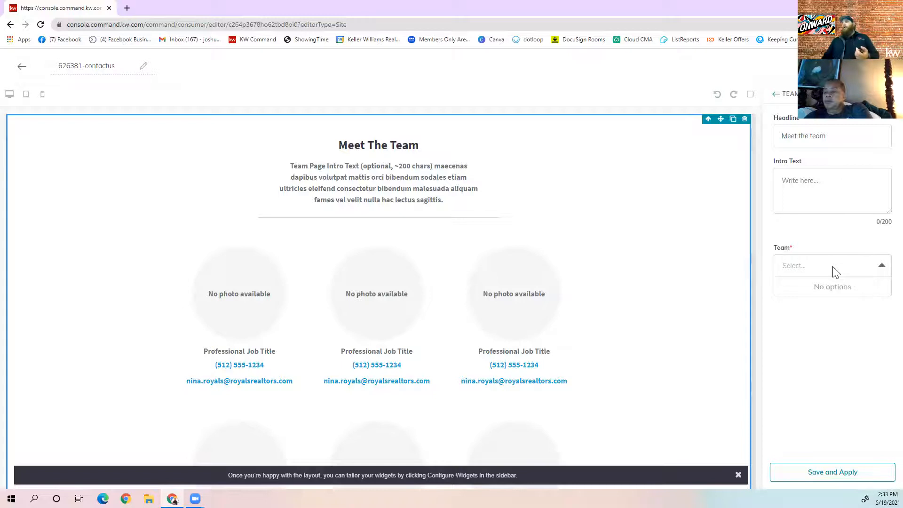
{"action": "left_click", "coordinate": [779, 94]}
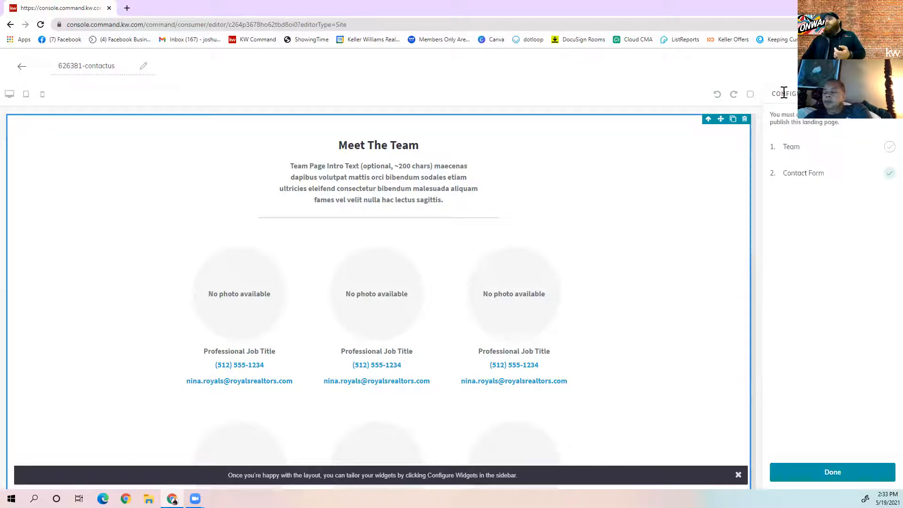
{"action": "left_click", "coordinate": [784, 93]}
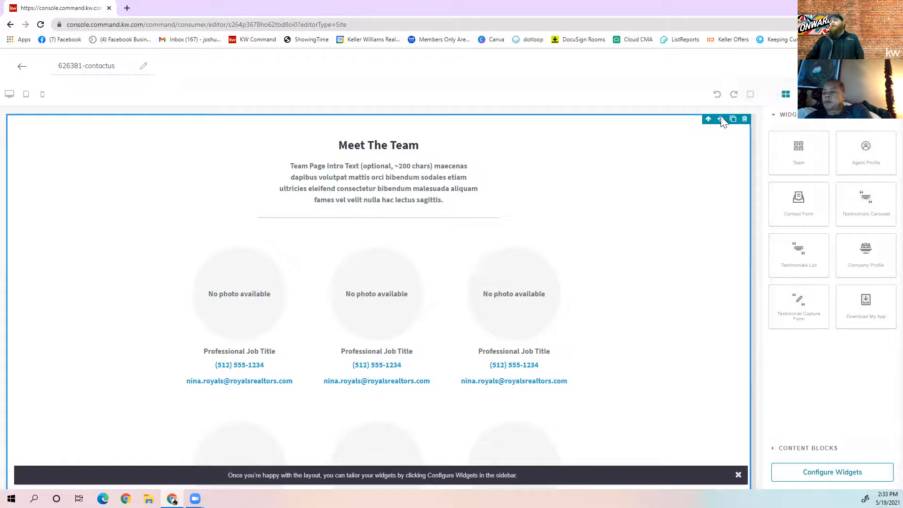
Drag an Agent Profile section onto the top of the page, then a Contact Form
{"action": "left_click_drag", "start_coordinate": [877, 157], "coordinate": [586, 125]}
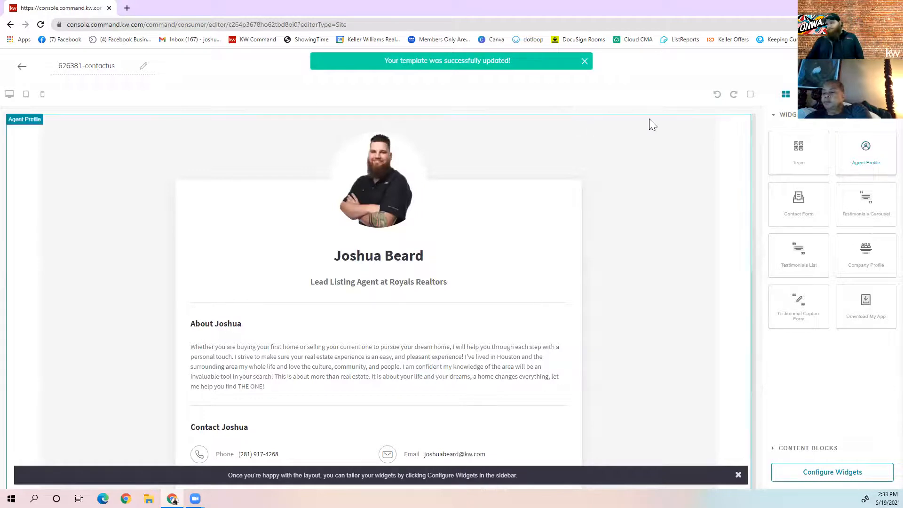
{"action": "left_click_drag", "start_coordinate": [779, 192], "coordinate": [540, 115]}
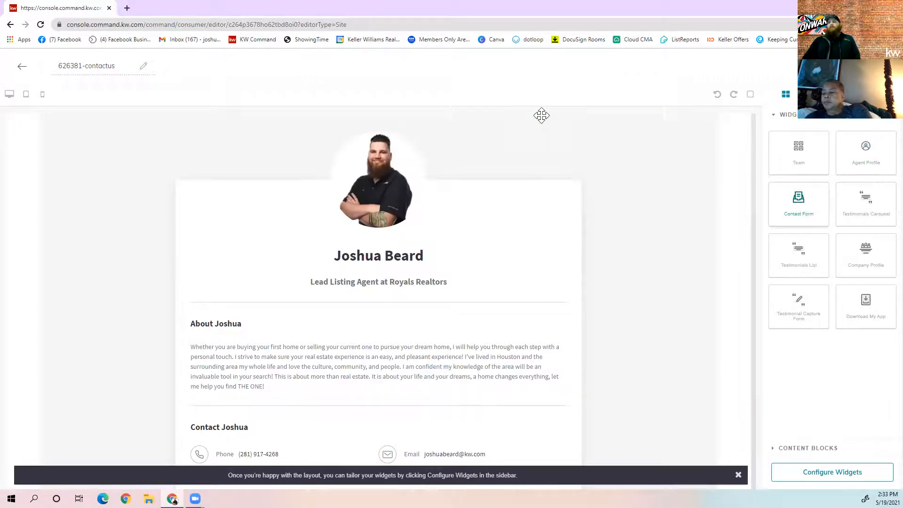
{"action": "left_click_drag", "start_coordinate": [778, 204], "coordinate": [502, 126]}
{"action": "scroll", "coordinate": [523, 164], "scroll_direction": "down", "scroll_amount": 7}
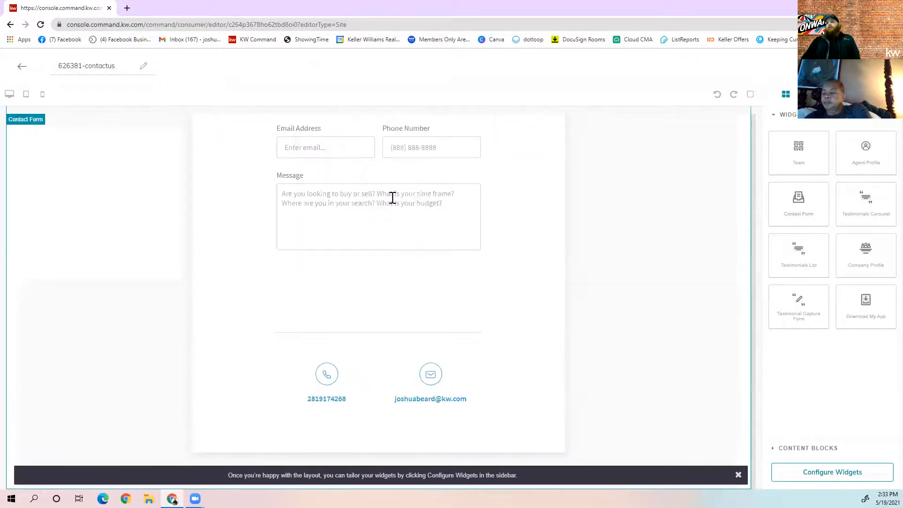
{"action": "scroll", "coordinate": [395, 195], "scroll_direction": "up", "scroll_amount": 3}
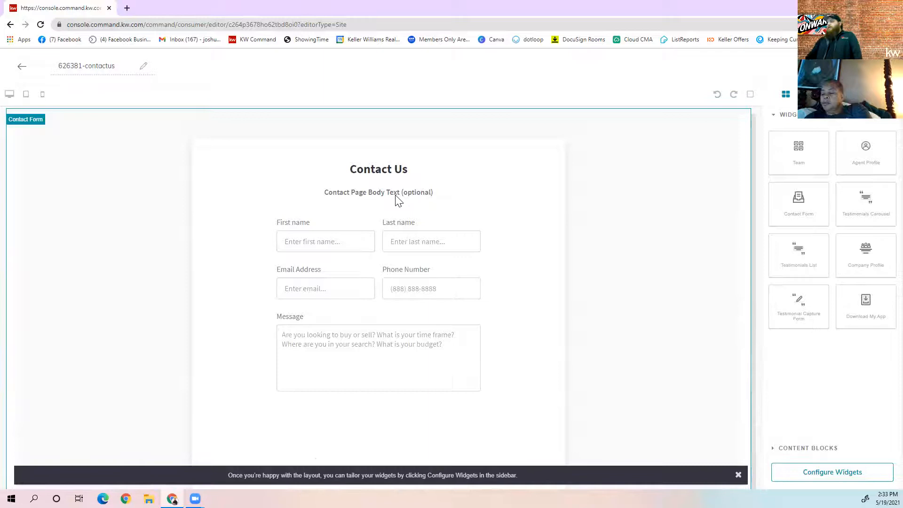
Place a Testimonials Carousel titled 'From Our Clients' below the team cards
{"action": "left_click_drag", "start_coordinate": [866, 200], "coordinate": [514, 165]}
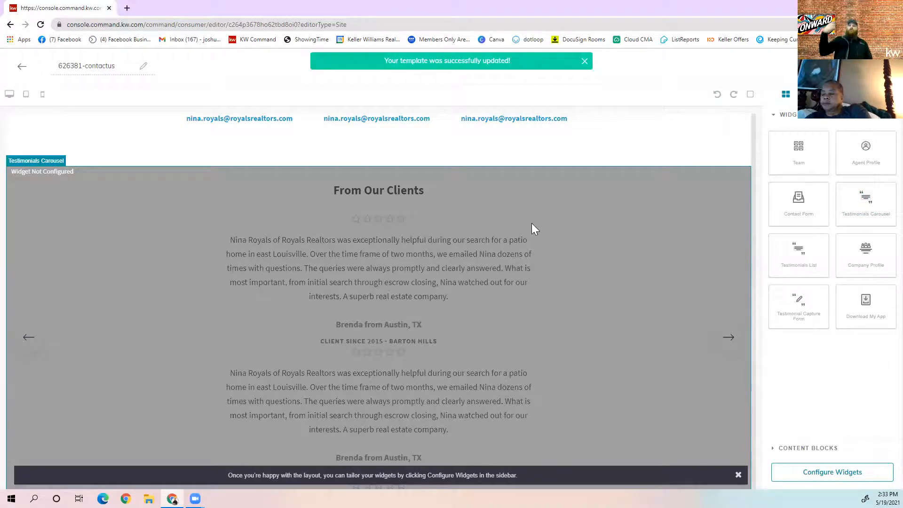
{"action": "scroll", "coordinate": [575, 234], "scroll_direction": "down", "scroll_amount": 3}
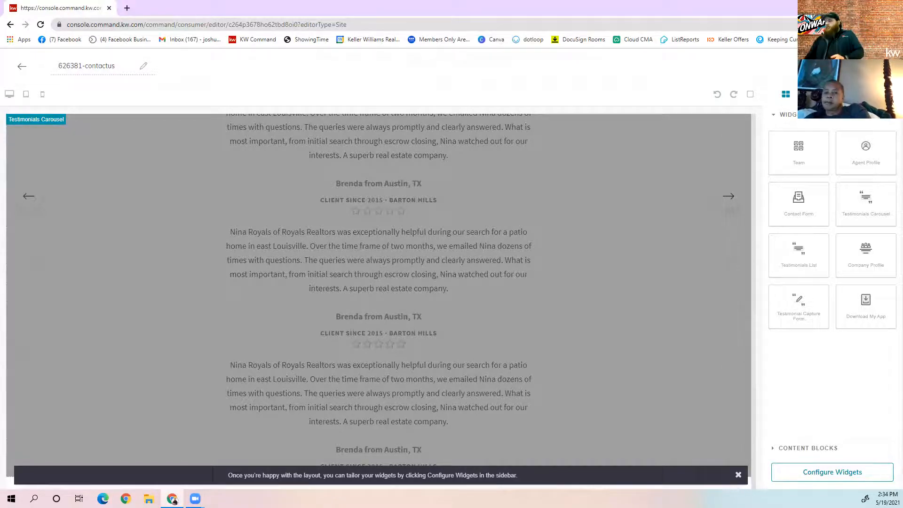
{"action": "left_click_drag", "start_coordinate": [816, 255], "coordinate": [422, 208]}
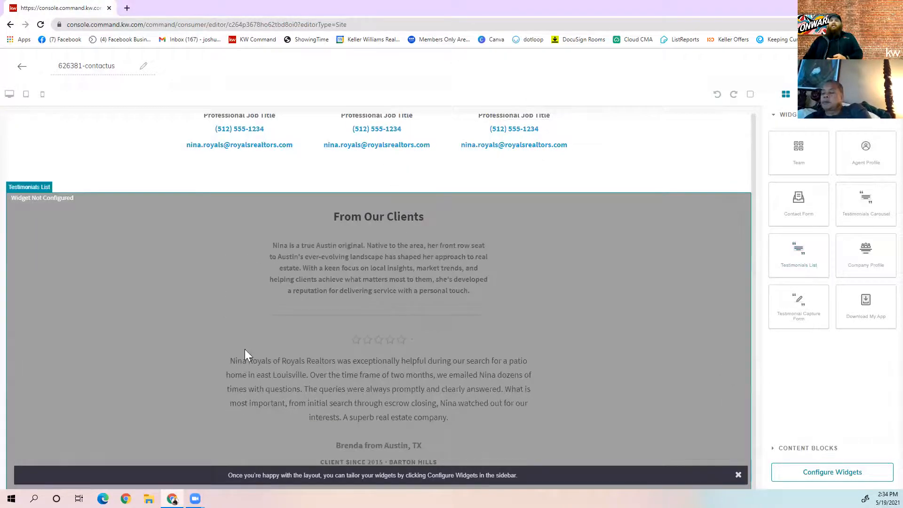
Add a Testimonial Capture Form with a Download My App section above it, then exit the editor
{"action": "scroll", "coordinate": [375, 237], "scroll_direction": "down", "scroll_amount": 6}
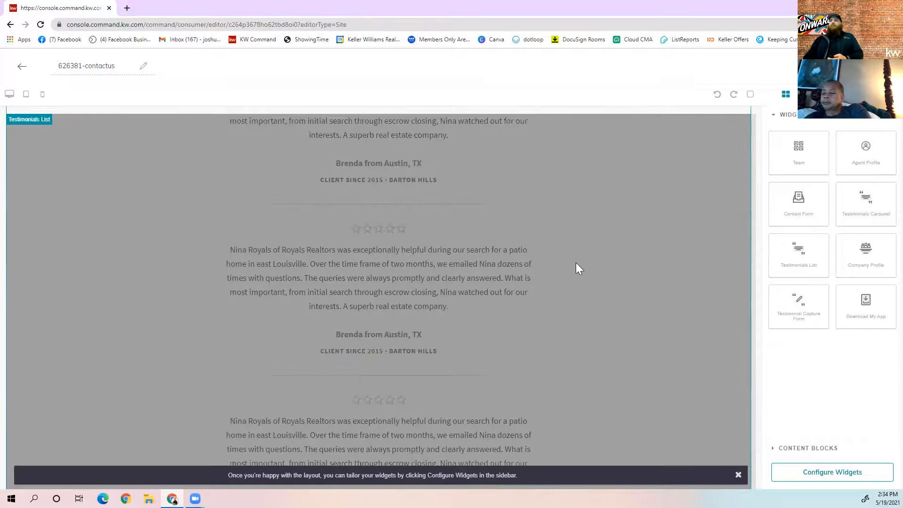
{"action": "left_click_drag", "start_coordinate": [791, 318], "coordinate": [577, 122]}
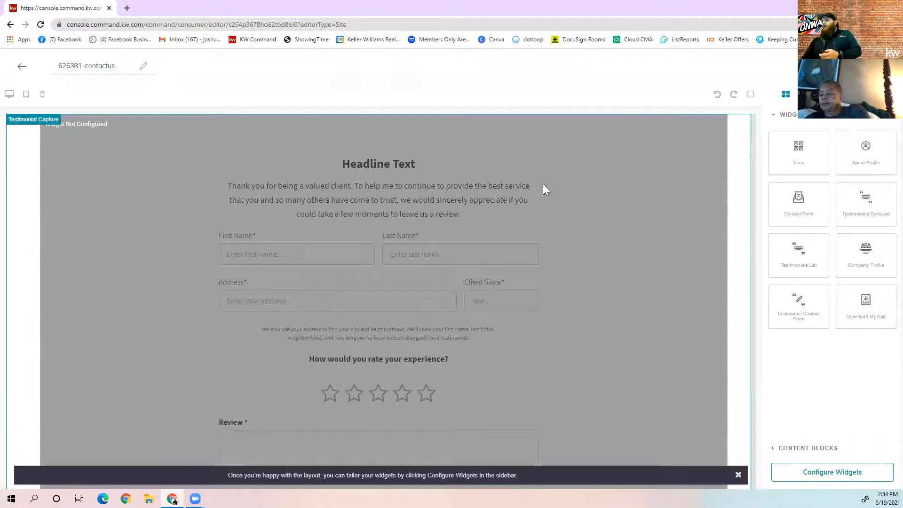
{"action": "left_click_drag", "start_coordinate": [851, 318], "coordinate": [526, 198]}
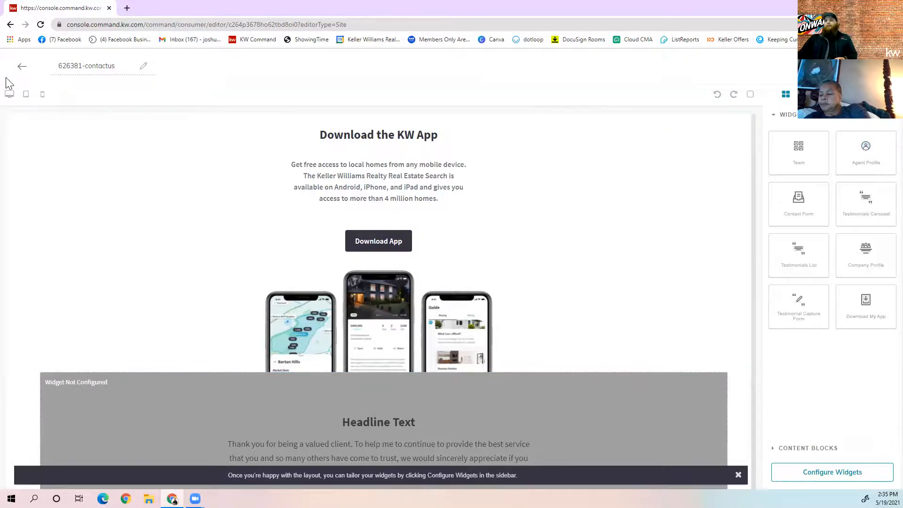
{"action": "left_click", "coordinate": [22, 74]}
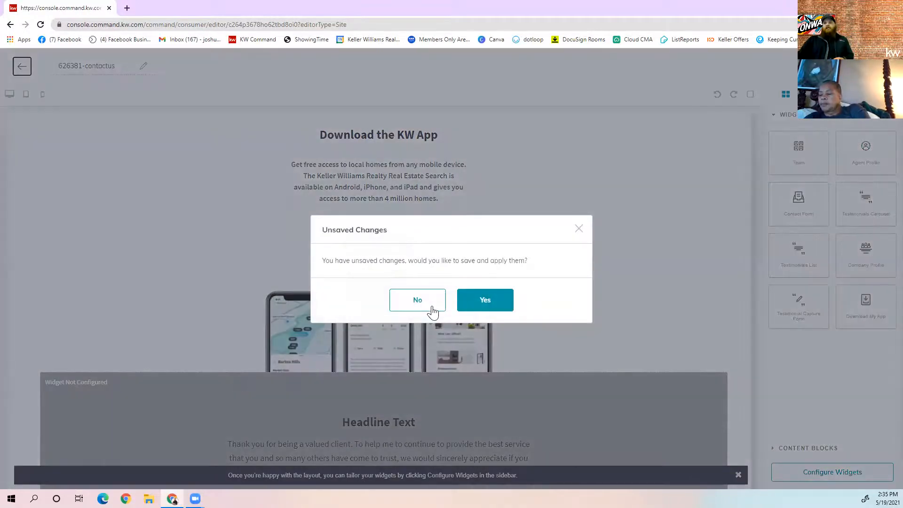
Discard the unsaved edits, delete the 626381-contactus page, and show the Landing Pages list
{"action": "left_click", "coordinate": [427, 310]}
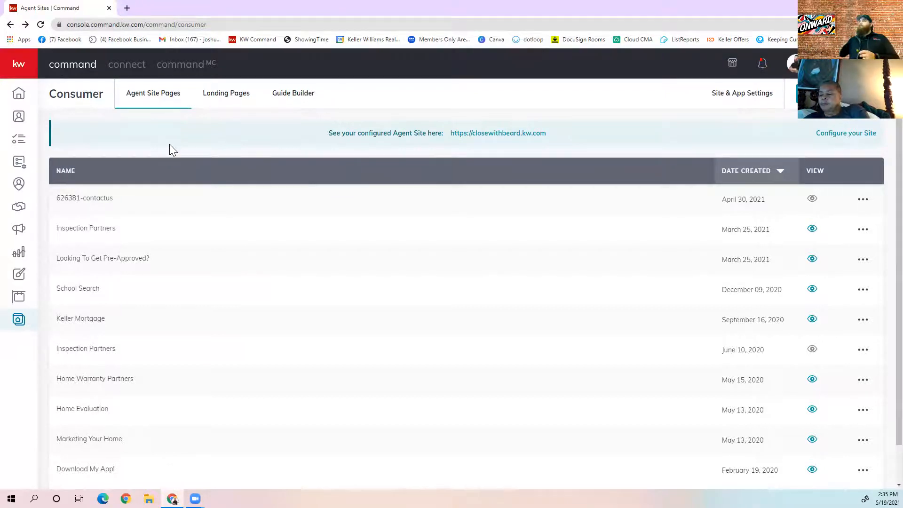
{"action": "left_click", "coordinate": [864, 199]}
{"action": "left_click", "coordinate": [829, 246]}
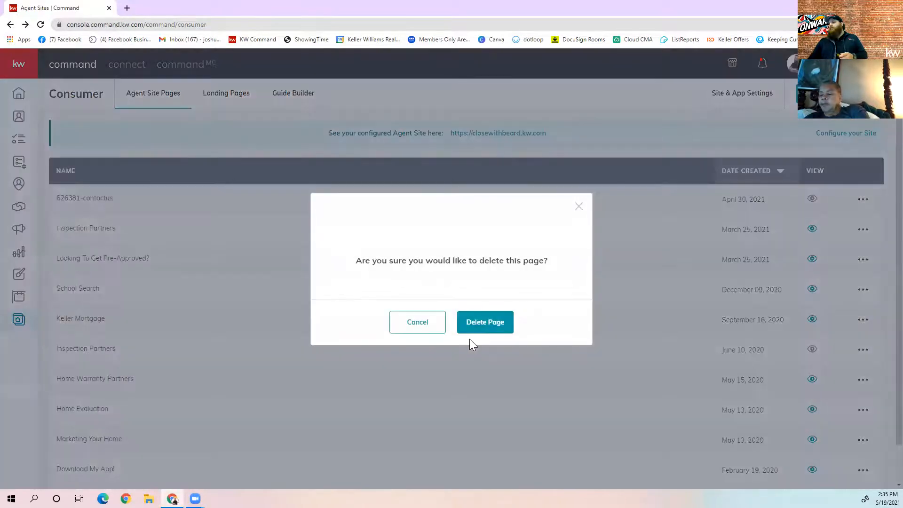
{"action": "left_click", "coordinate": [480, 325]}
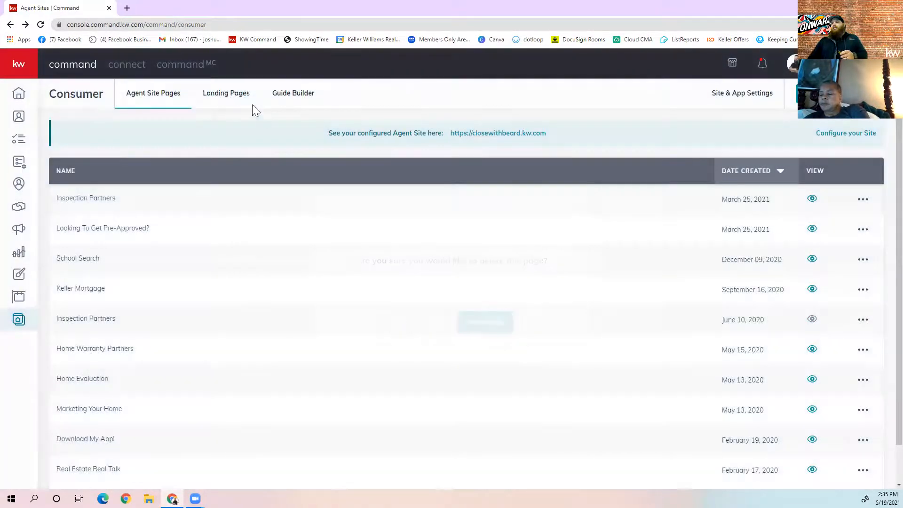
{"action": "left_click", "coordinate": [235, 96]}
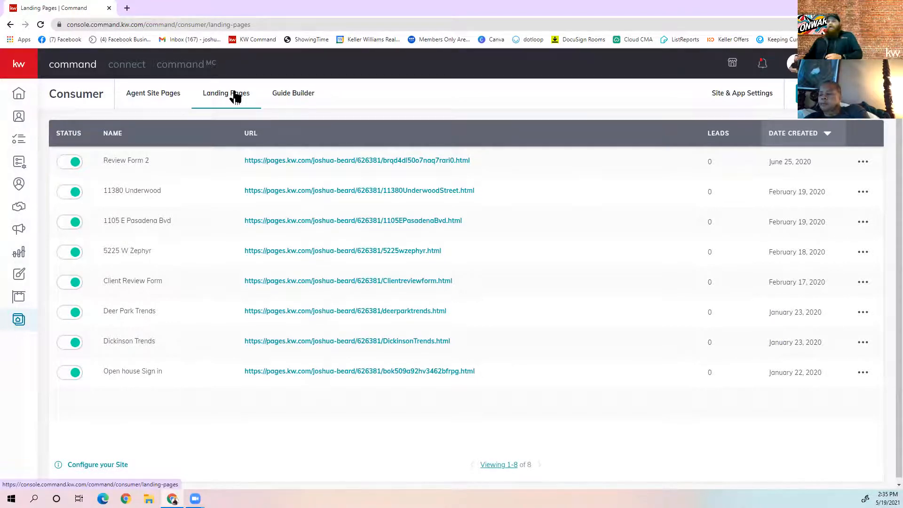
{"action": "left_click", "coordinate": [378, 255]}
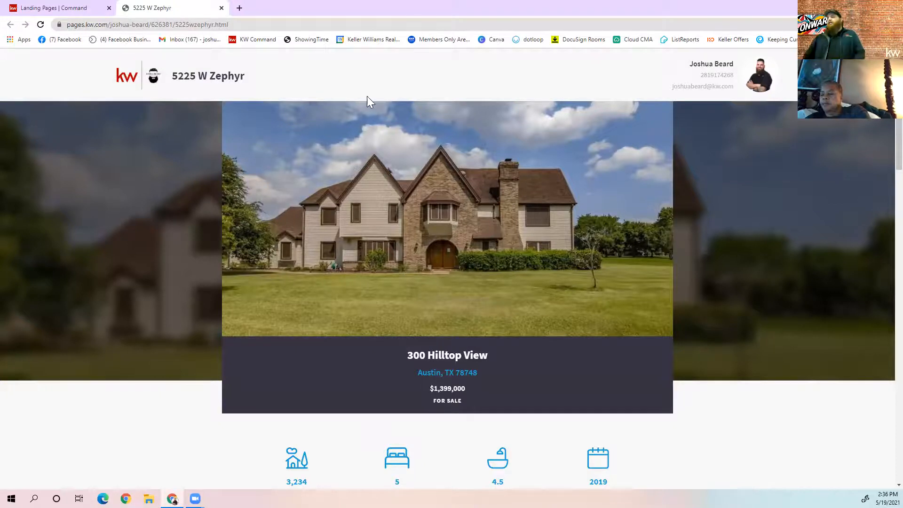
{"action": "scroll", "coordinate": [376, 108], "scroll_direction": "down", "scroll_amount": 6}
{"action": "scroll", "coordinate": [444, 117], "scroll_direction": "down", "scroll_amount": 1}
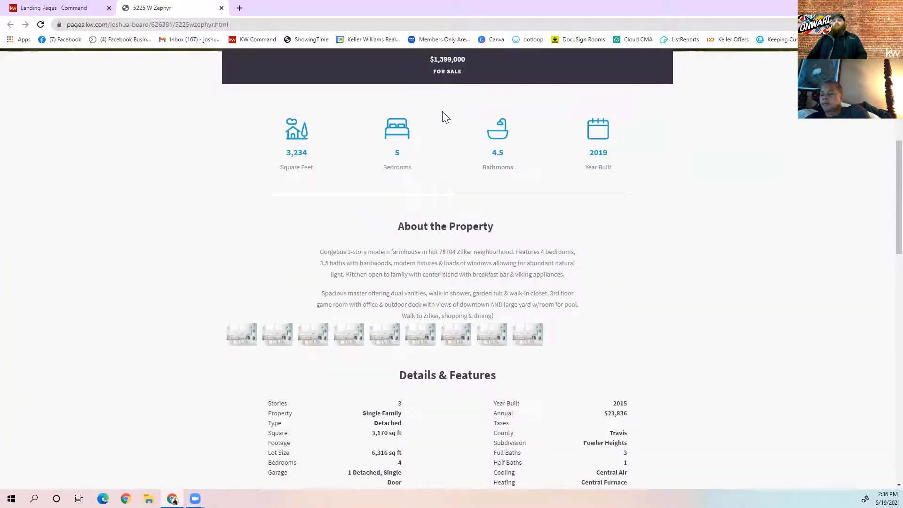
{"action": "scroll", "coordinate": [445, 118], "scroll_direction": "down", "scroll_amount": 2}
{"action": "scroll", "coordinate": [447, 113], "scroll_direction": "down", "scroll_amount": 8}
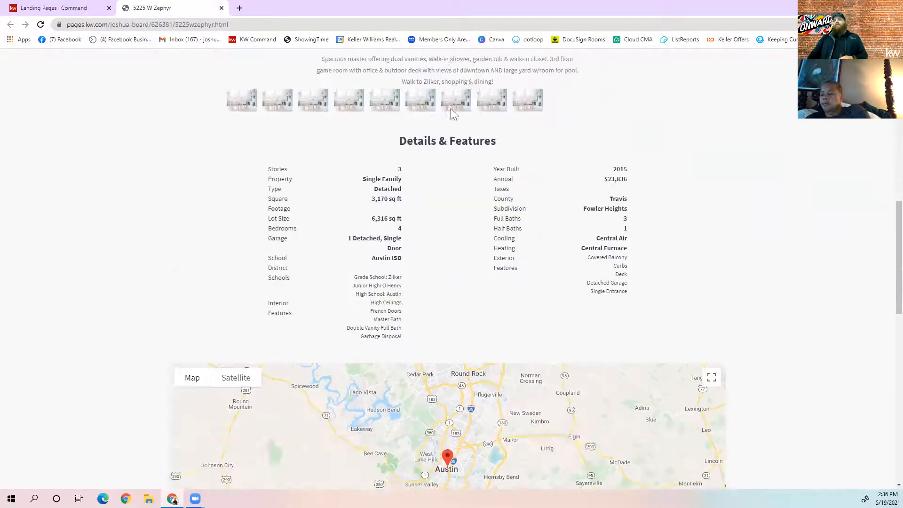
{"action": "scroll", "coordinate": [445, 148], "scroll_direction": "down", "scroll_amount": 6}
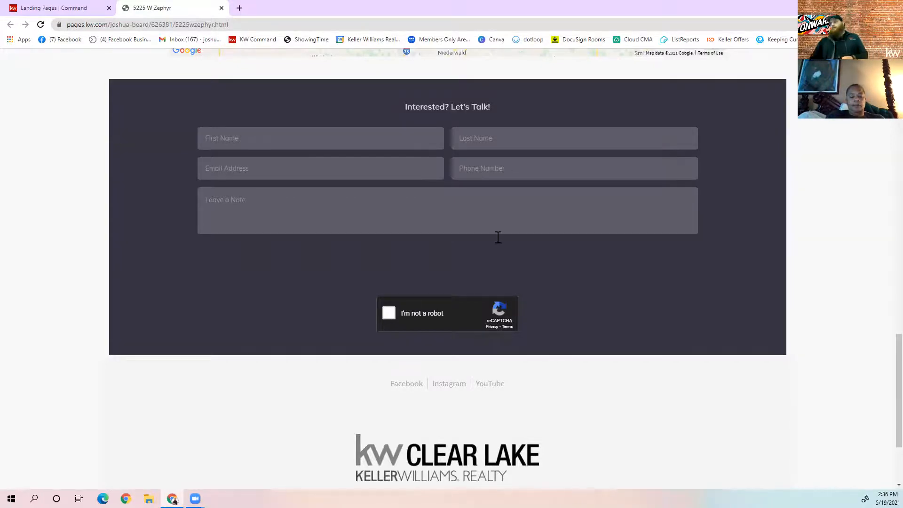
{"action": "scroll", "coordinate": [614, 342], "scroll_direction": "up", "scroll_amount": 20}
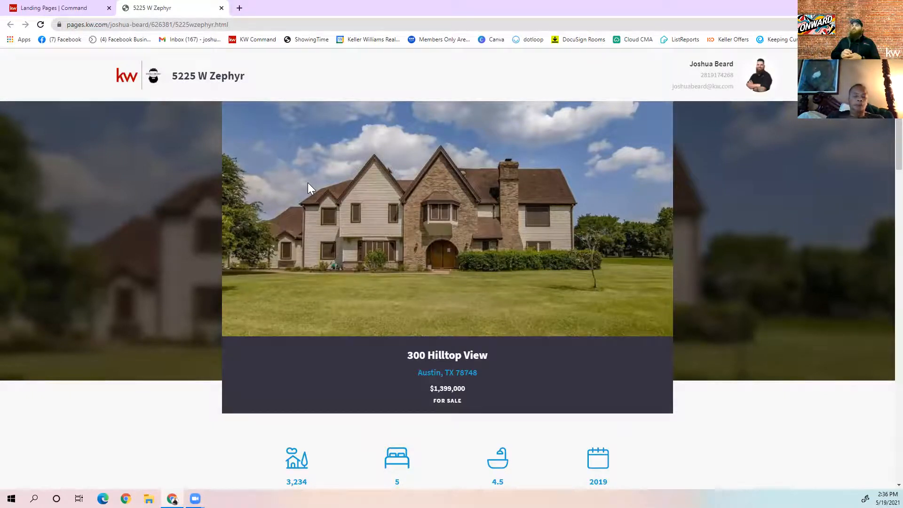
{"action": "left_click", "coordinate": [222, 8]}
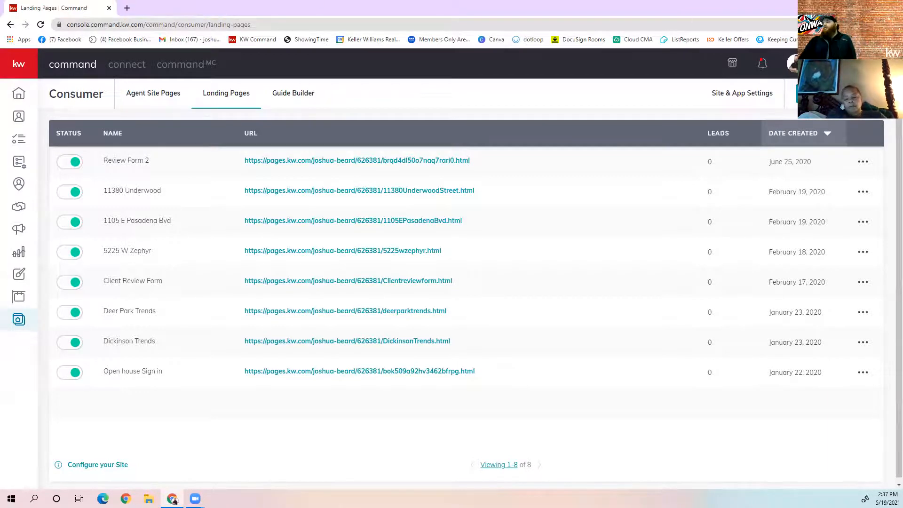
Create a new page as a landing page, opening 'new landing page temp' in the editor
{"action": "left_click", "coordinate": [840, 93]}
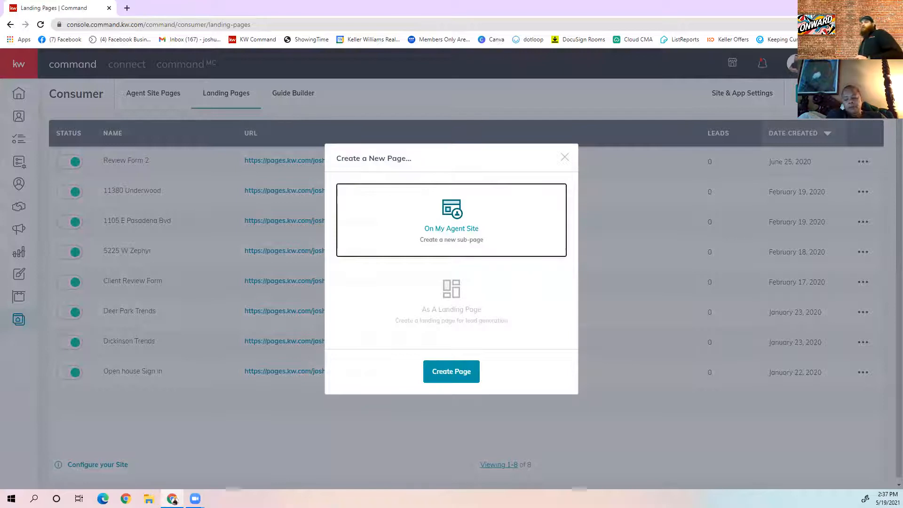
{"action": "left_click", "coordinate": [471, 313]}
{"action": "left_click", "coordinate": [446, 374]}
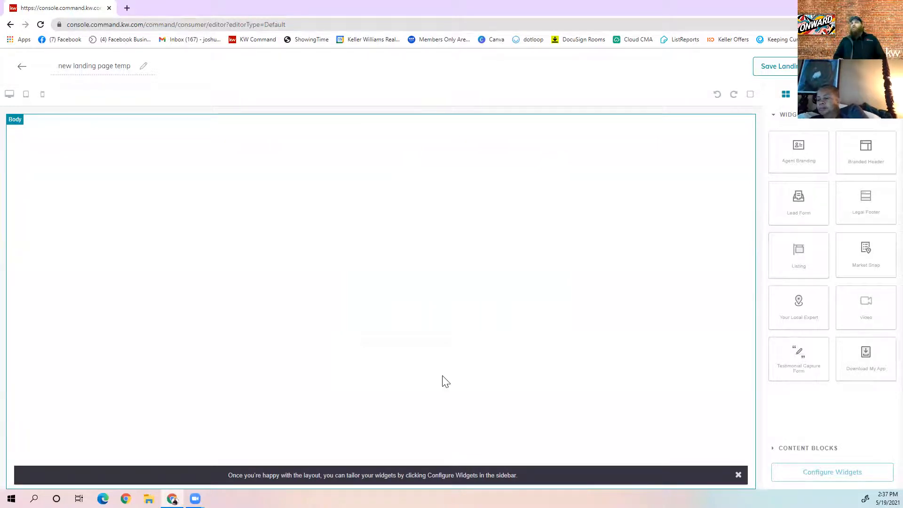
{"action": "left_click_drag", "start_coordinate": [819, 155], "coordinate": [605, 139]}
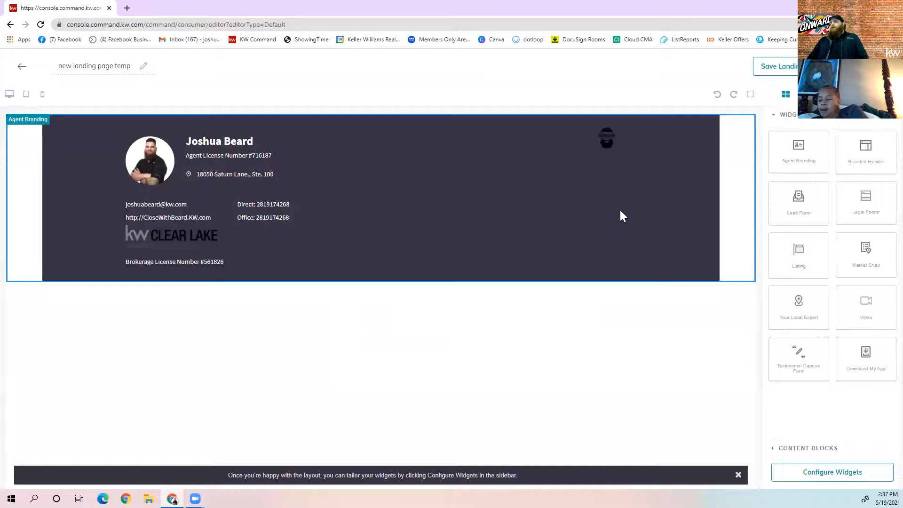
{"action": "left_click", "coordinate": [750, 289]}
{"action": "left_click_drag", "start_coordinate": [868, 134], "coordinate": [686, 154]}
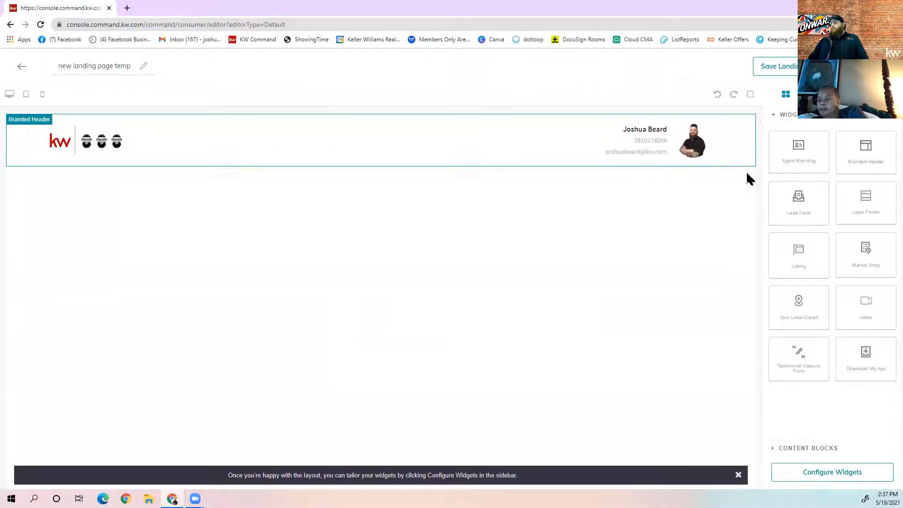
{"action": "left_click", "coordinate": [739, 126]}
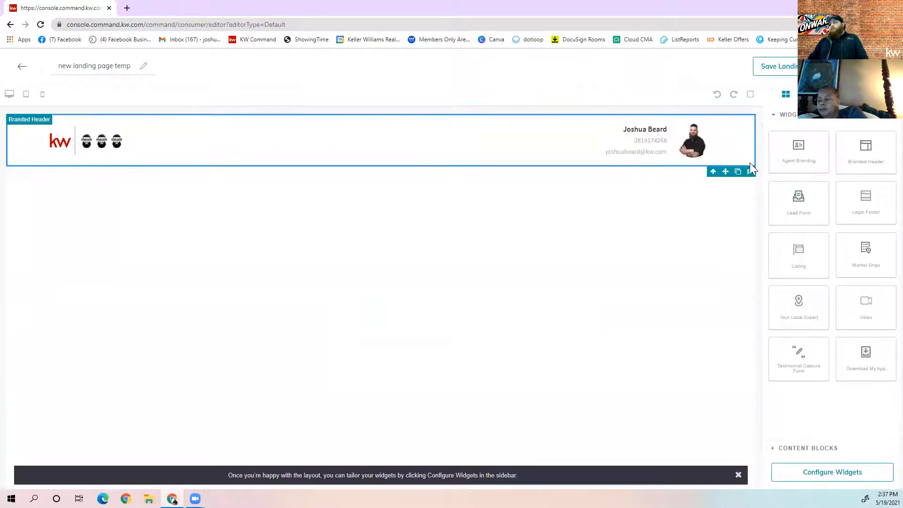
{"action": "left_click", "coordinate": [750, 171]}
{"action": "left_click_drag", "start_coordinate": [797, 207], "coordinate": [686, 158]}
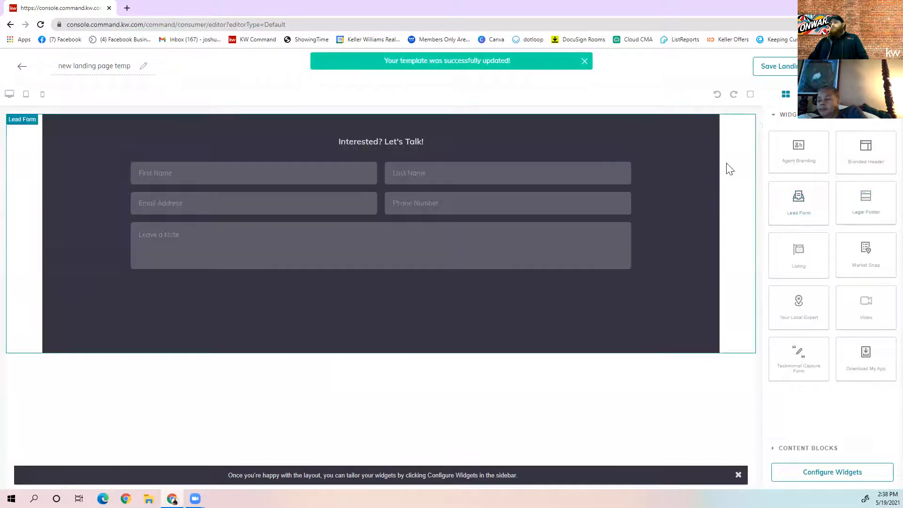
{"action": "left_click", "coordinate": [730, 170]}
{"action": "left_click", "coordinate": [748, 364]}
{"action": "left_click_drag", "start_coordinate": [878, 190], "coordinate": [632, 194]}
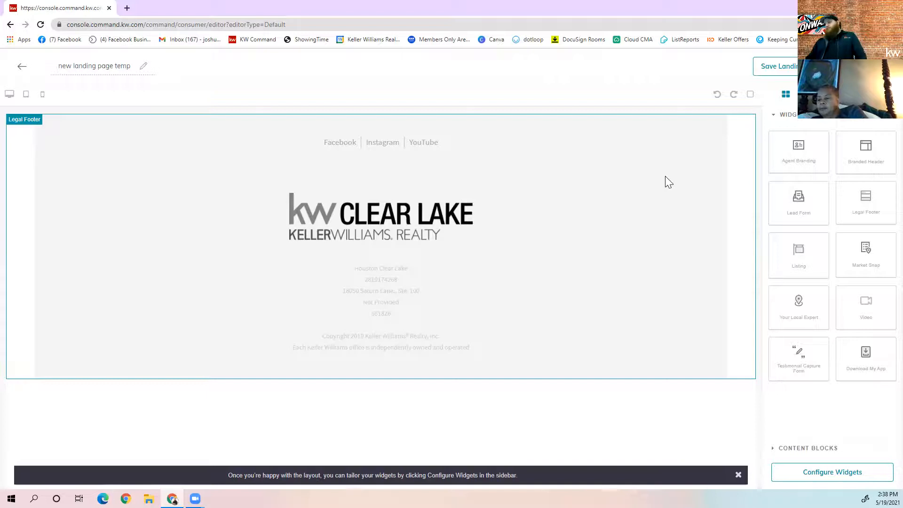
{"action": "left_click", "coordinate": [746, 384]}
{"action": "left_click_drag", "start_coordinate": [809, 244], "coordinate": [677, 220]}
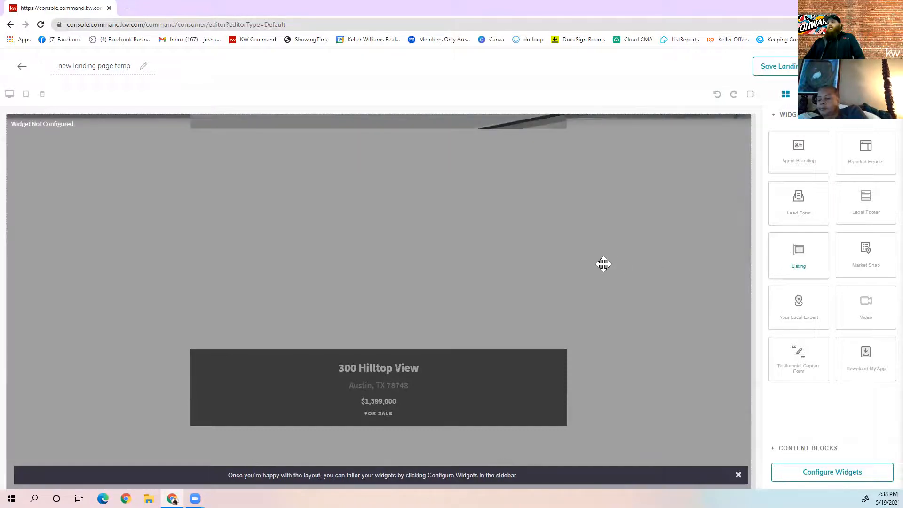
{"action": "scroll", "coordinate": [605, 265], "scroll_direction": "down", "scroll_amount": 12}
{"action": "scroll", "coordinate": [609, 266], "scroll_direction": "down", "scroll_amount": 5}
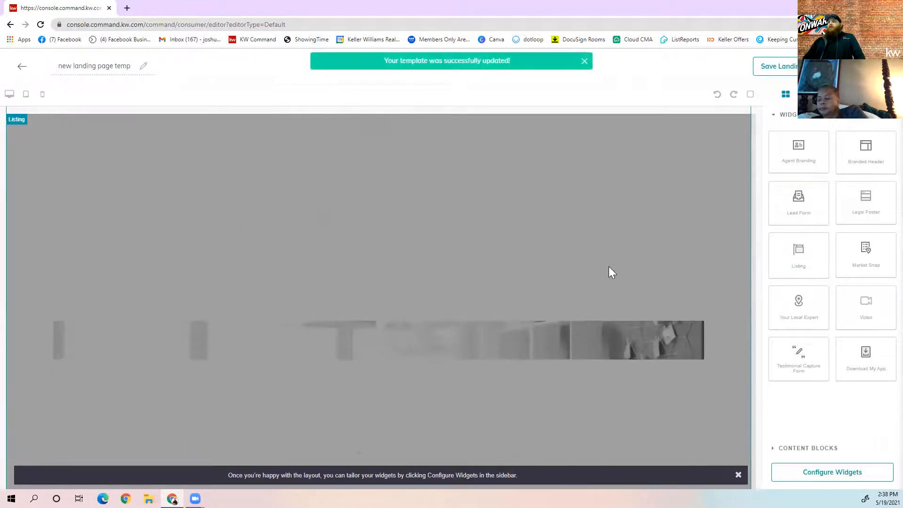
{"action": "scroll", "coordinate": [614, 274], "scroll_direction": "down", "scroll_amount": 5}
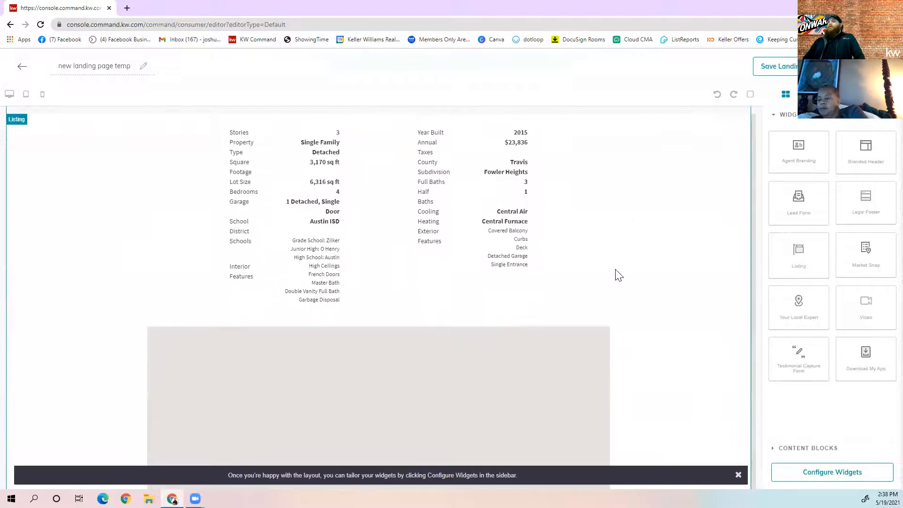
{"action": "scroll", "coordinate": [619, 276], "scroll_direction": "up", "scroll_amount": 20}
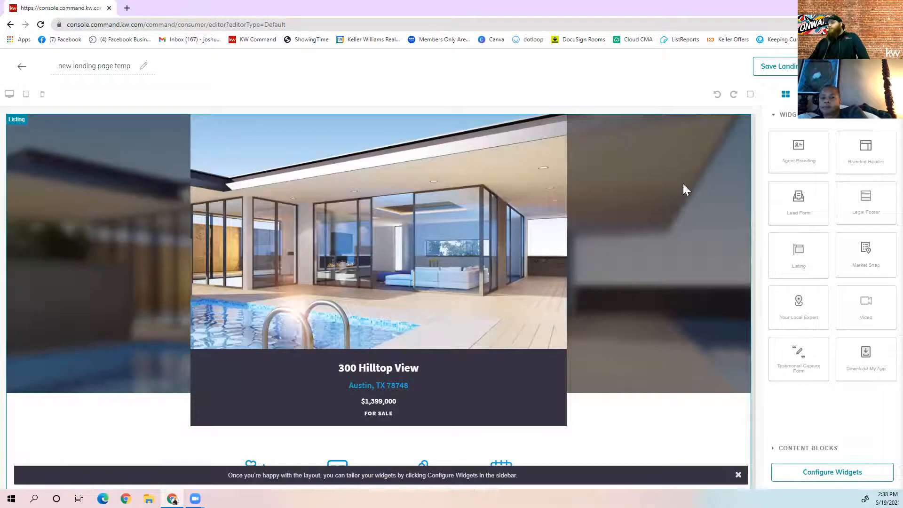
{"action": "scroll", "coordinate": [711, 411], "scroll_direction": "down", "scroll_amount": 1}
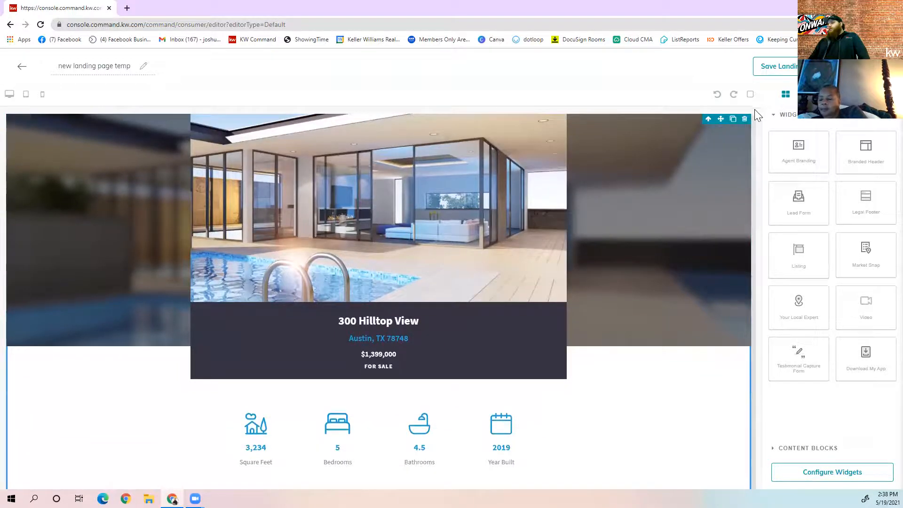
{"action": "left_click", "coordinate": [744, 119]}
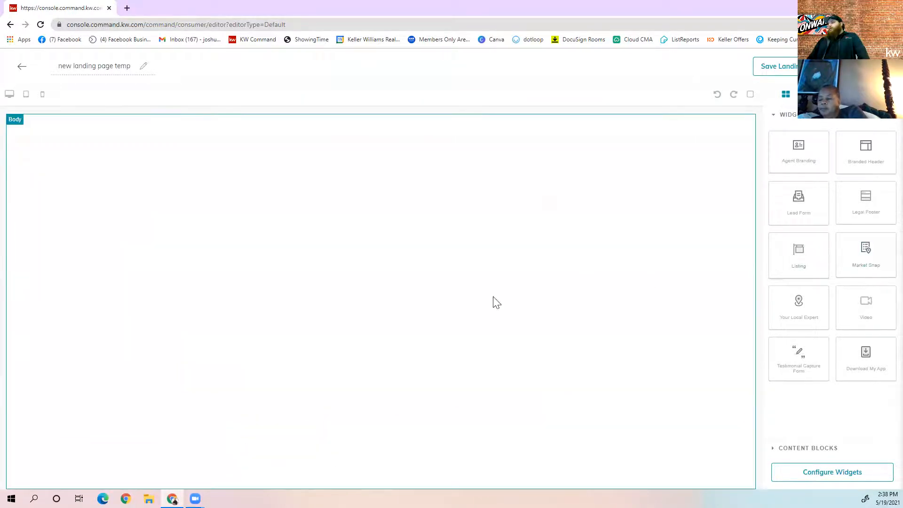
Add Market Snap, Your Local Expert and Video sections to the landing page
{"action": "left_click_drag", "start_coordinate": [874, 245], "coordinate": [606, 166]}
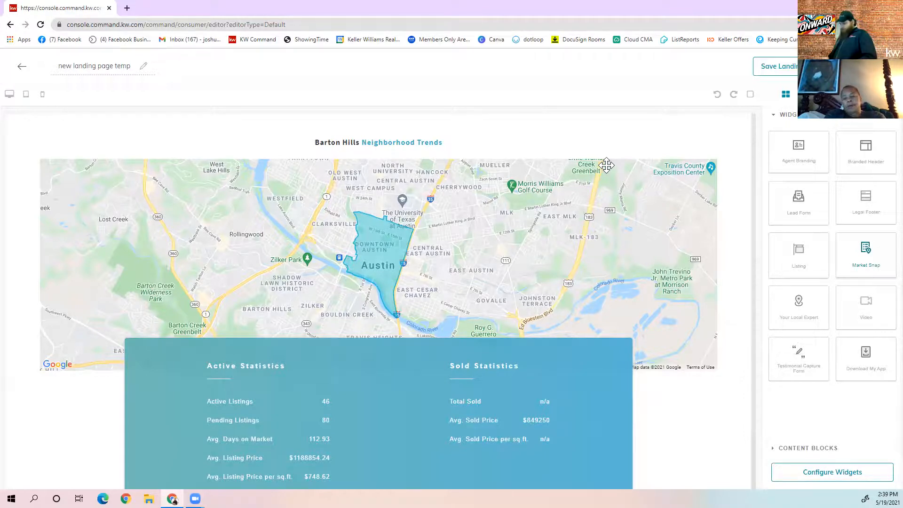
{"action": "left_click_drag", "start_coordinate": [807, 318], "coordinate": [631, 143]}
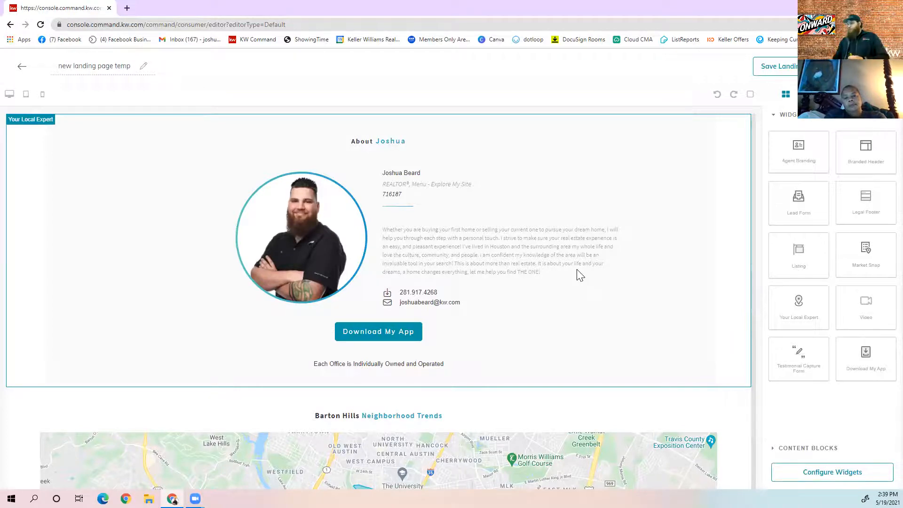
{"action": "left_click_drag", "start_coordinate": [867, 311], "coordinate": [607, 121]}
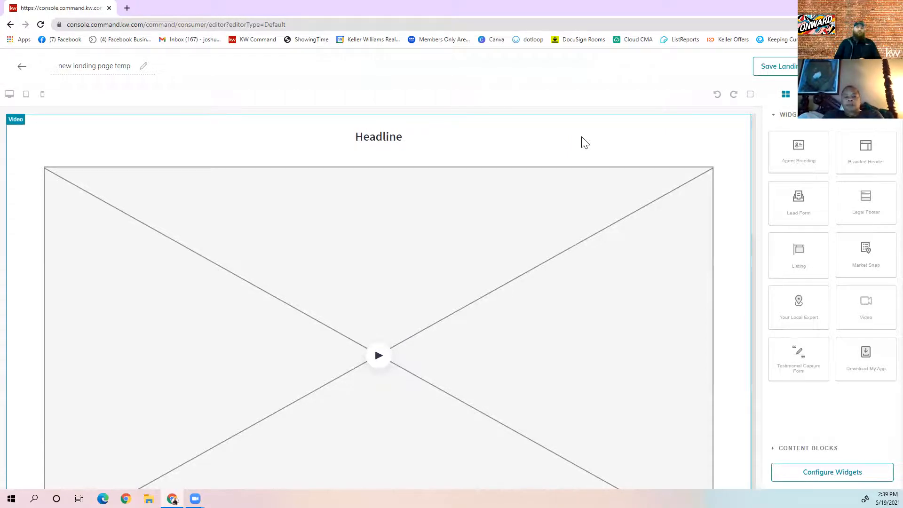
Add a Testimonial Capture Form with a Download the KW App section above it
{"action": "left_click_drag", "start_coordinate": [799, 352], "coordinate": [518, 207]}
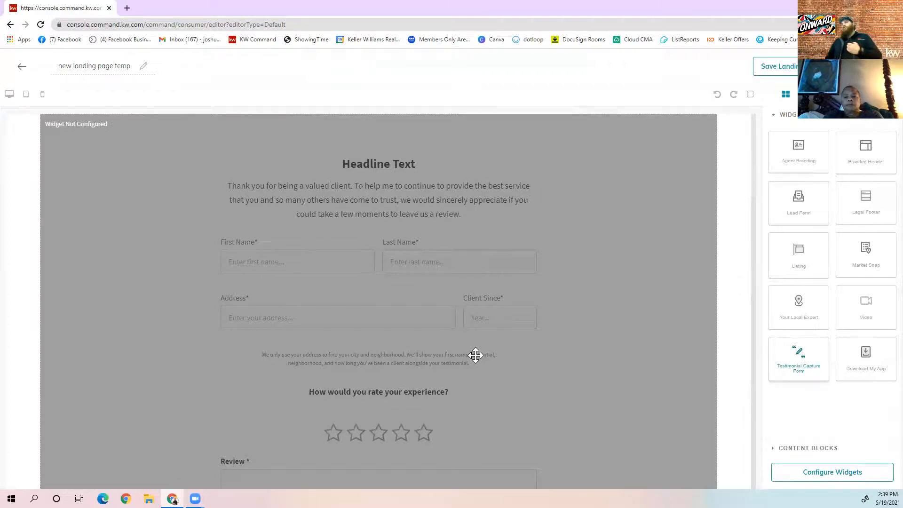
{"action": "left_click_drag", "start_coordinate": [874, 349], "coordinate": [529, 104]}
{"action": "left_click_drag", "start_coordinate": [850, 372], "coordinate": [587, 128]}
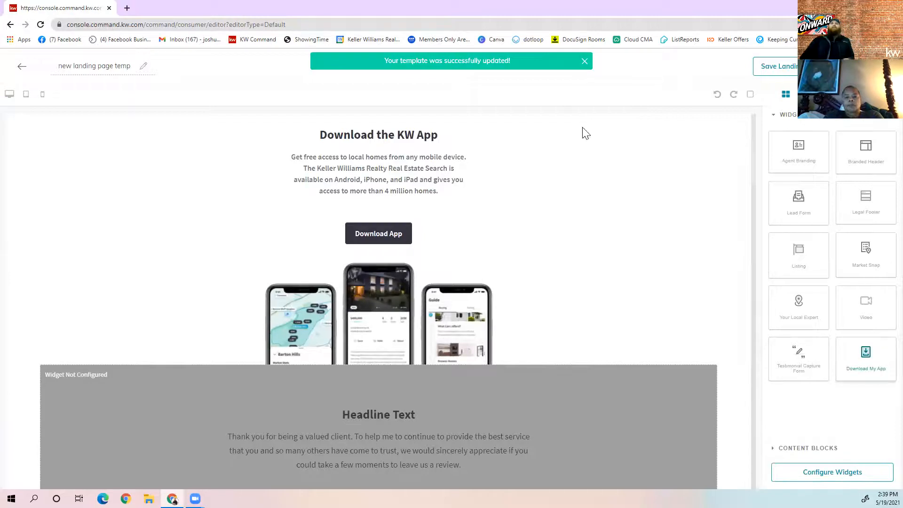
Return to the Landing Pages list, open Review Form 2's Change URL, and cancel it
{"action": "left_click", "coordinate": [21, 66]}
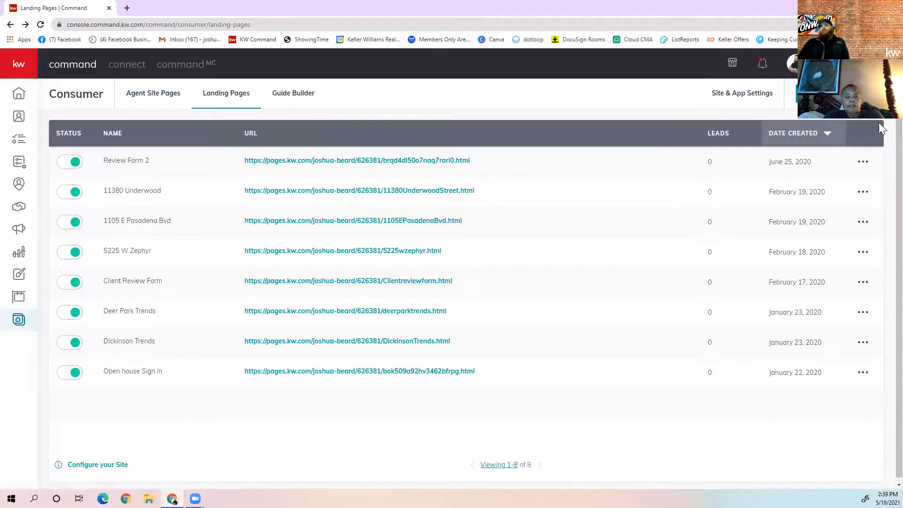
{"action": "left_click", "coordinate": [861, 163]}
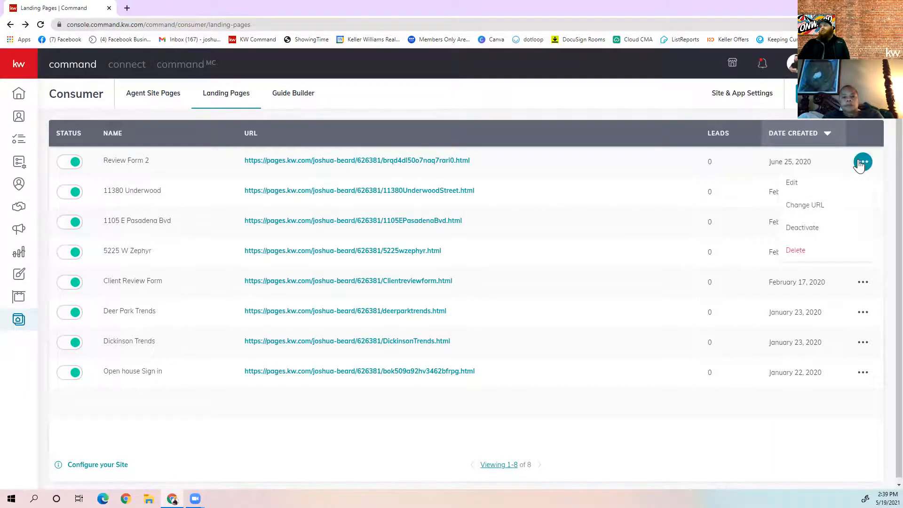
{"action": "left_click", "coordinate": [803, 205]}
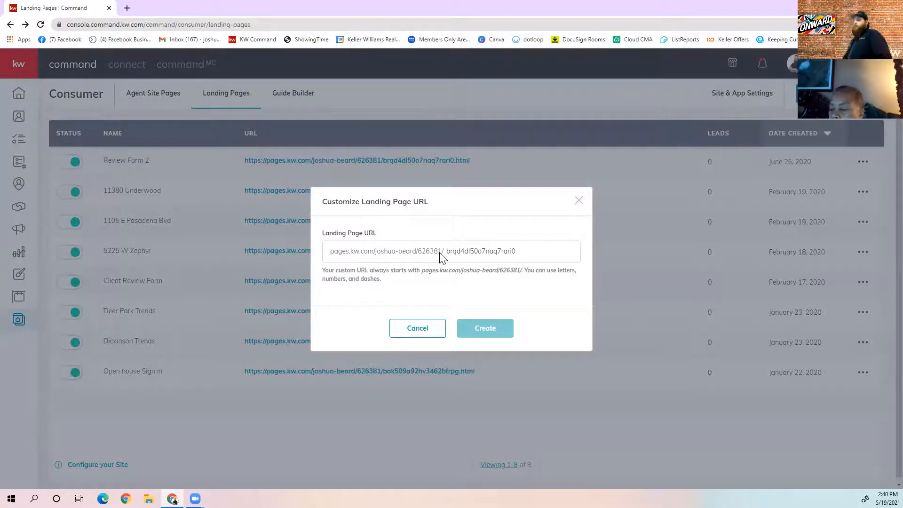
{"action": "left_click", "coordinate": [425, 332]}
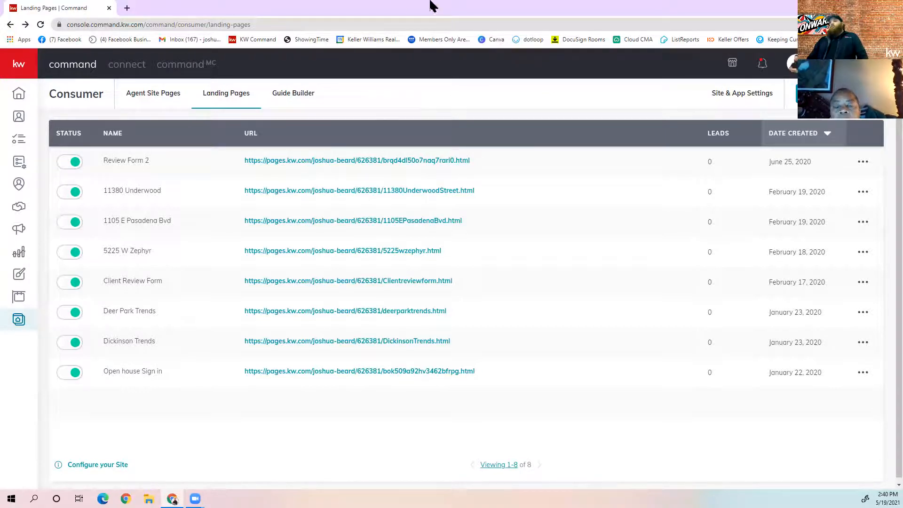
Create another blank landing page and place a Listing section on it
{"action": "left_click", "coordinate": [840, 94]}
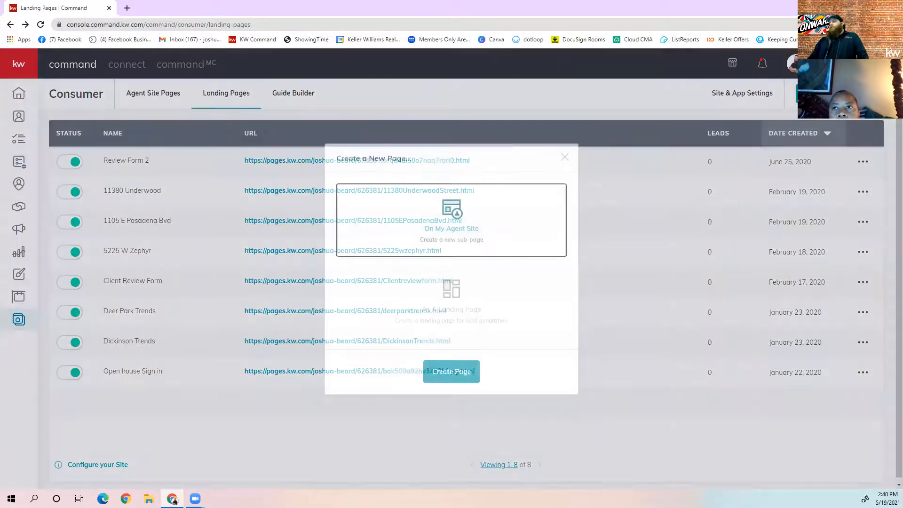
{"action": "left_click", "coordinate": [477, 312]}
{"action": "left_click", "coordinate": [464, 378]}
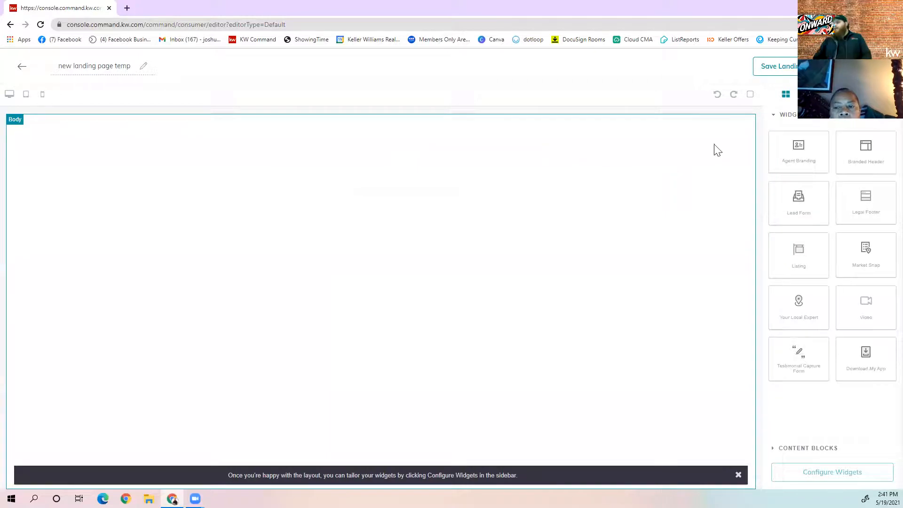
{"action": "left_click_drag", "start_coordinate": [799, 271], "coordinate": [518, 212]}
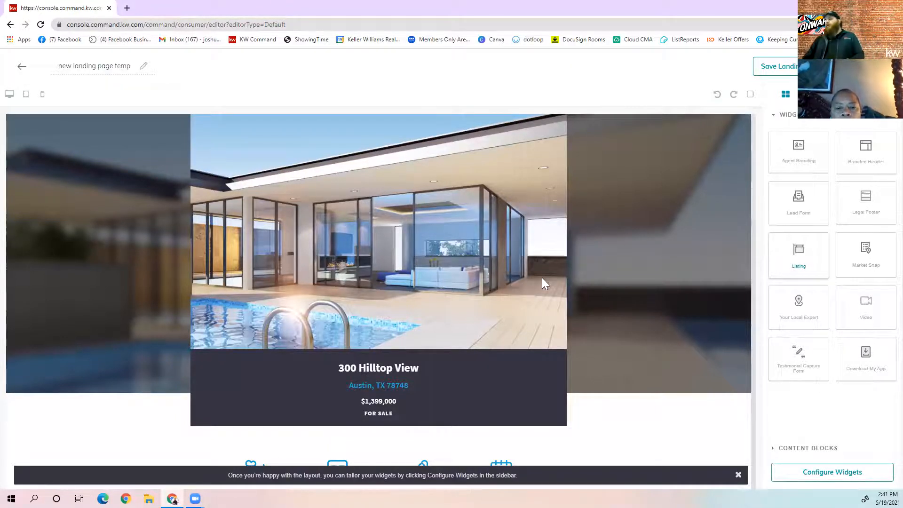
{"action": "left_click", "coordinate": [832, 472]}
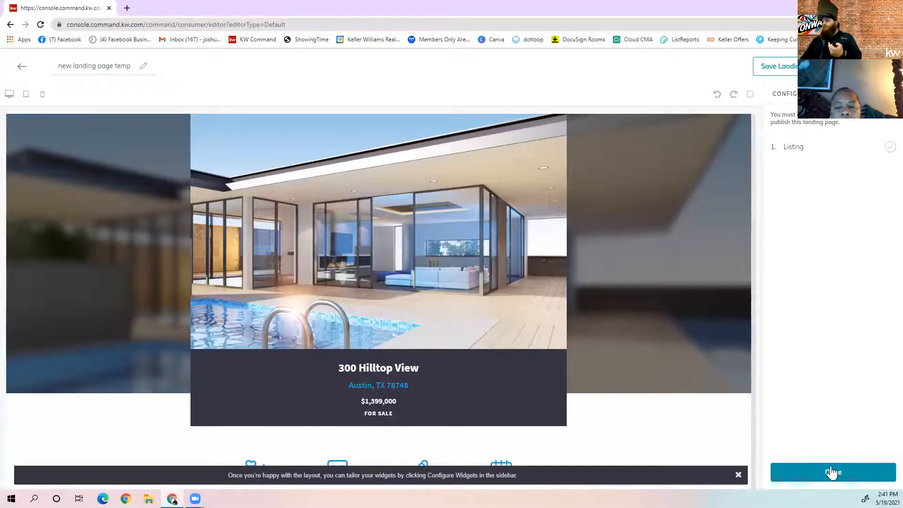
{"action": "left_click", "coordinate": [853, 155]}
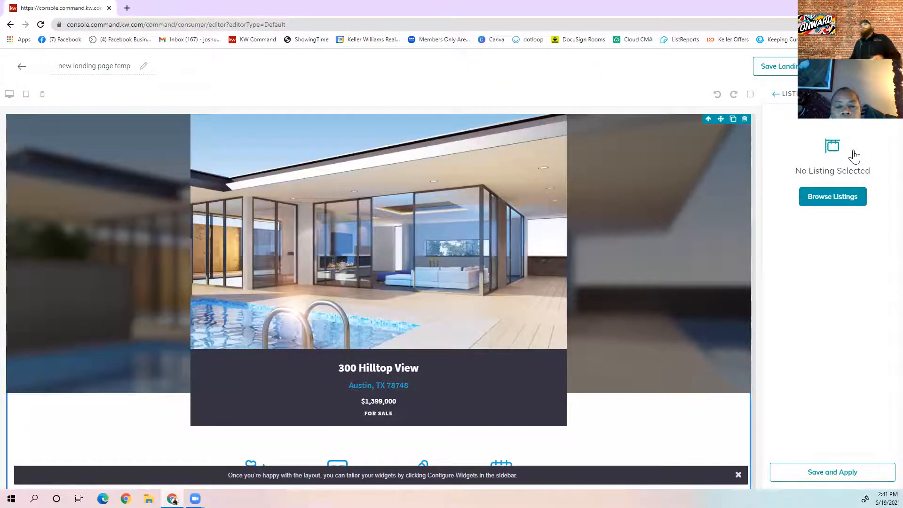
{"action": "left_click", "coordinate": [847, 200]}
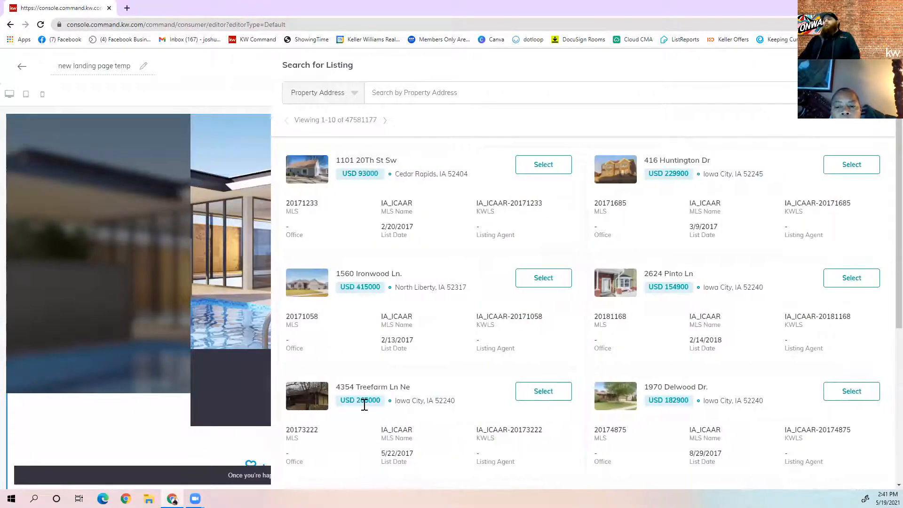
{"action": "scroll", "coordinate": [517, 306], "scroll_direction": "down", "scroll_amount": 5}
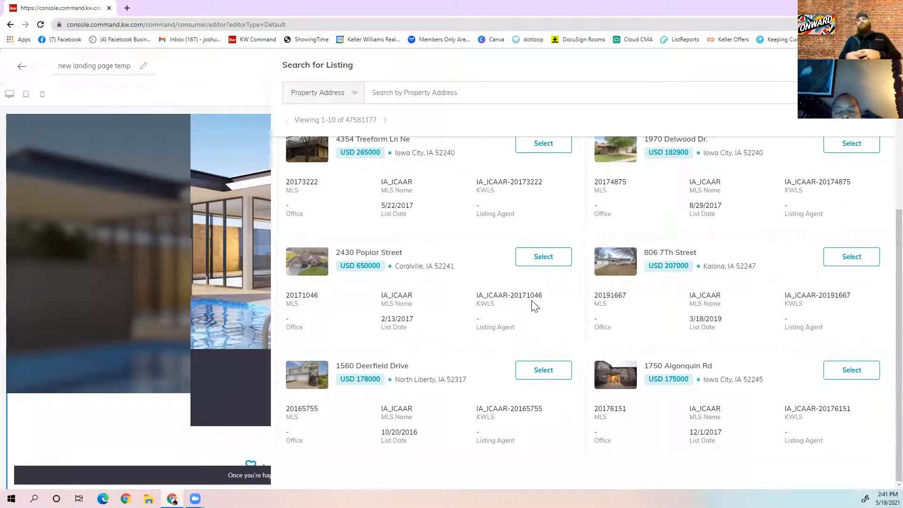
{"action": "scroll", "coordinate": [517, 247], "scroll_direction": "up", "scroll_amount": 5}
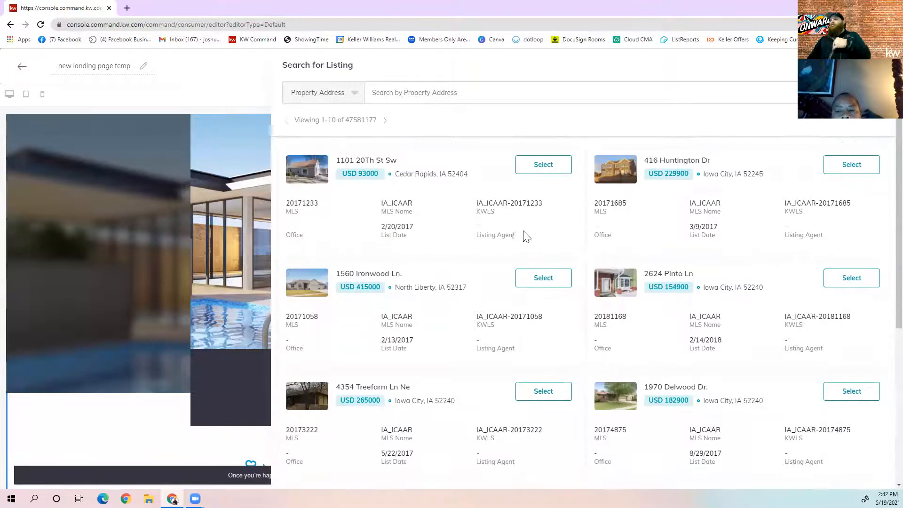
{"action": "left_click", "coordinate": [544, 165]}
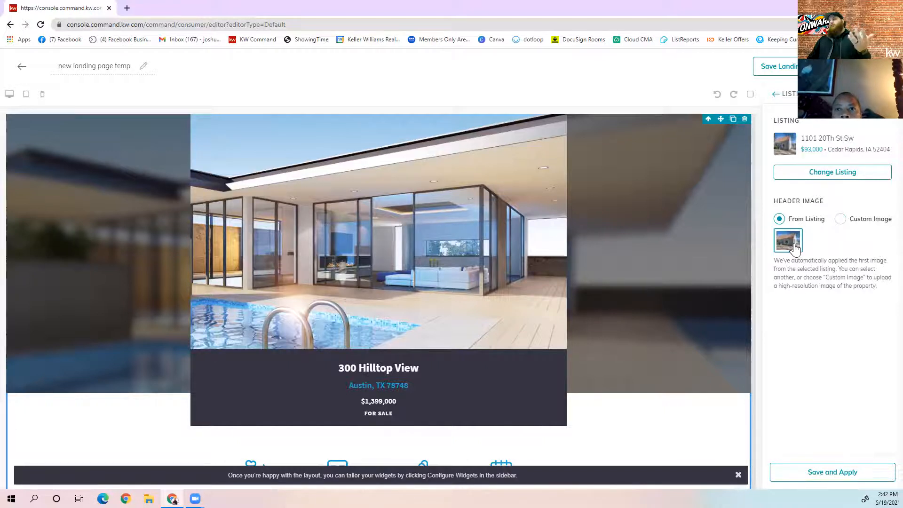
{"action": "left_click", "coordinate": [836, 473]}
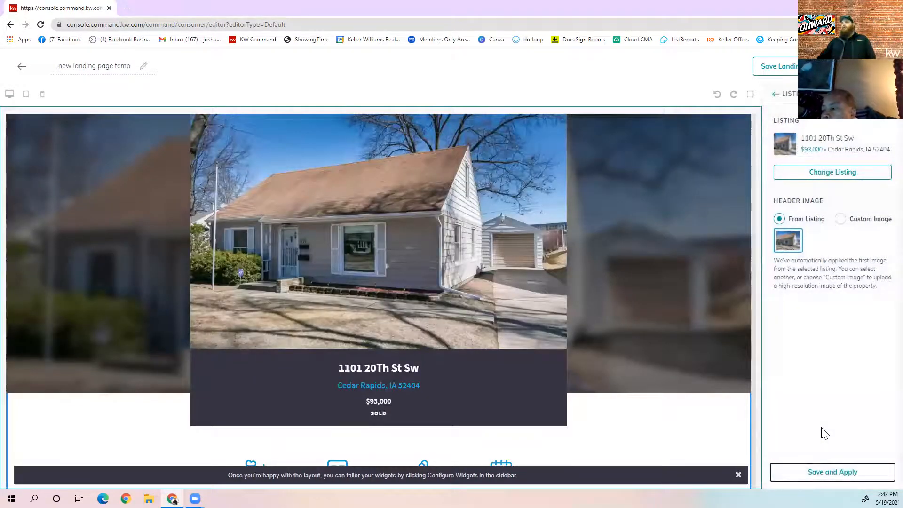
{"action": "scroll", "coordinate": [381, 386], "scroll_direction": "down", "scroll_amount": 7}
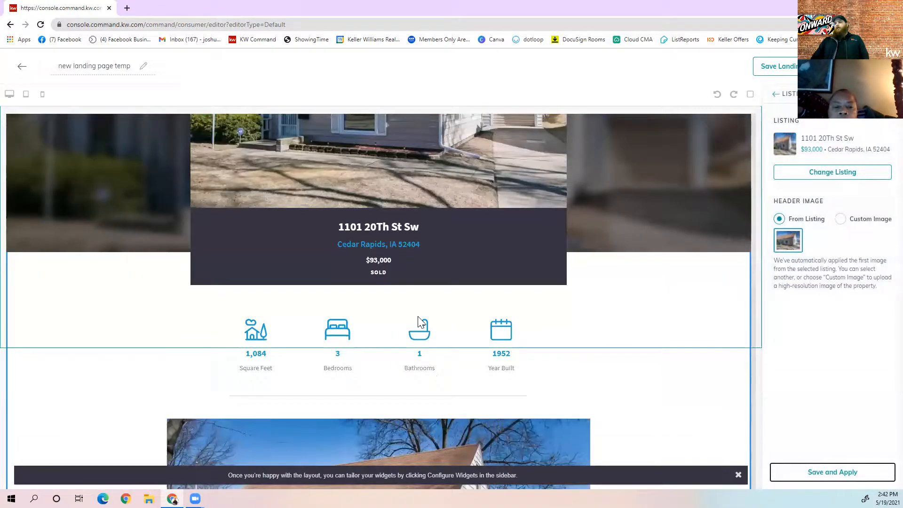
{"action": "scroll", "coordinate": [491, 336], "scroll_direction": "down", "scroll_amount": 8}
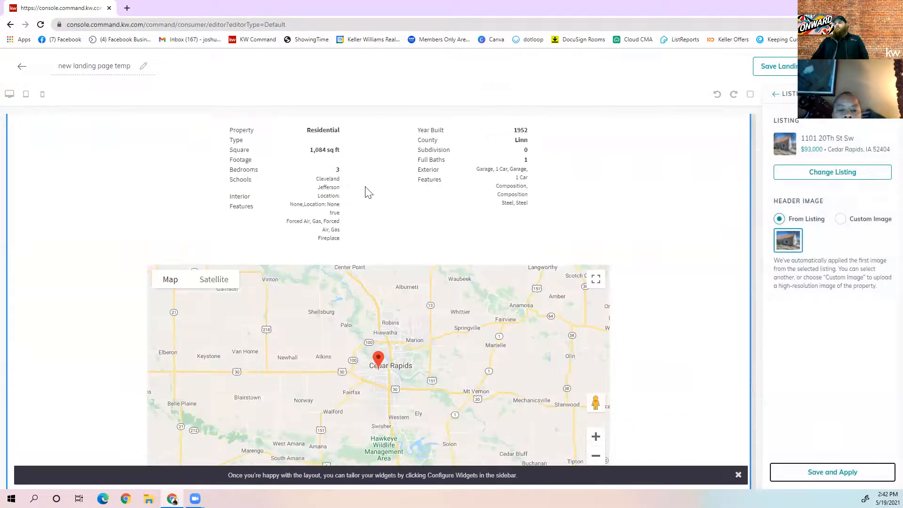
{"action": "scroll", "coordinate": [381, 367], "scroll_direction": "down", "scroll_amount": 1}
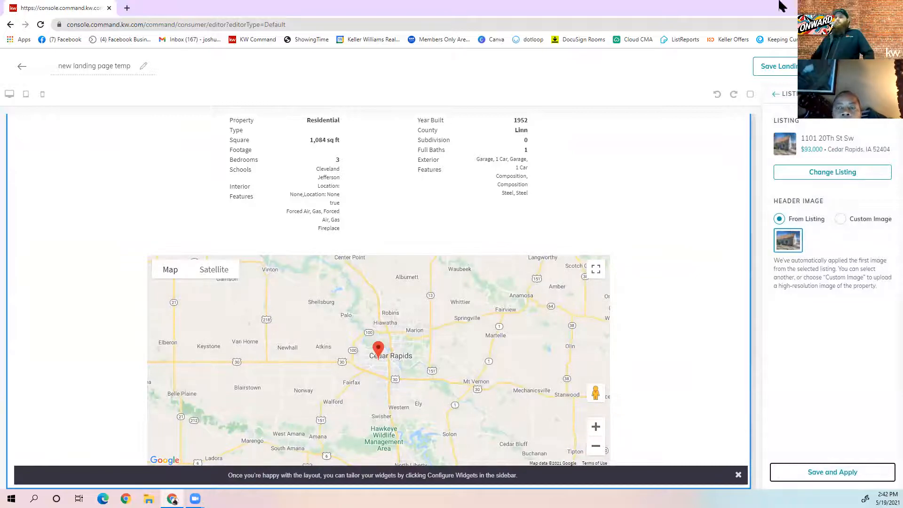
{"action": "left_click", "coordinate": [19, 69]}
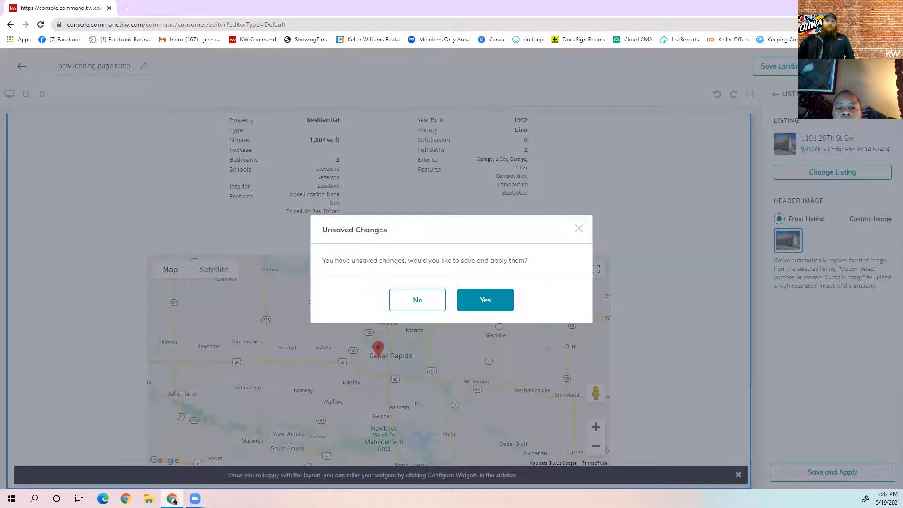
Decline saving the landing page edits, then switch to the Guide Builder page
{"action": "left_click", "coordinate": [420, 302]}
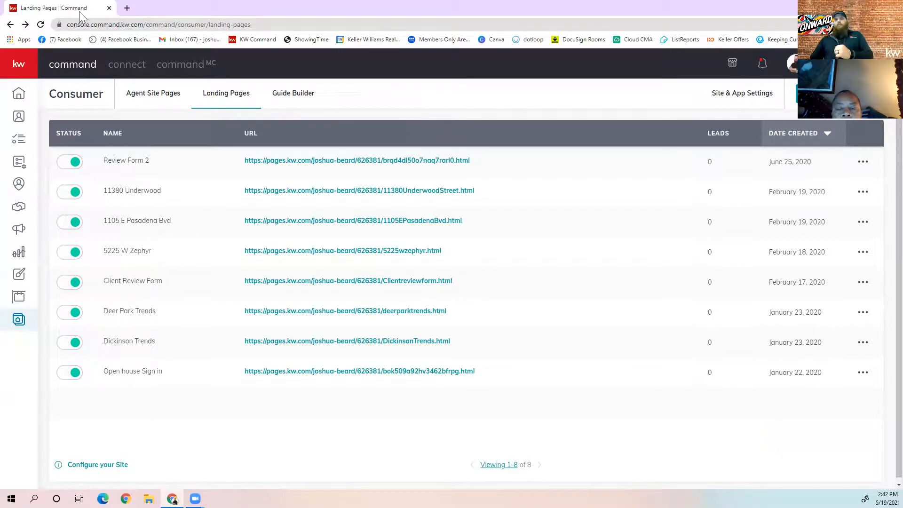
{"action": "left_click", "coordinate": [296, 104]}
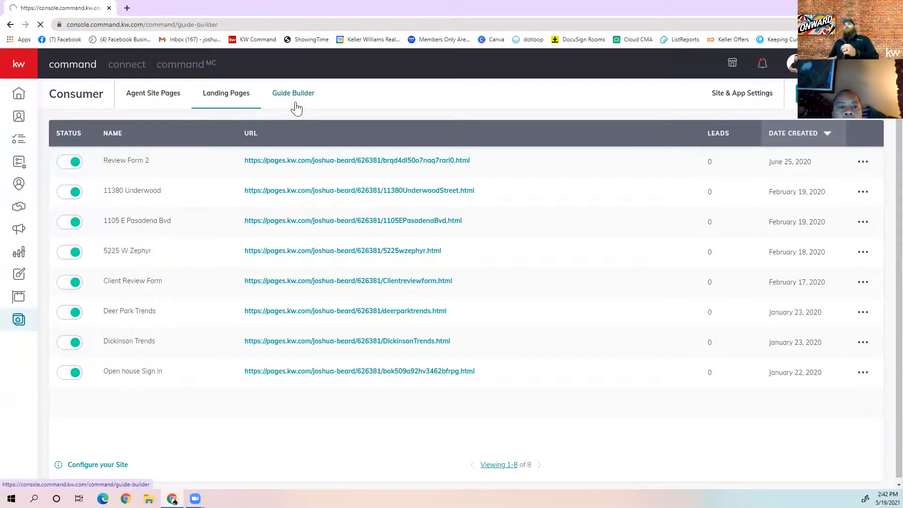
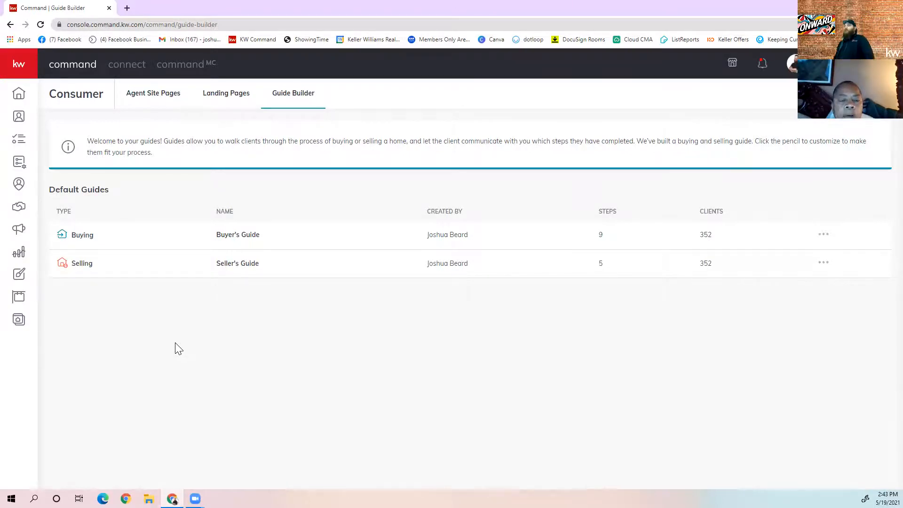
Open the Buyer's Guide in edit mode from its row options menu
{"action": "left_click", "coordinate": [824, 237]}
{"action": "left_click", "coordinate": [803, 261]}
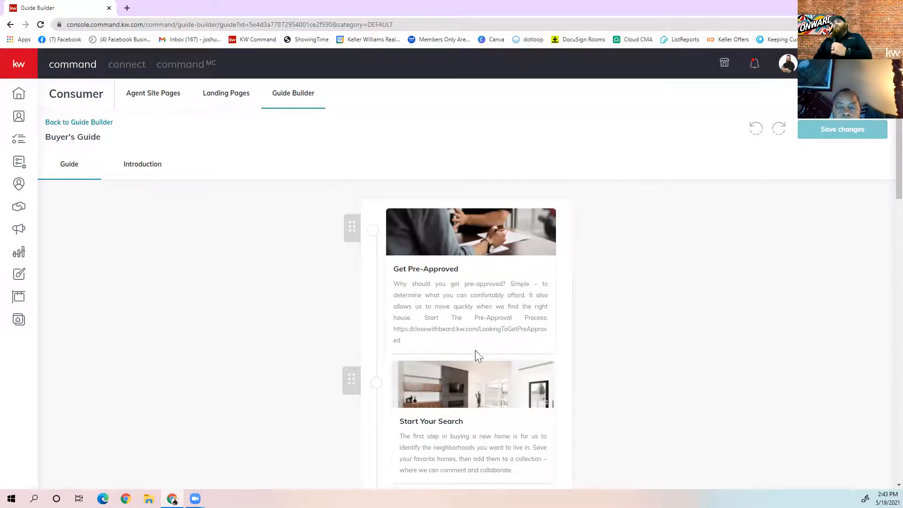
{"action": "scroll", "coordinate": [482, 332], "scroll_direction": "down", "scroll_amount": 5}
{"action": "scroll", "coordinate": [470, 341], "scroll_direction": "down", "scroll_amount": 12}
{"action": "scroll", "coordinate": [470, 348], "scroll_direction": "up", "scroll_amount": 7}
{"action": "scroll", "coordinate": [433, 339], "scroll_direction": "down", "scroll_amount": 11}
{"action": "scroll", "coordinate": [435, 336], "scroll_direction": "up", "scroll_amount": 20}
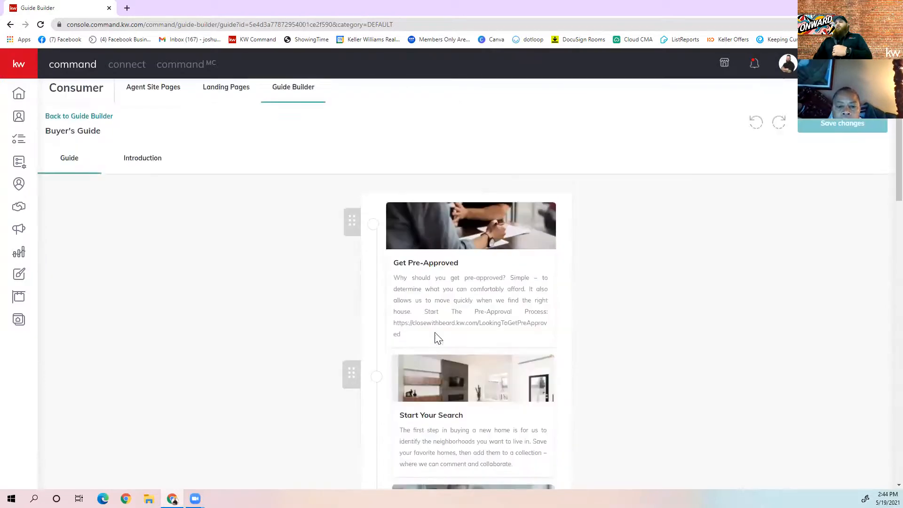
{"action": "scroll", "coordinate": [447, 316], "scroll_direction": "down", "scroll_amount": 20}
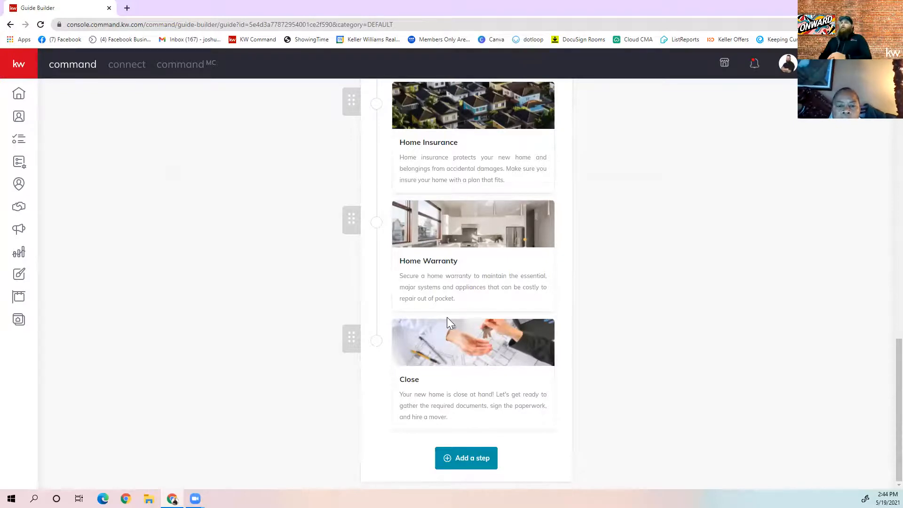
{"action": "scroll", "coordinate": [452, 325], "scroll_direction": "up", "scroll_amount": 20}
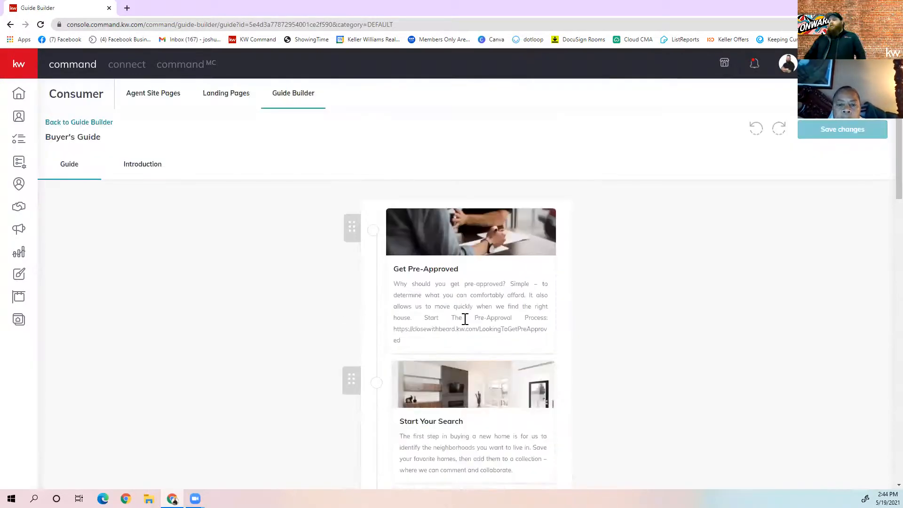
{"action": "left_click", "coordinate": [465, 319]}
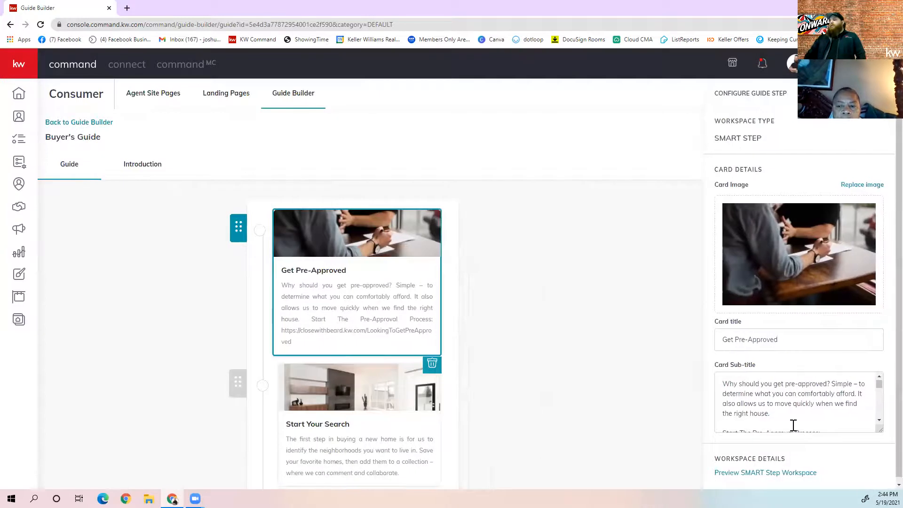
{"action": "scroll", "coordinate": [794, 425], "scroll_direction": "down", "scroll_amount": 5}
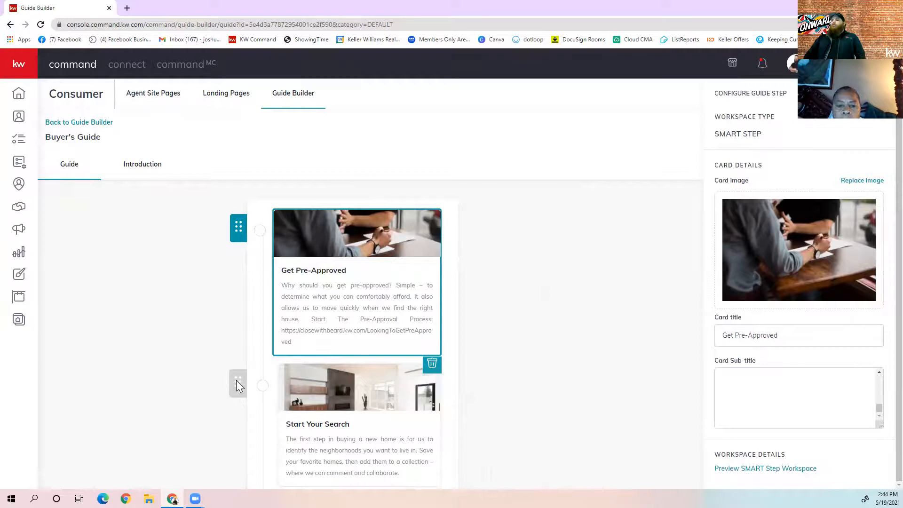
{"action": "left_click", "coordinate": [230, 300]}
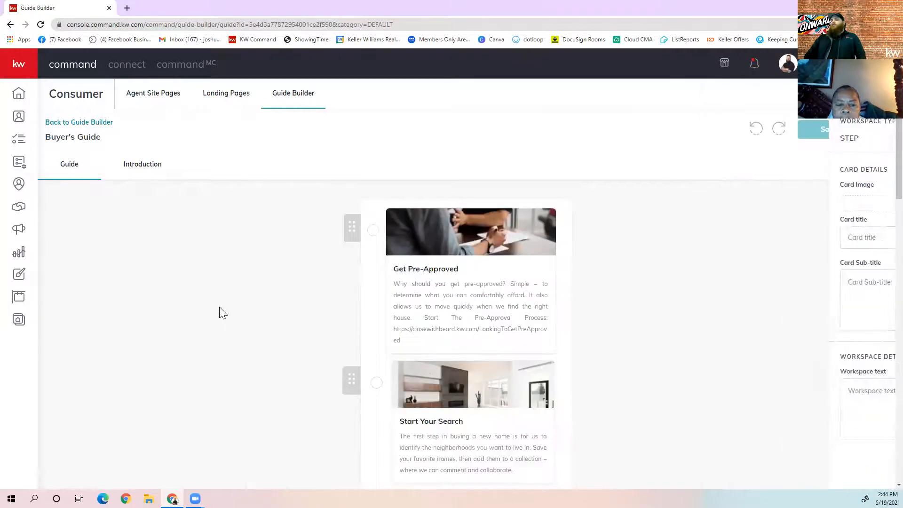
{"action": "left_click_drag", "start_coordinate": [341, 367], "coordinate": [354, 205]}
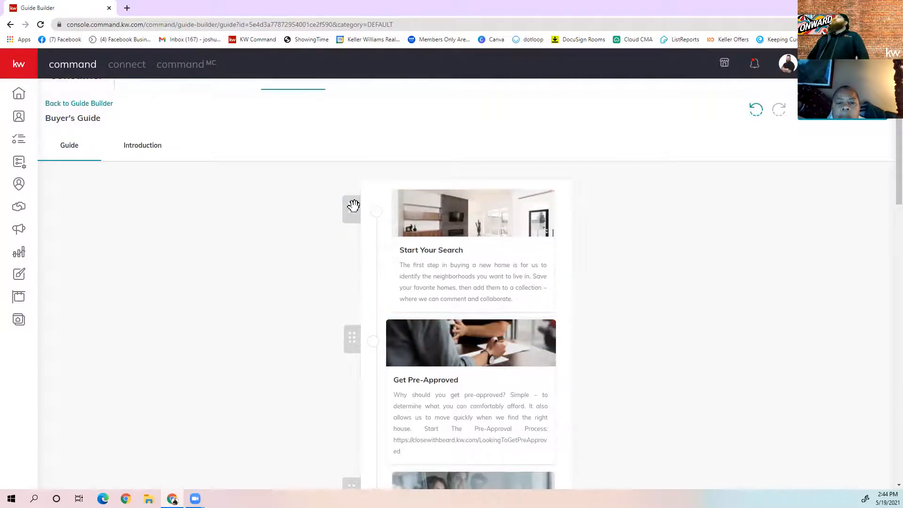
{"action": "left_click_drag", "start_coordinate": [354, 206], "coordinate": [356, 338]}
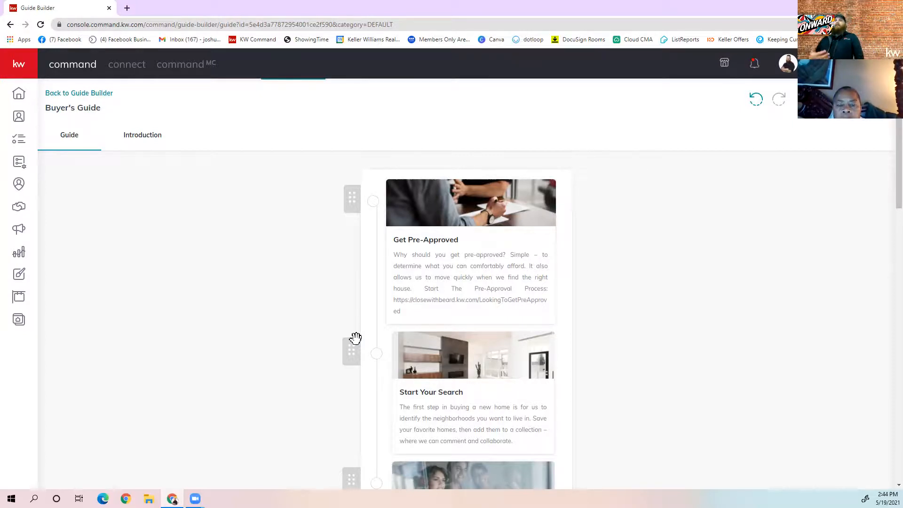
{"action": "scroll", "coordinate": [165, 141], "scroll_direction": "up", "scroll_amount": 2}
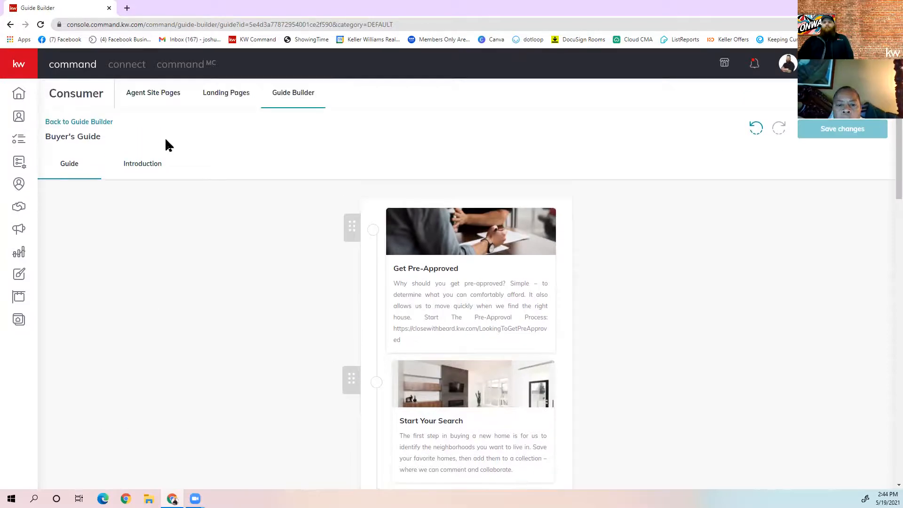
View the Buyer's Guide introduction, 'Your Timeline Guide', and its welcome message
{"action": "left_click", "coordinate": [148, 170]}
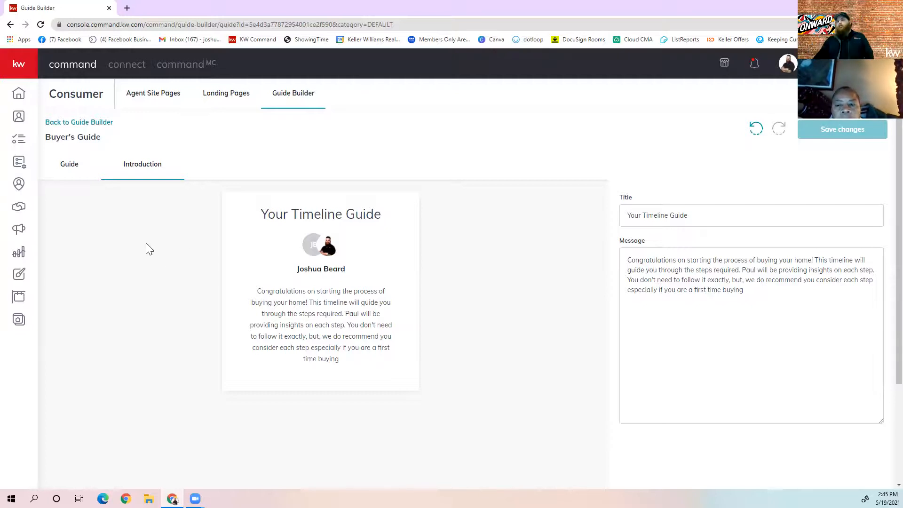
Go to Consumer site settings and show the agent site's URLs section
{"action": "left_click", "coordinate": [833, 96]}
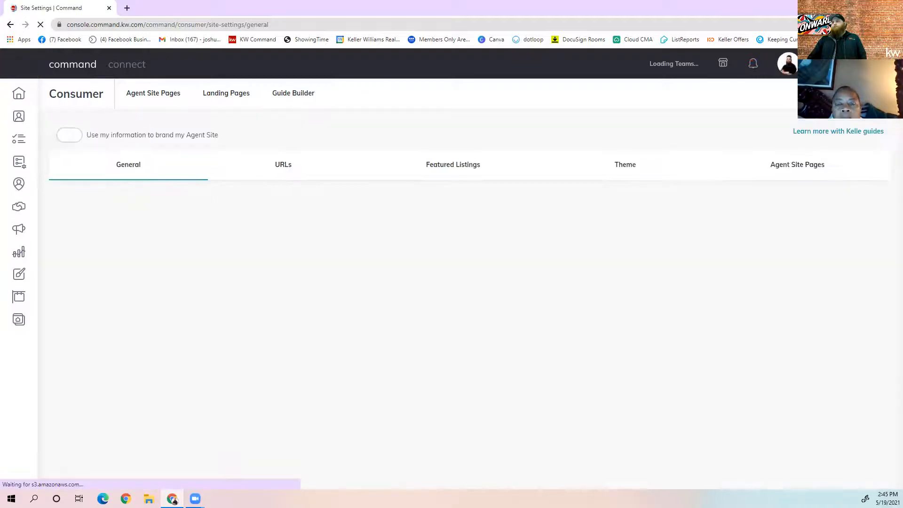
{"action": "left_click", "coordinate": [278, 169]}
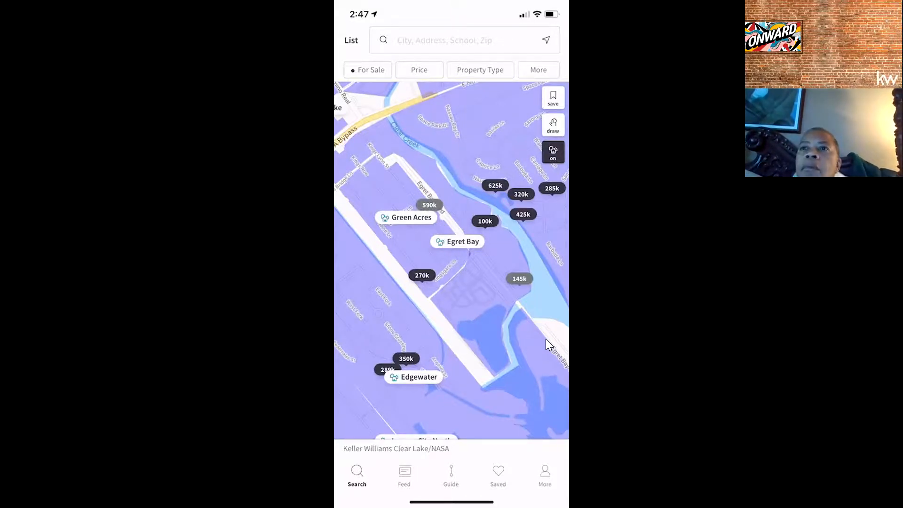
Zoom the search map out from Egret Bay to the wider Clear Lake and League City area
{"action": "scroll", "coordinate": [546, 338], "scroll_direction": "down", "scroll_amount": 5}
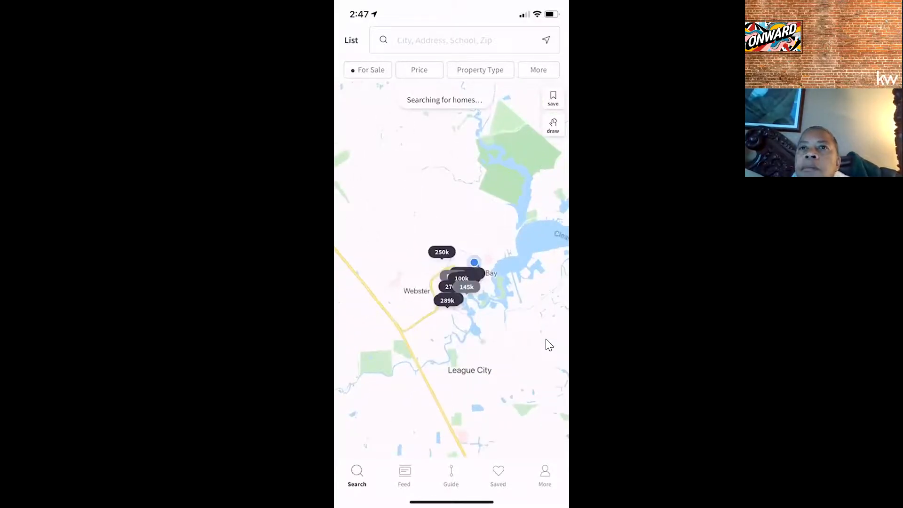
{"action": "scroll", "coordinate": [546, 339], "scroll_direction": "up", "scroll_amount": 2}
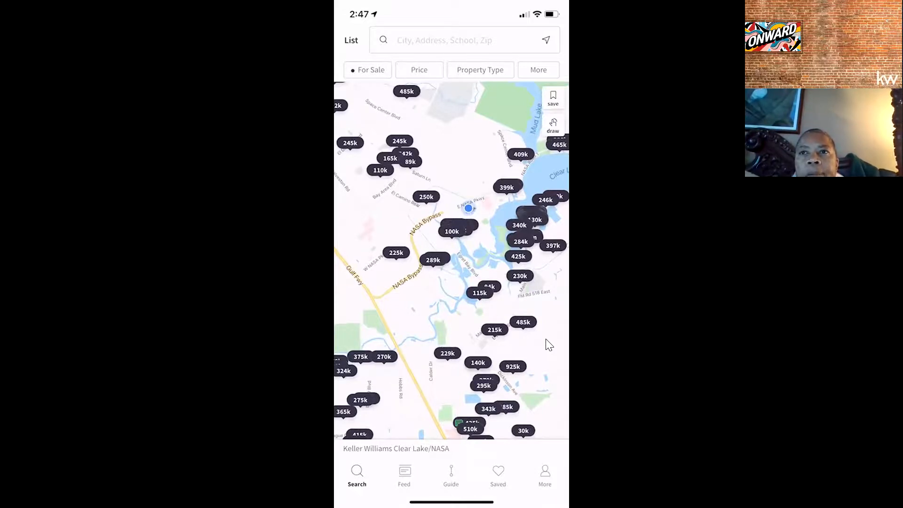
{"action": "scroll", "coordinate": [458, 245], "scroll_direction": "down", "scroll_amount": 3}
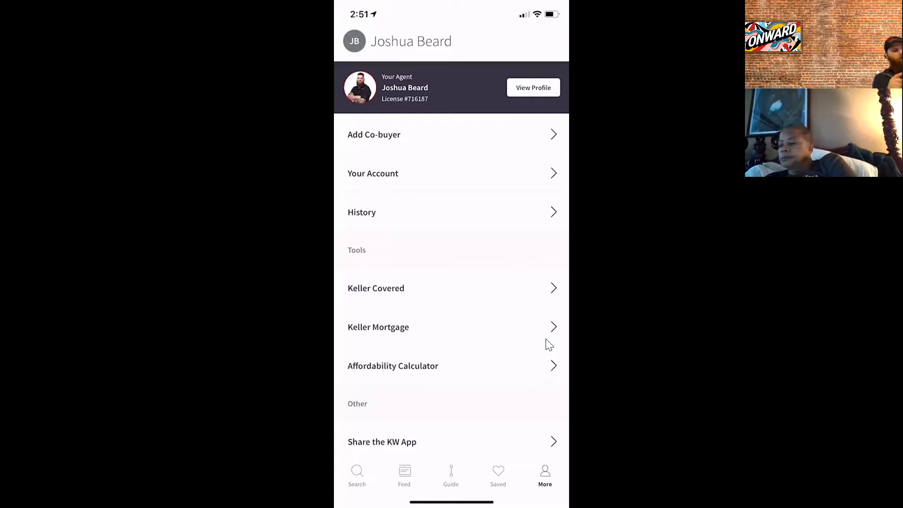
{"action": "scroll", "coordinate": [549, 344], "scroll_direction": "down", "scroll_amount": 5}
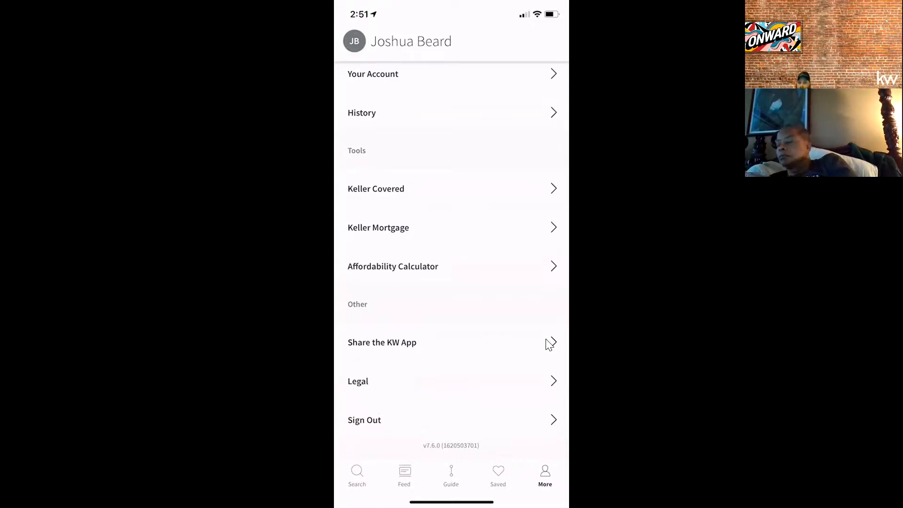
{"action": "scroll", "coordinate": [550, 345], "scroll_direction": "down", "scroll_amount": 2}
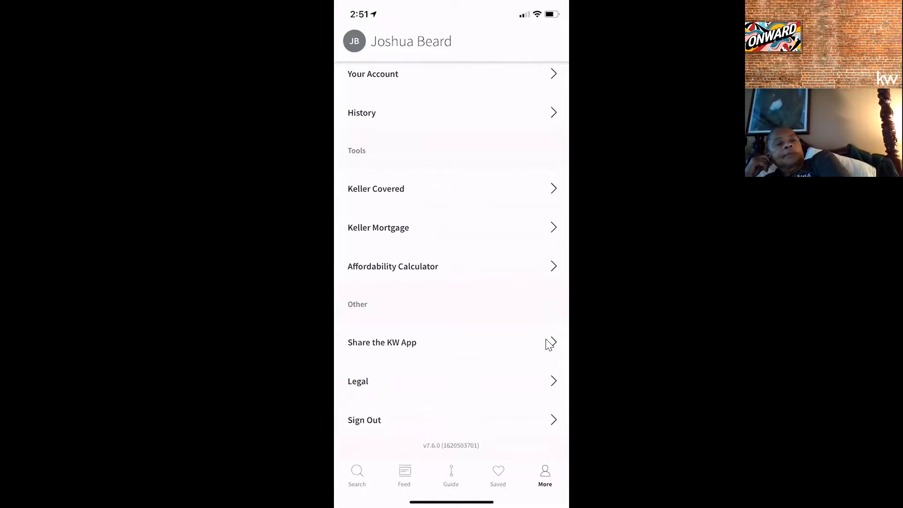
{"action": "left_click", "coordinate": [549, 344]}
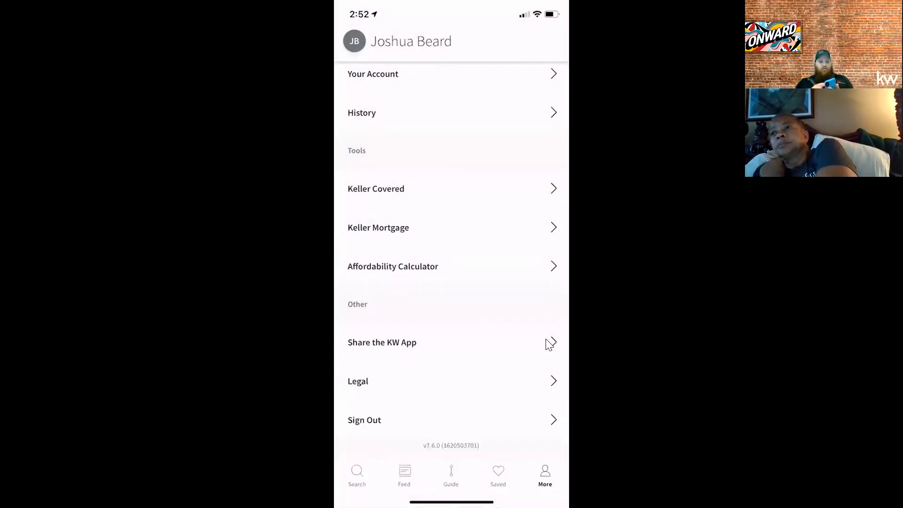
{"action": "scroll", "coordinate": [546, 340], "scroll_direction": "up", "scroll_amount": 3}
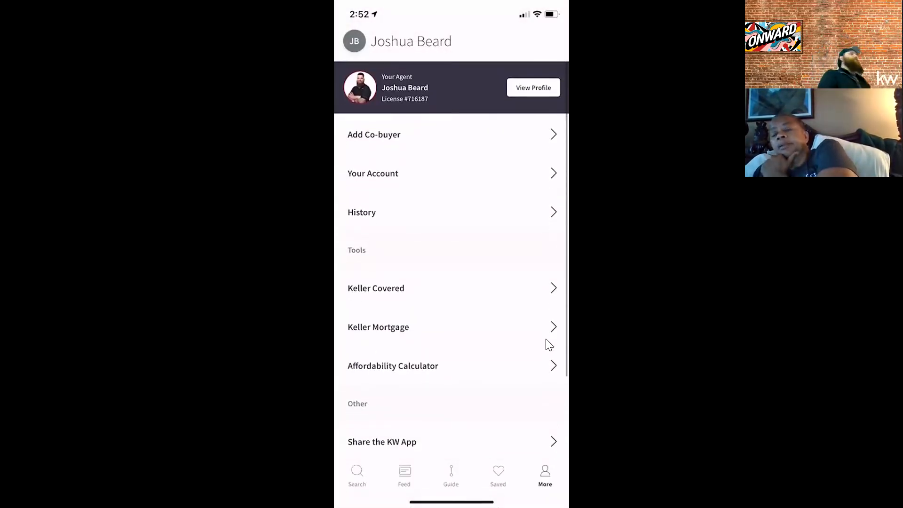
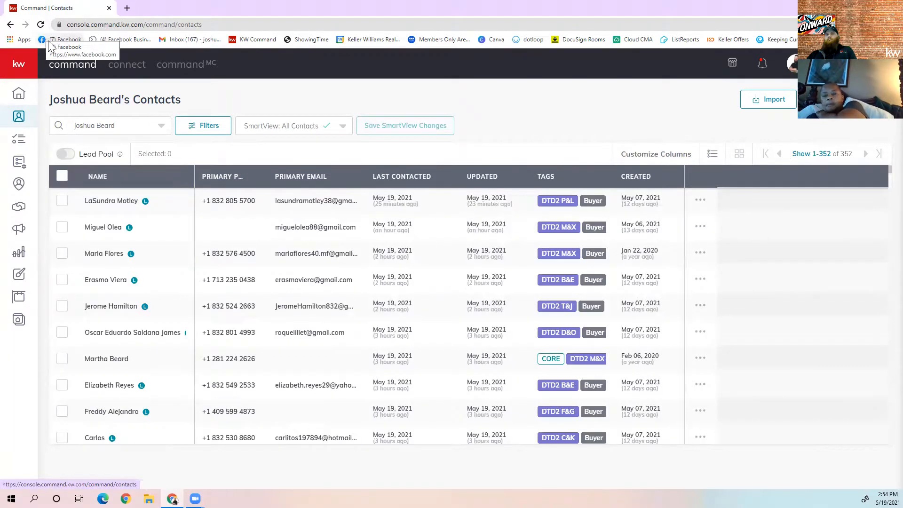
Open the matching contact from the search results and scroll their timeline of viewed listings back to April 30
{"action": "left_click", "coordinate": [132, 126]}
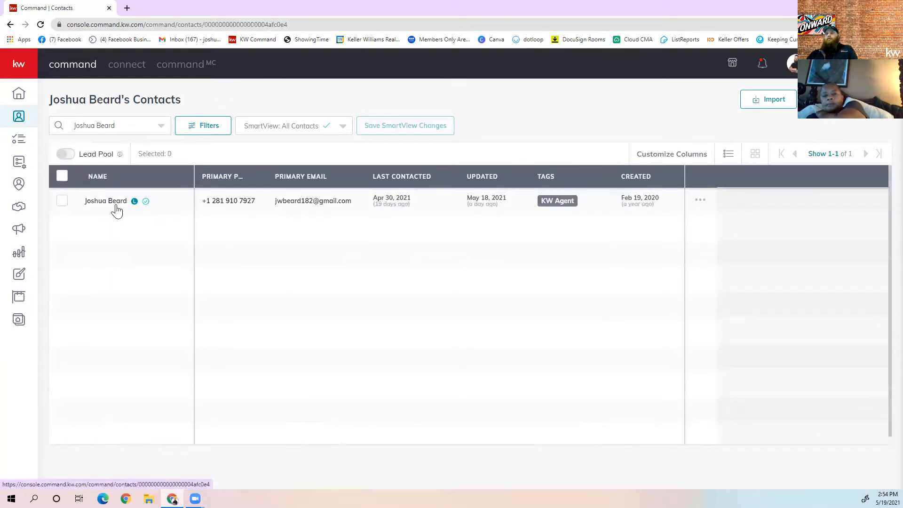
{"action": "left_click", "coordinate": [117, 205]}
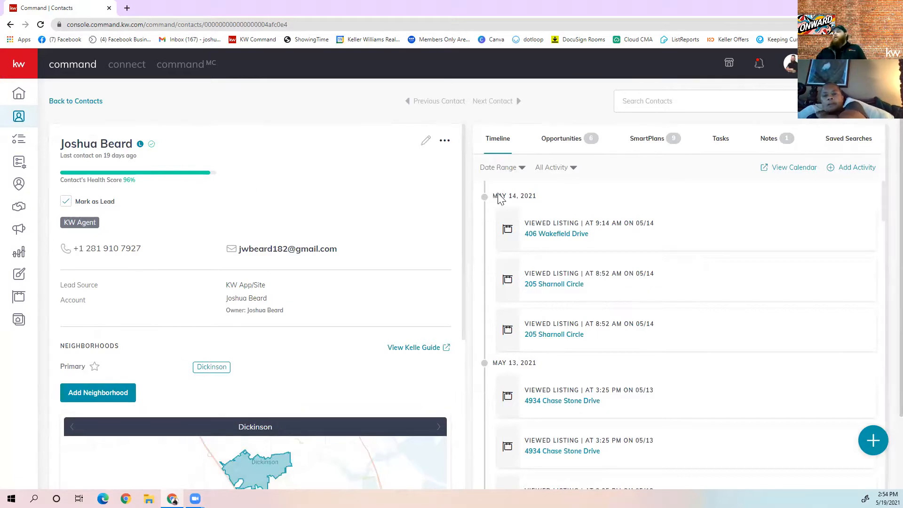
{"action": "scroll", "coordinate": [567, 209], "scroll_direction": "down", "scroll_amount": 1}
{"action": "scroll", "coordinate": [561, 221], "scroll_direction": "up", "scroll_amount": 1}
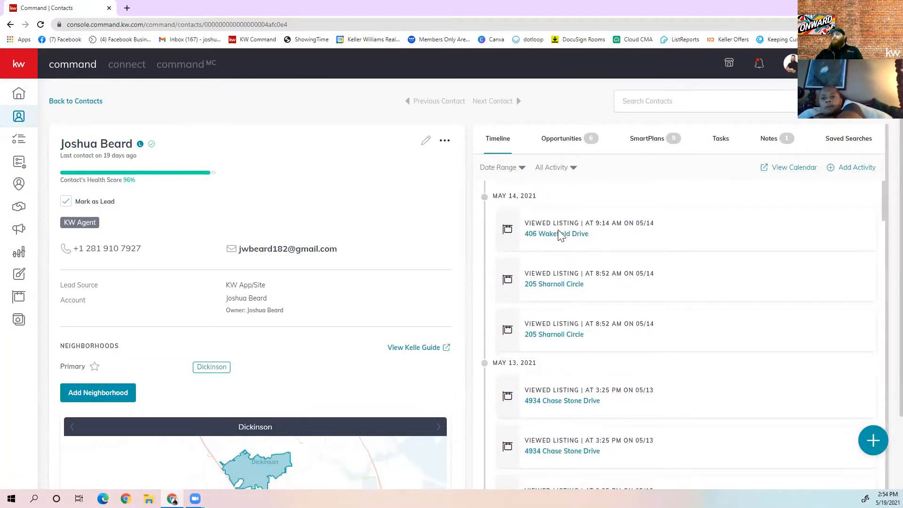
{"action": "scroll", "coordinate": [557, 339], "scroll_direction": "down", "scroll_amount": 3}
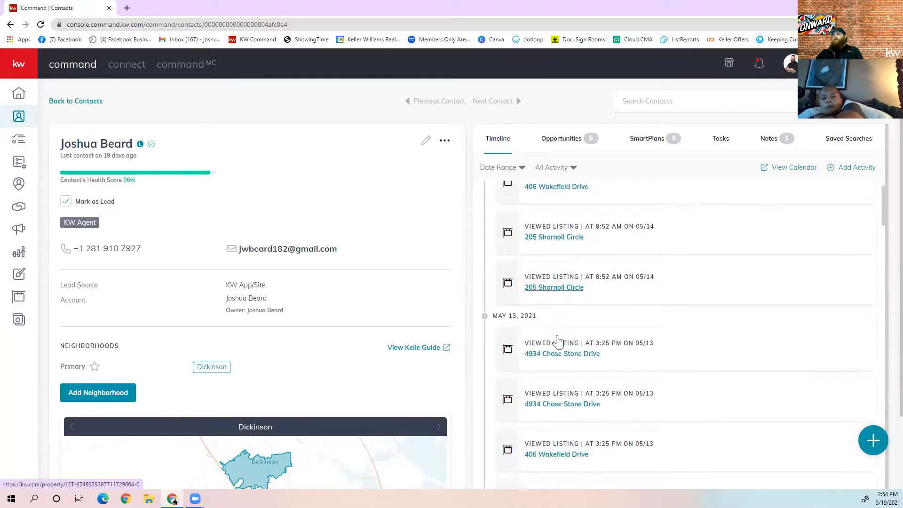
{"action": "scroll", "coordinate": [559, 340], "scroll_direction": "down", "scroll_amount": 5}
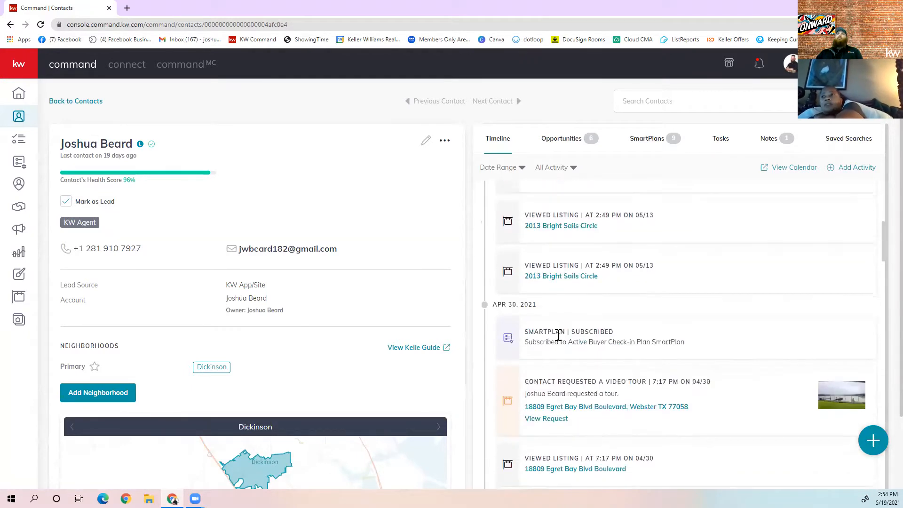
{"action": "scroll", "coordinate": [560, 329], "scroll_direction": "up", "scroll_amount": 8}
{"action": "left_click", "coordinate": [556, 237]}
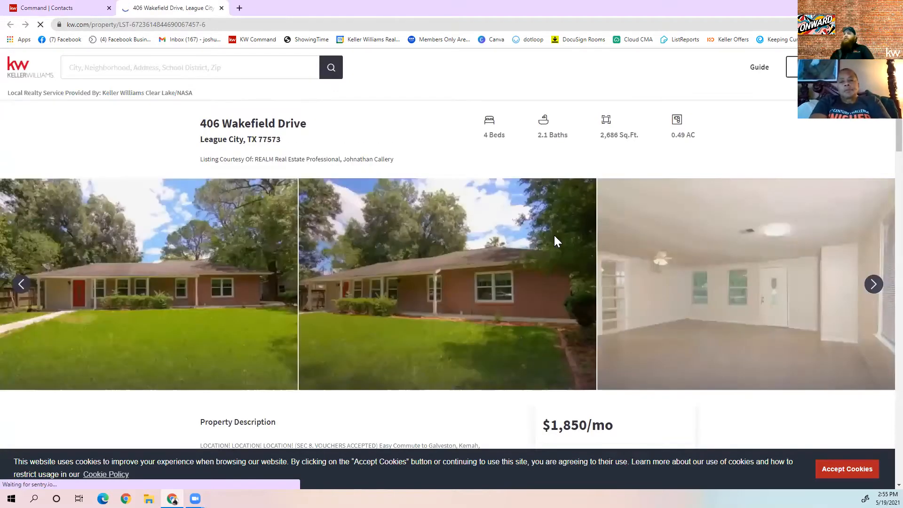
{"action": "scroll", "coordinate": [395, 269], "scroll_direction": "down", "scroll_amount": 8}
{"action": "scroll", "coordinate": [395, 264], "scroll_direction": "up", "scroll_amount": 5}
{"action": "scroll", "coordinate": [353, 303], "scroll_direction": "up", "scroll_amount": 1}
{"action": "scroll", "coordinate": [353, 305], "scroll_direction": "down", "scroll_amount": 5}
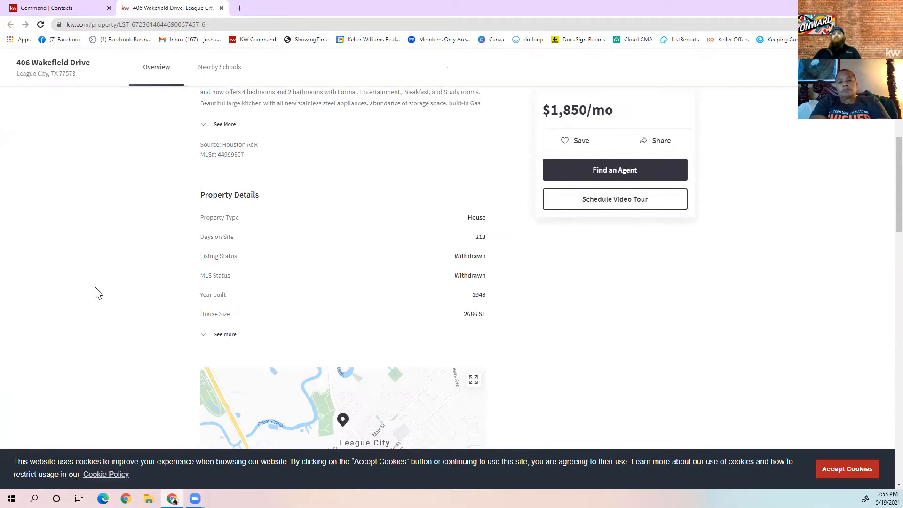
Close the kw.com listing tab, check the contact's empty Saved Searches tab, and go back to Contacts
{"action": "left_click", "coordinate": [222, 8]}
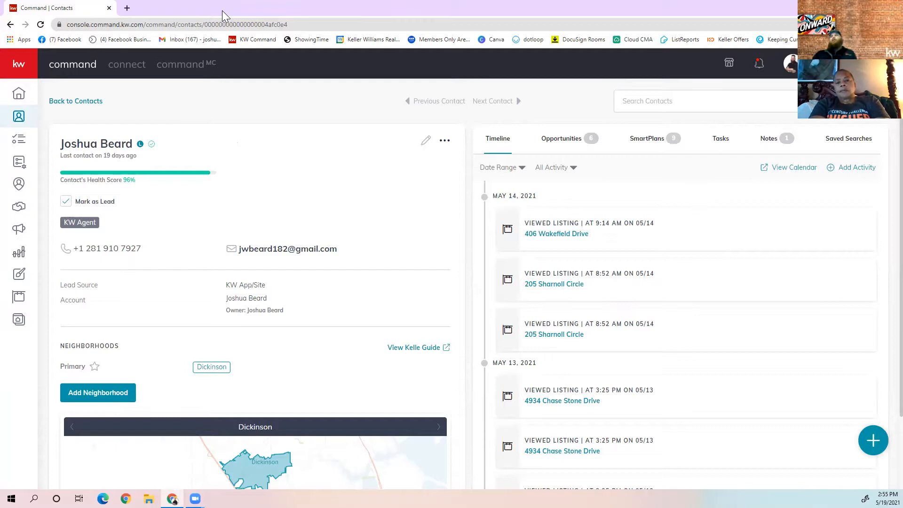
{"action": "scroll", "coordinate": [800, 160], "scroll_direction": "down", "scroll_amount": 5}
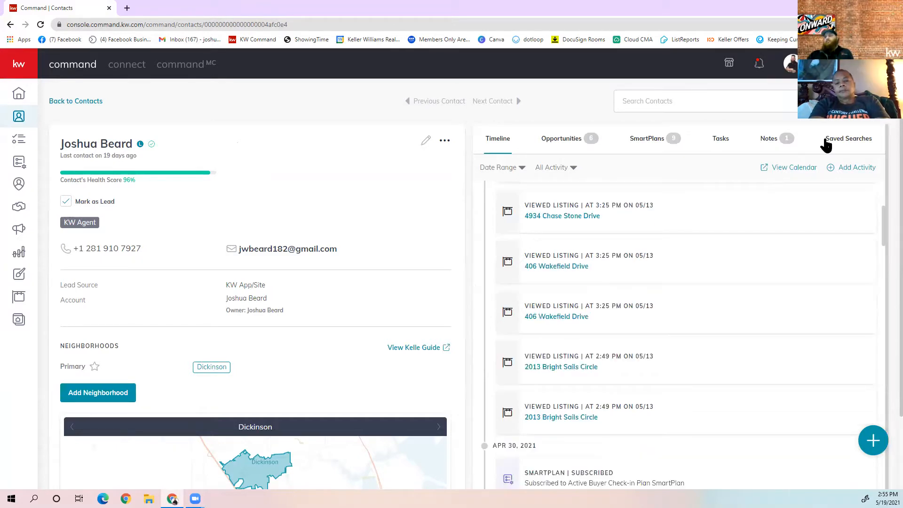
{"action": "left_click", "coordinate": [835, 142]}
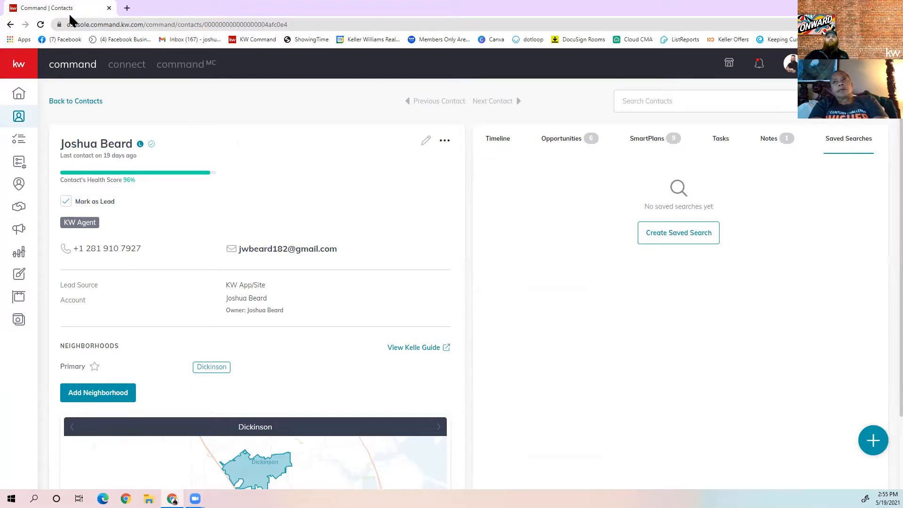
{"action": "left_click", "coordinate": [9, 115]}
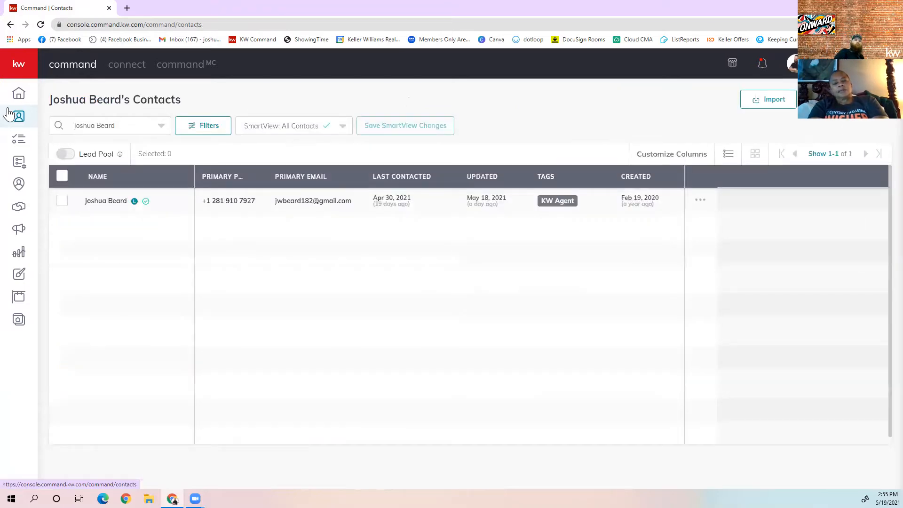